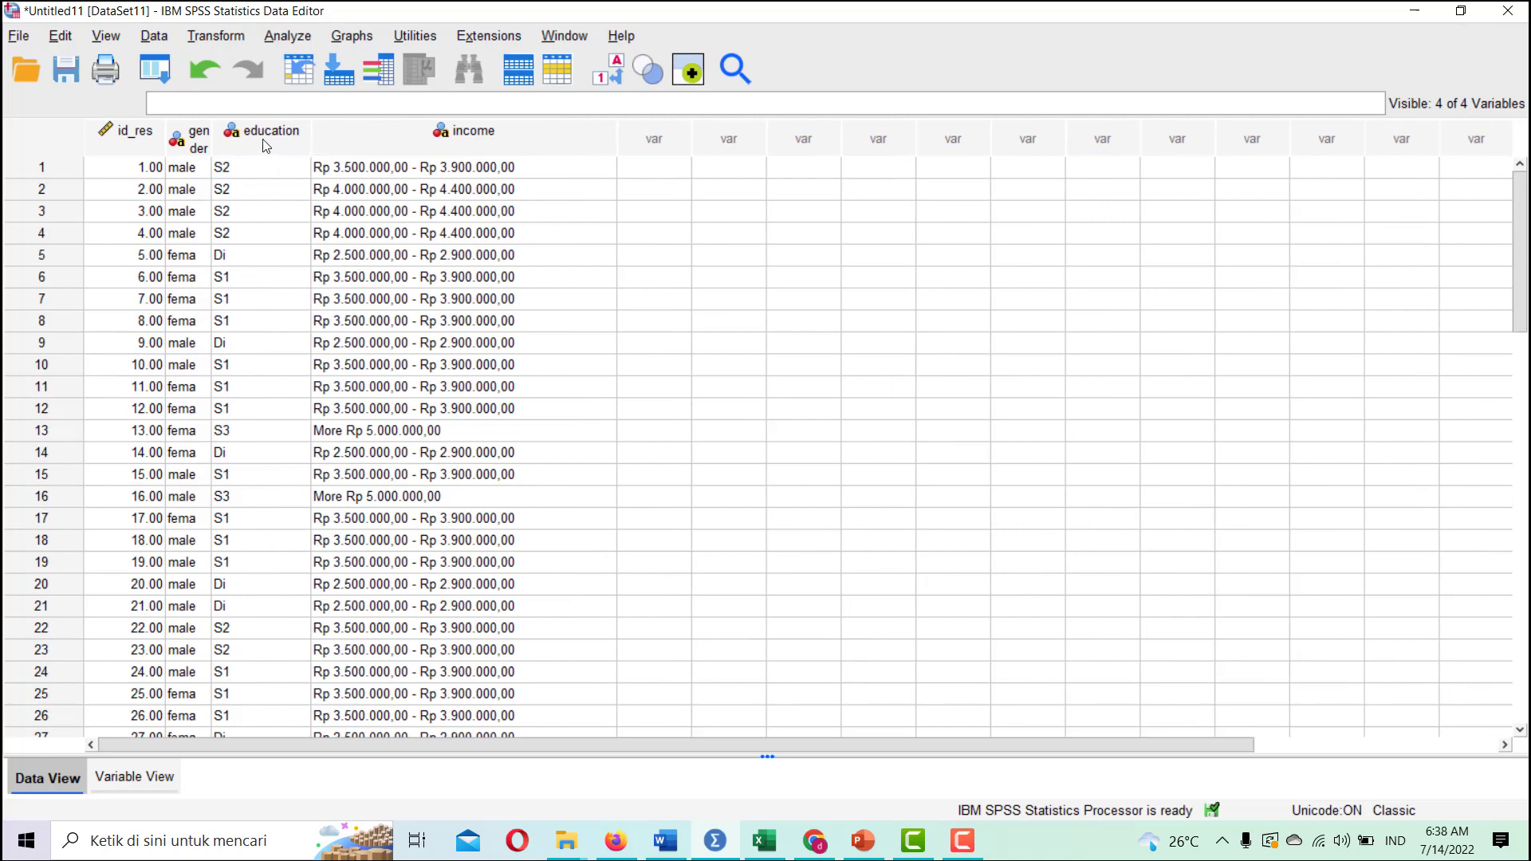
# Widen the gender column so its heading fits on one line, and review the dataset's variable definitions
pyautogui.moveTo(213, 142); pyautogui.dragTo(257, 133)
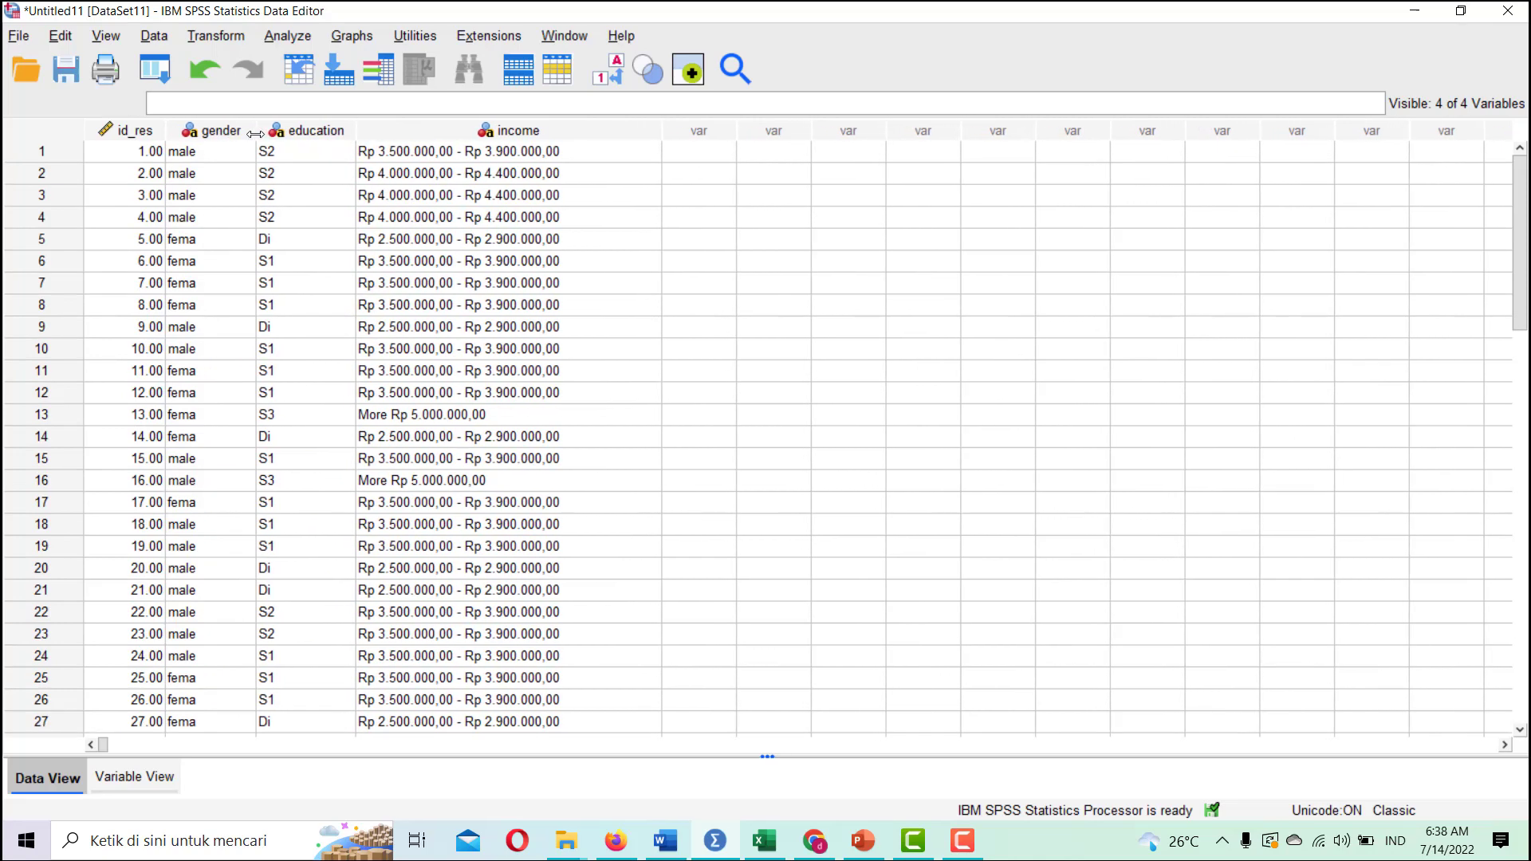
pyautogui.click(159, 764)
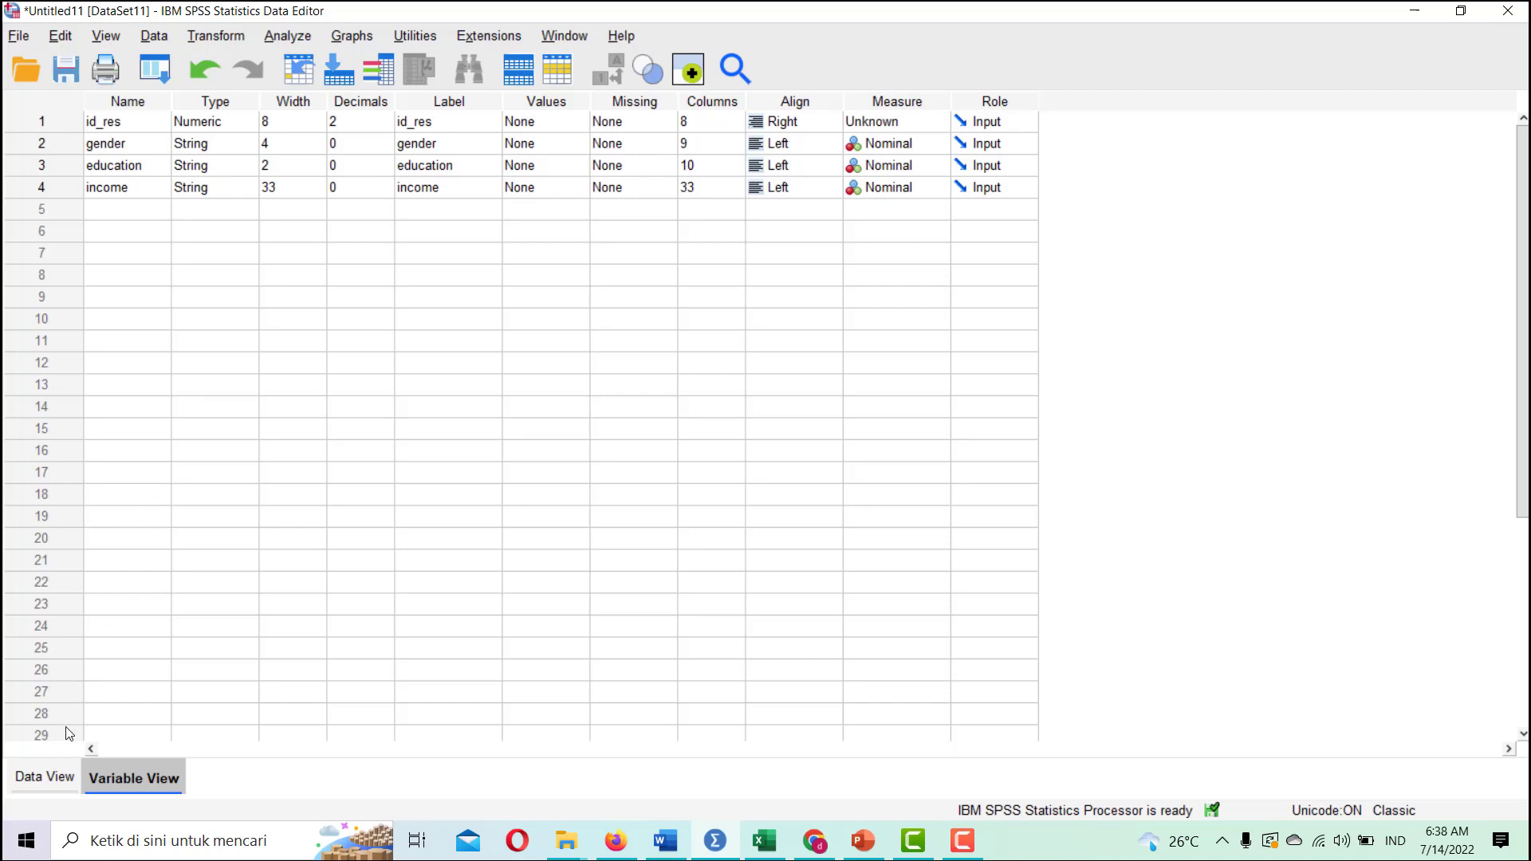
pyautogui.click(50, 777)
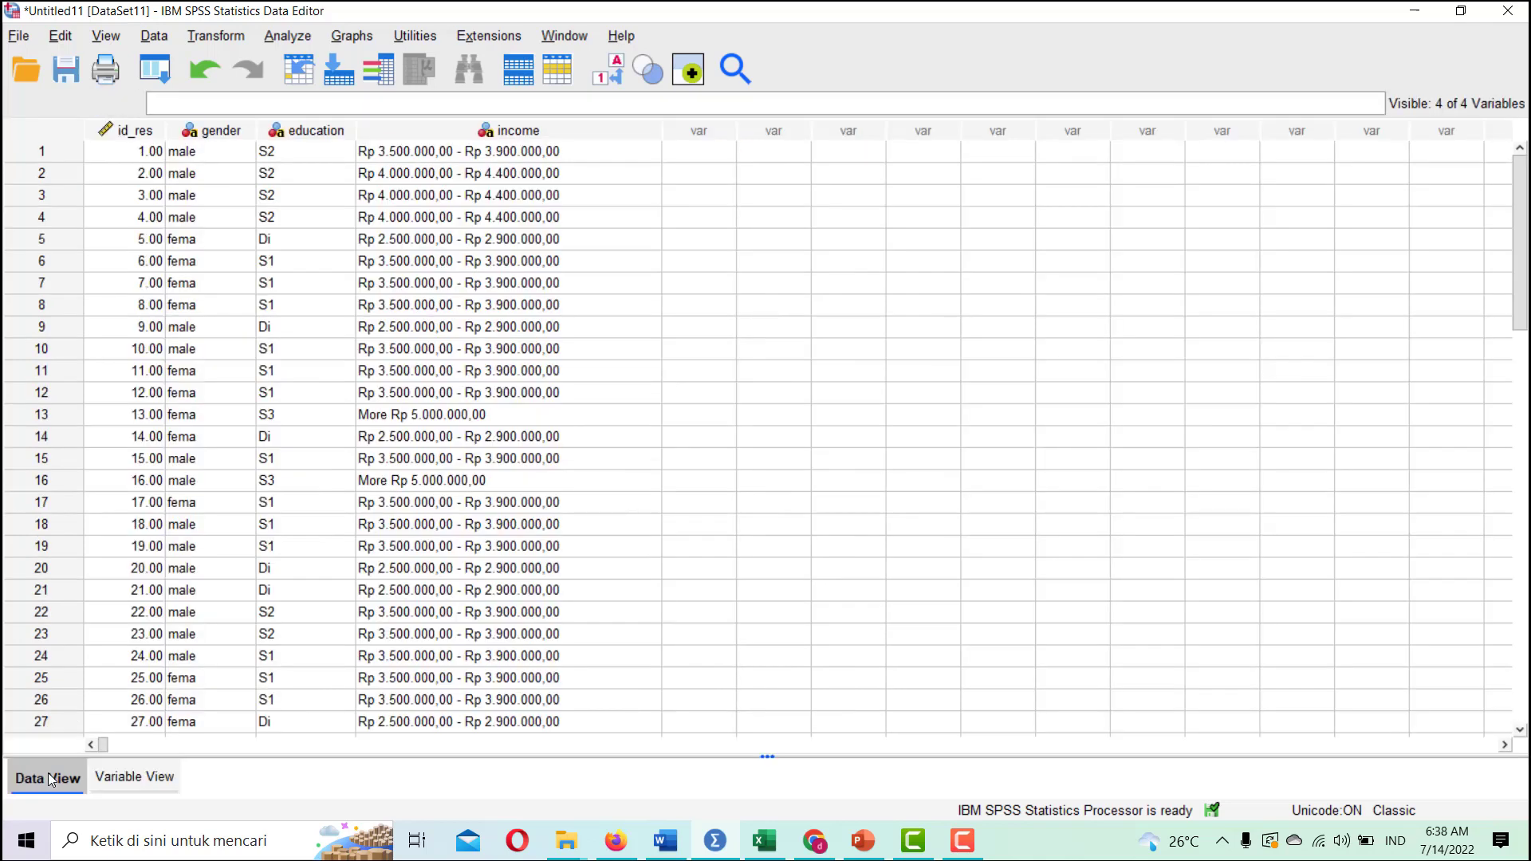
# Start Recode into Different Variables with education as the input variable
pyautogui.click(215, 36)
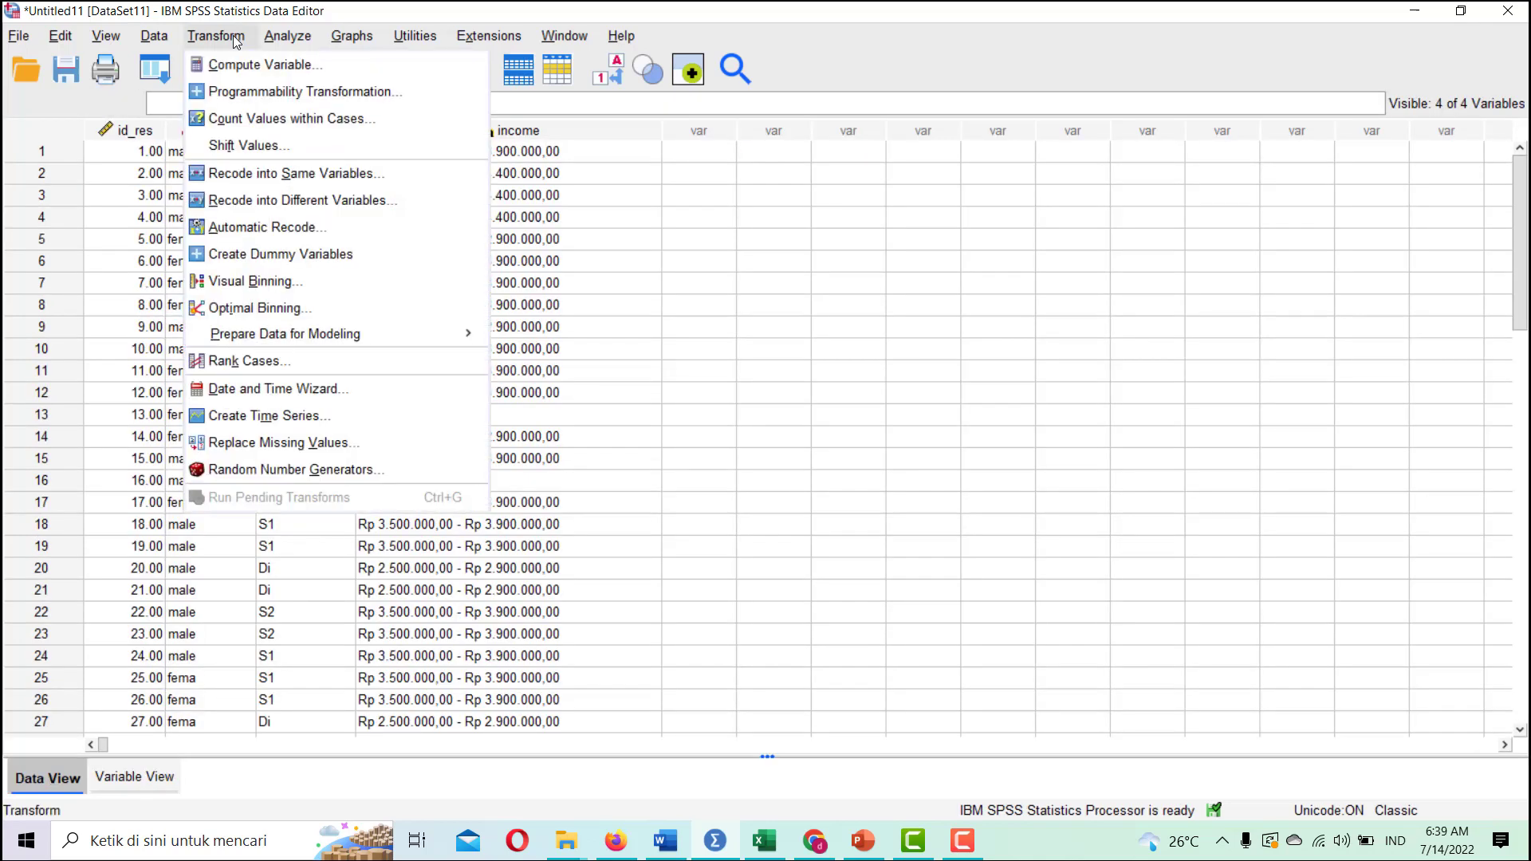
pyautogui.click(265, 200)
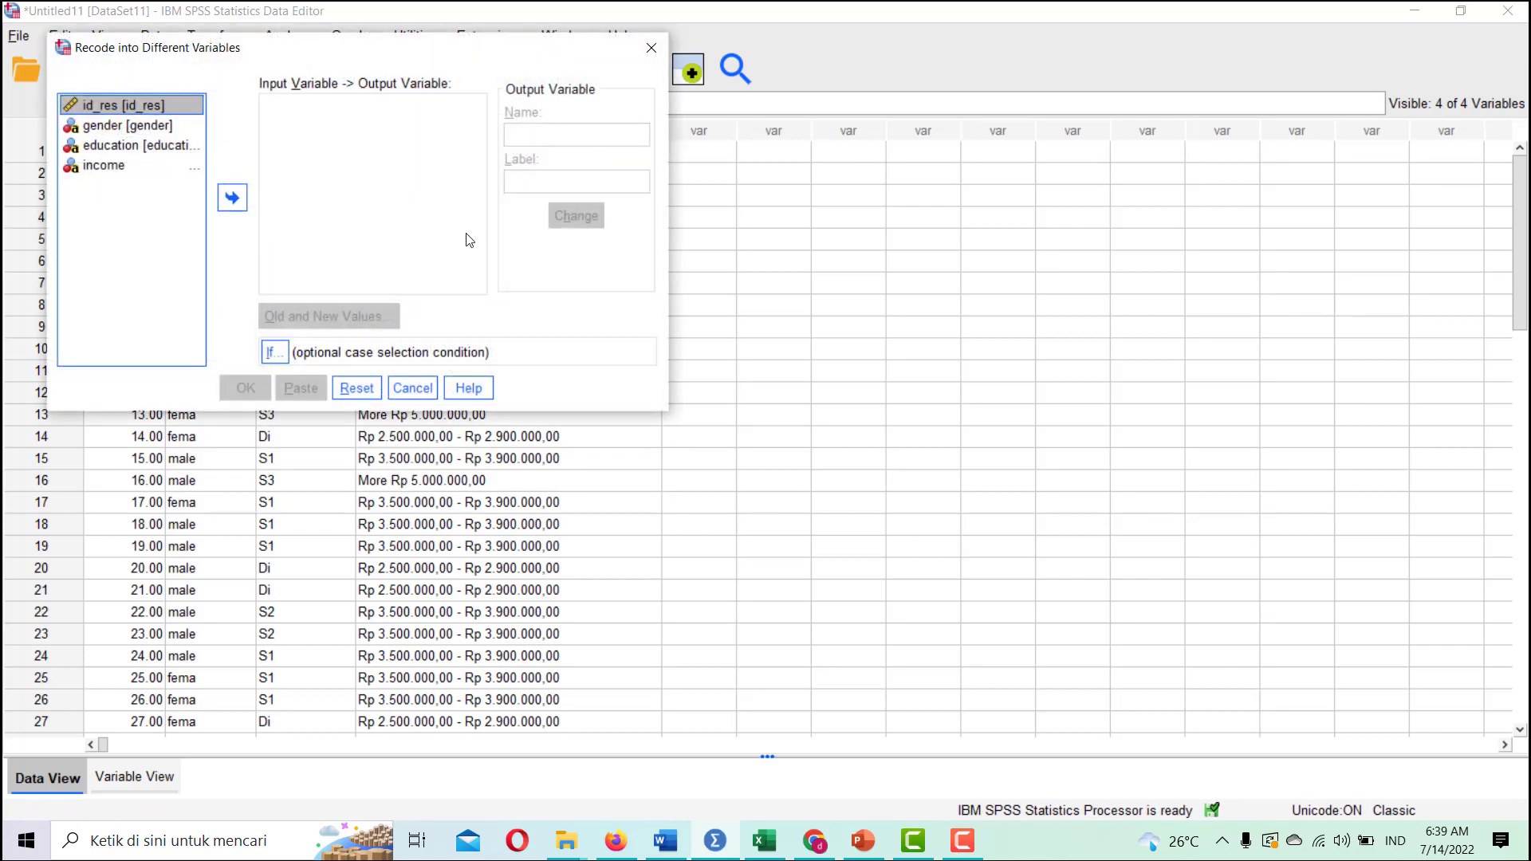
pyautogui.click(146, 146)
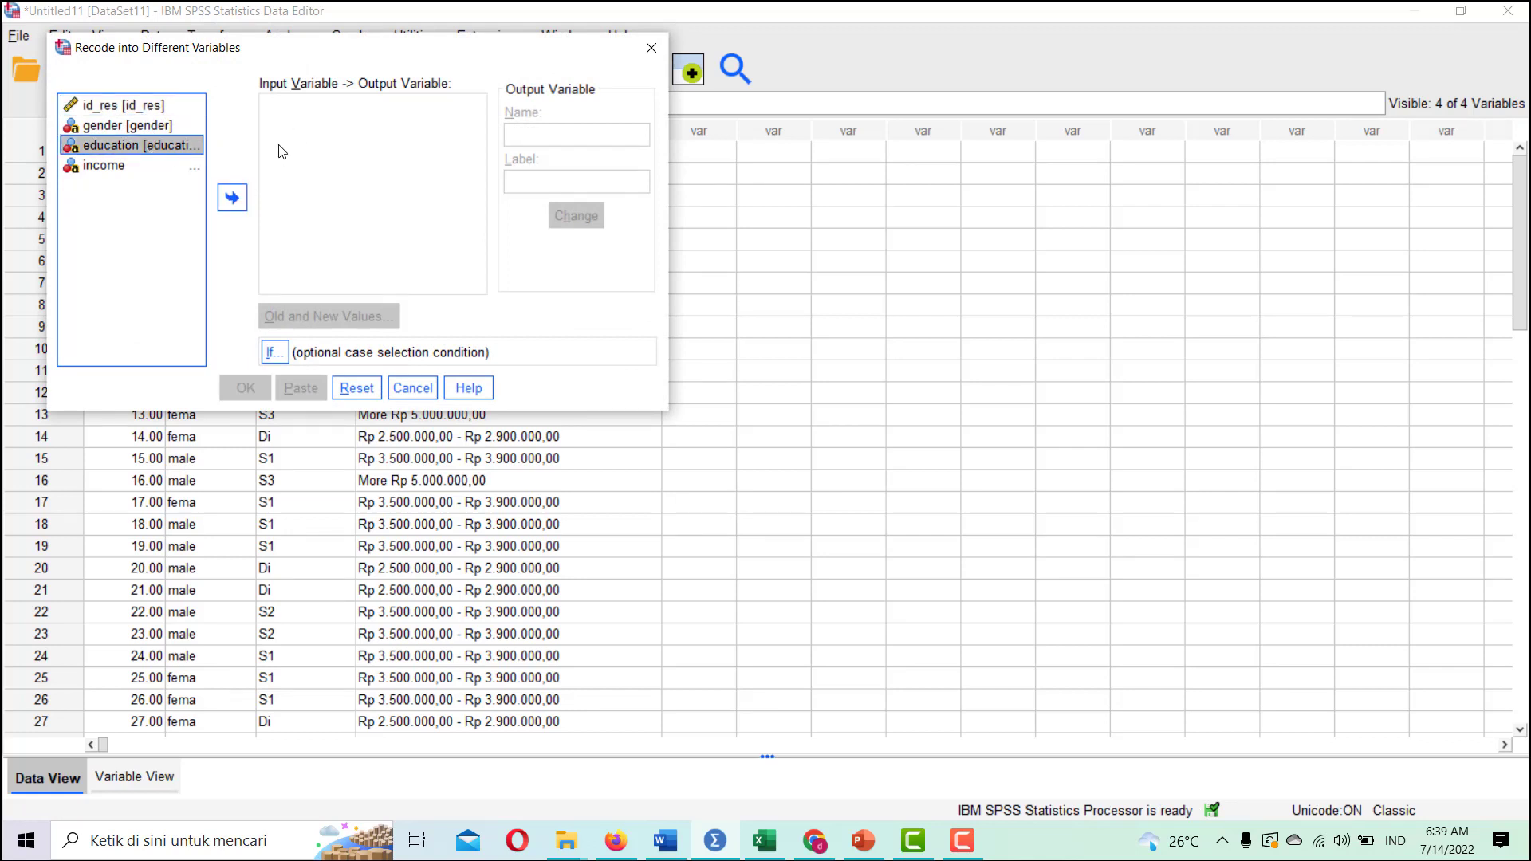
pyautogui.click(241, 196)
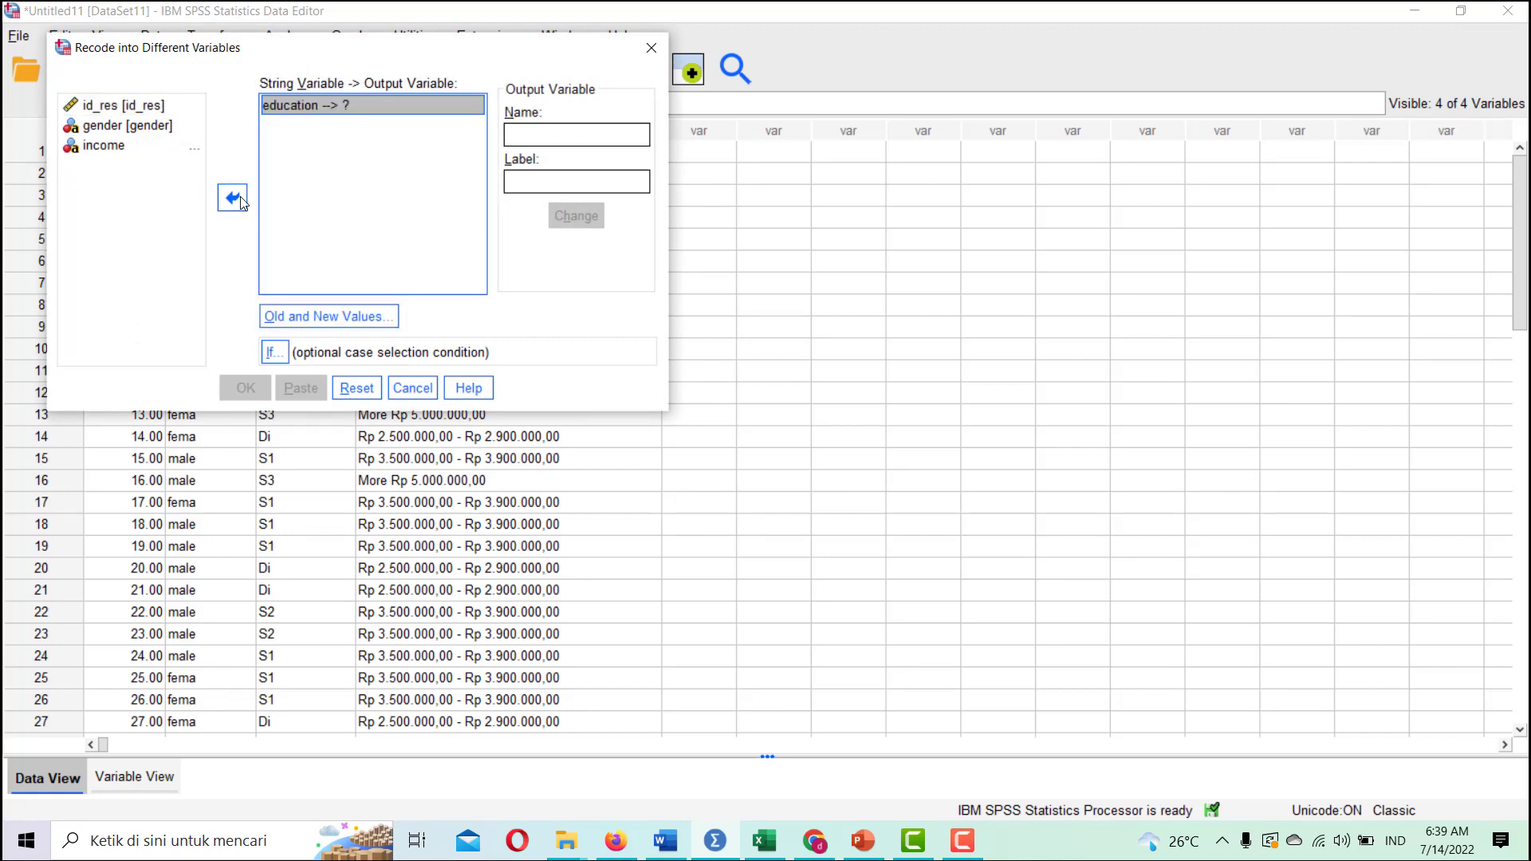
# Name the output variable for education Category_Educ, label it Education Level, and apply the change
pyautogui.click(548, 134)
pyautogui.write('C')
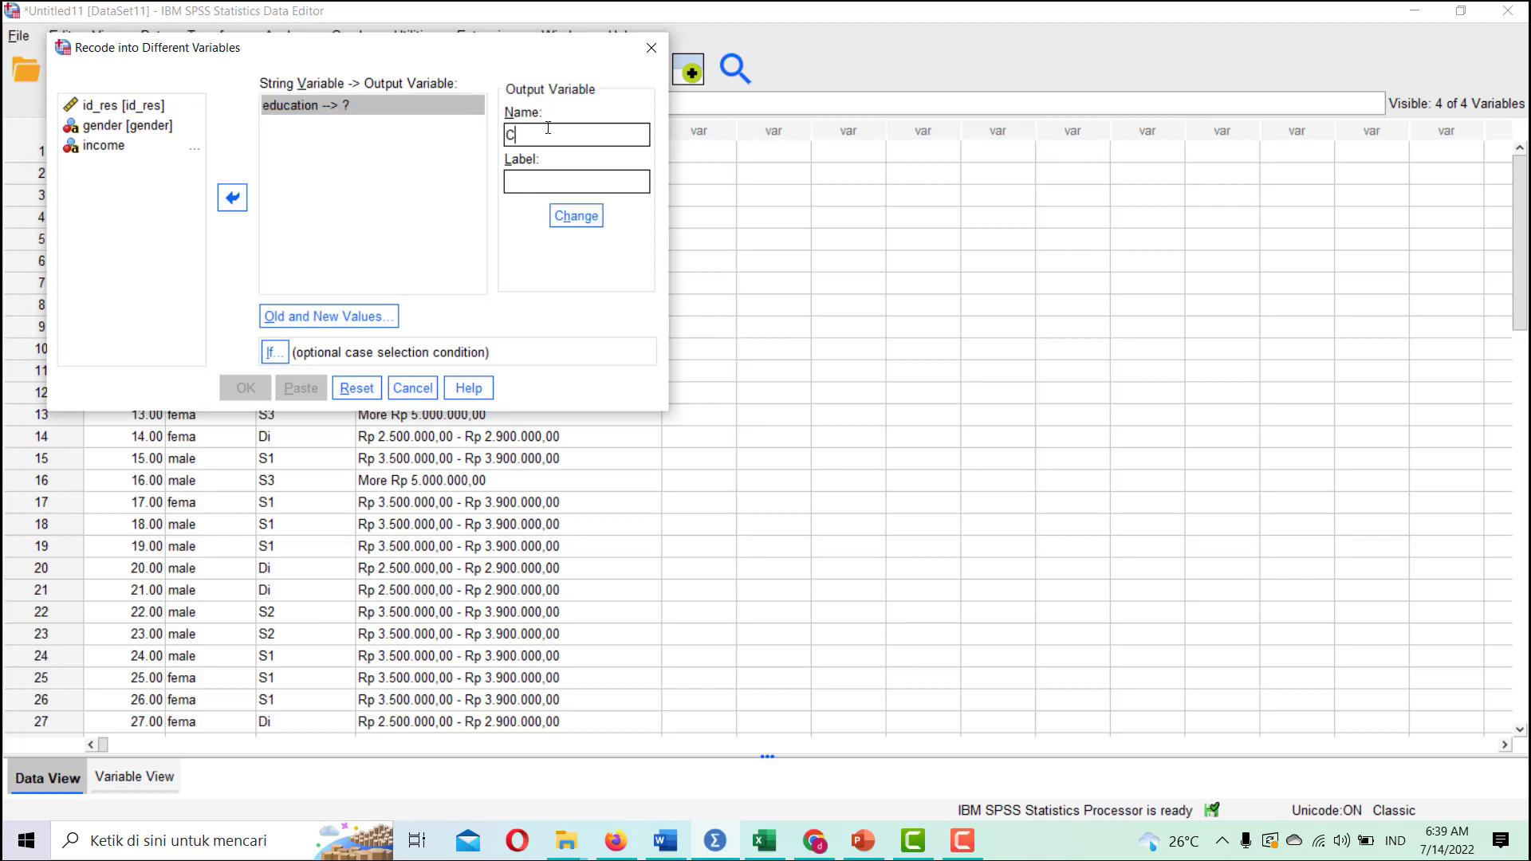
pyautogui.write('ategory')
pyautogui.write('_Educ')
pyautogui.write('Educat')
pyautogui.write('ion')
pyautogui.write(' Level')
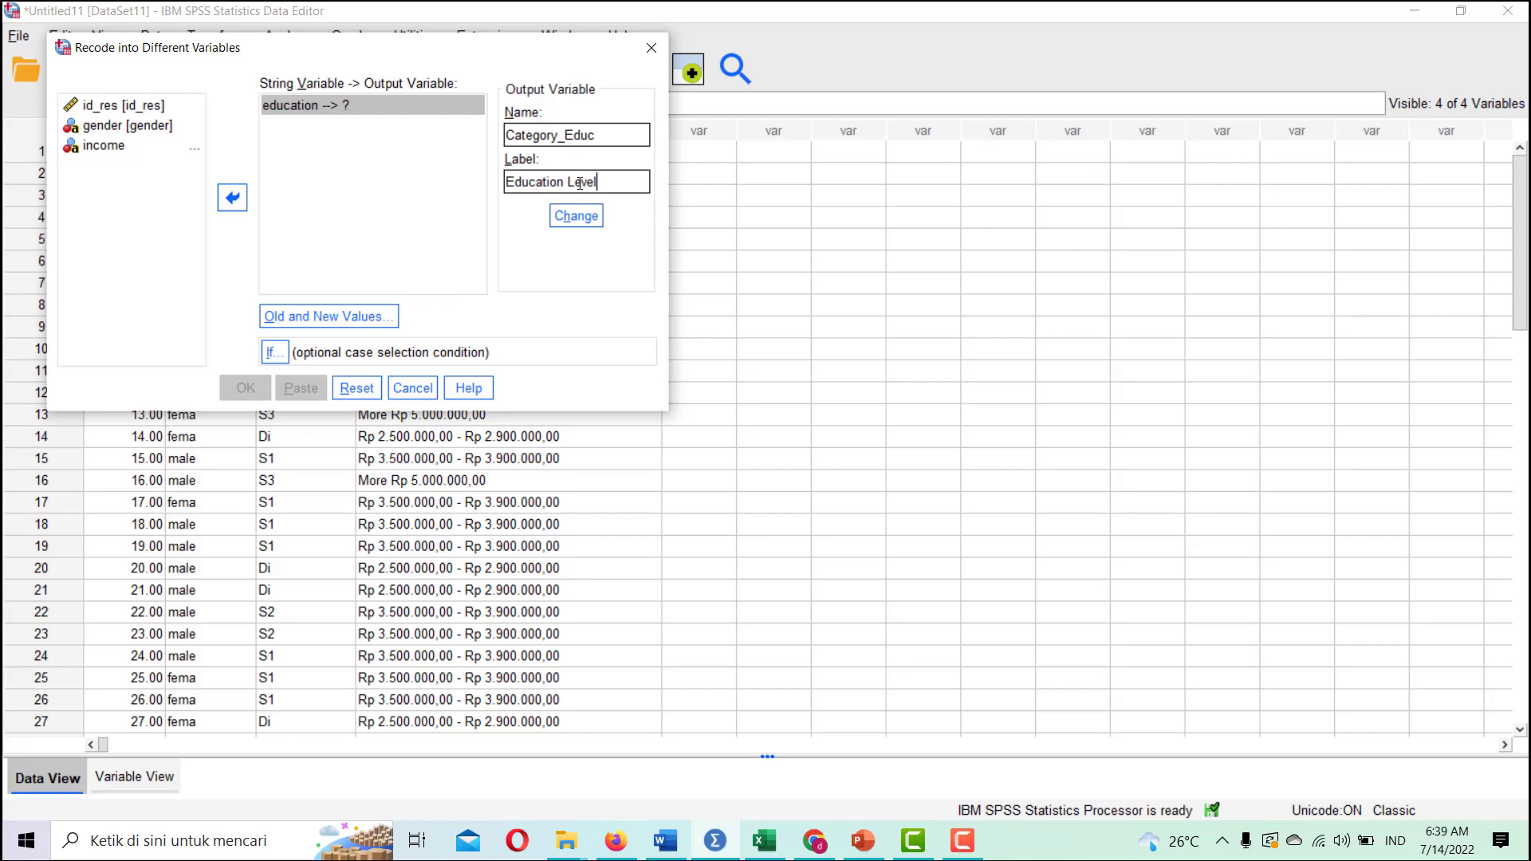
pyautogui.click(594, 218)
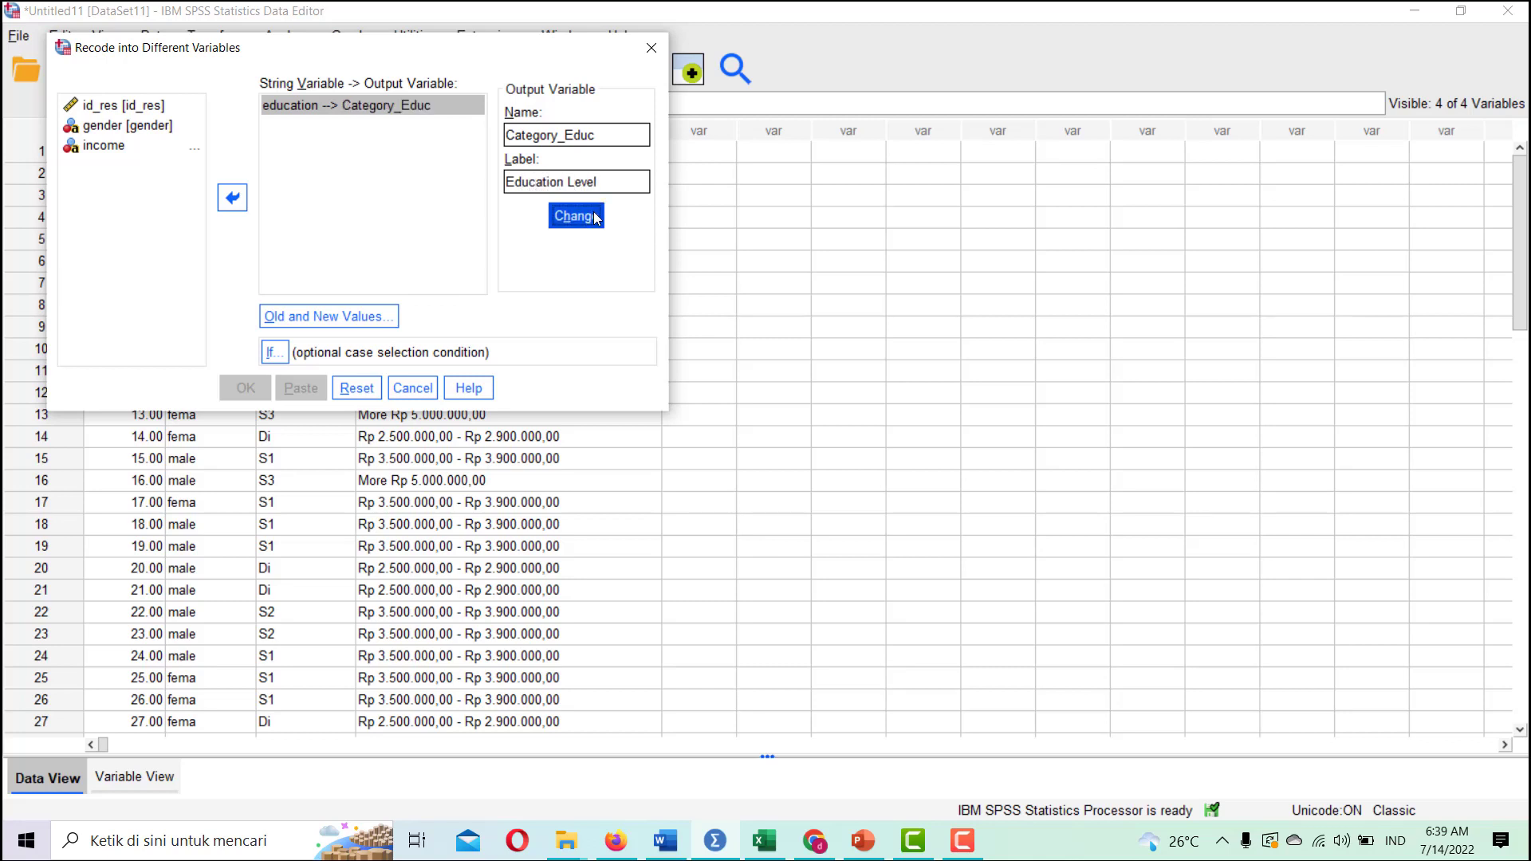
# Add a recode rule that maps the old value Diploma to the new value 1
pyautogui.click(372, 319)
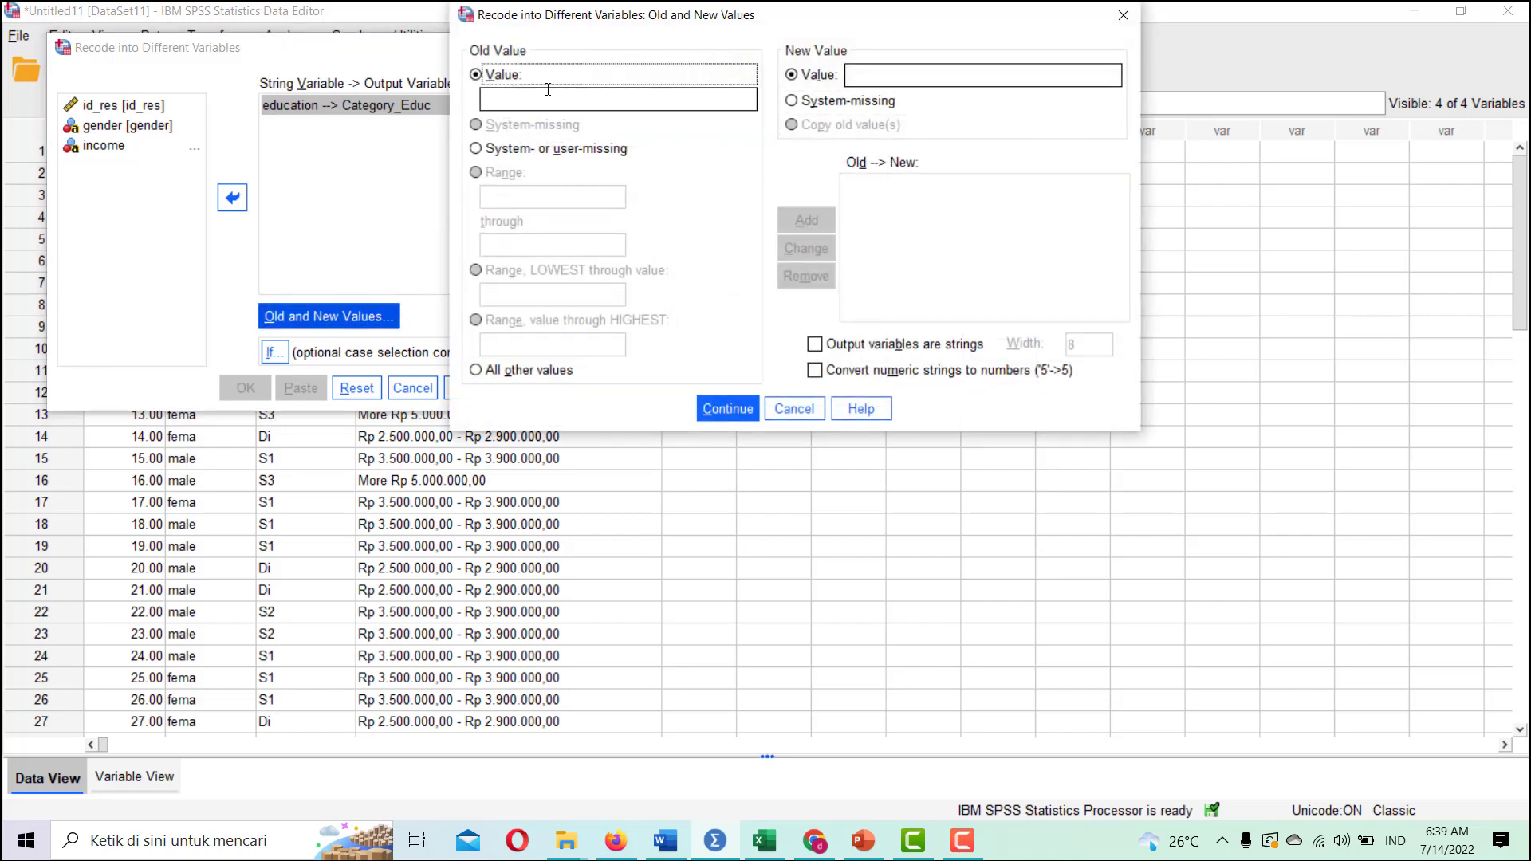
pyautogui.click(547, 100)
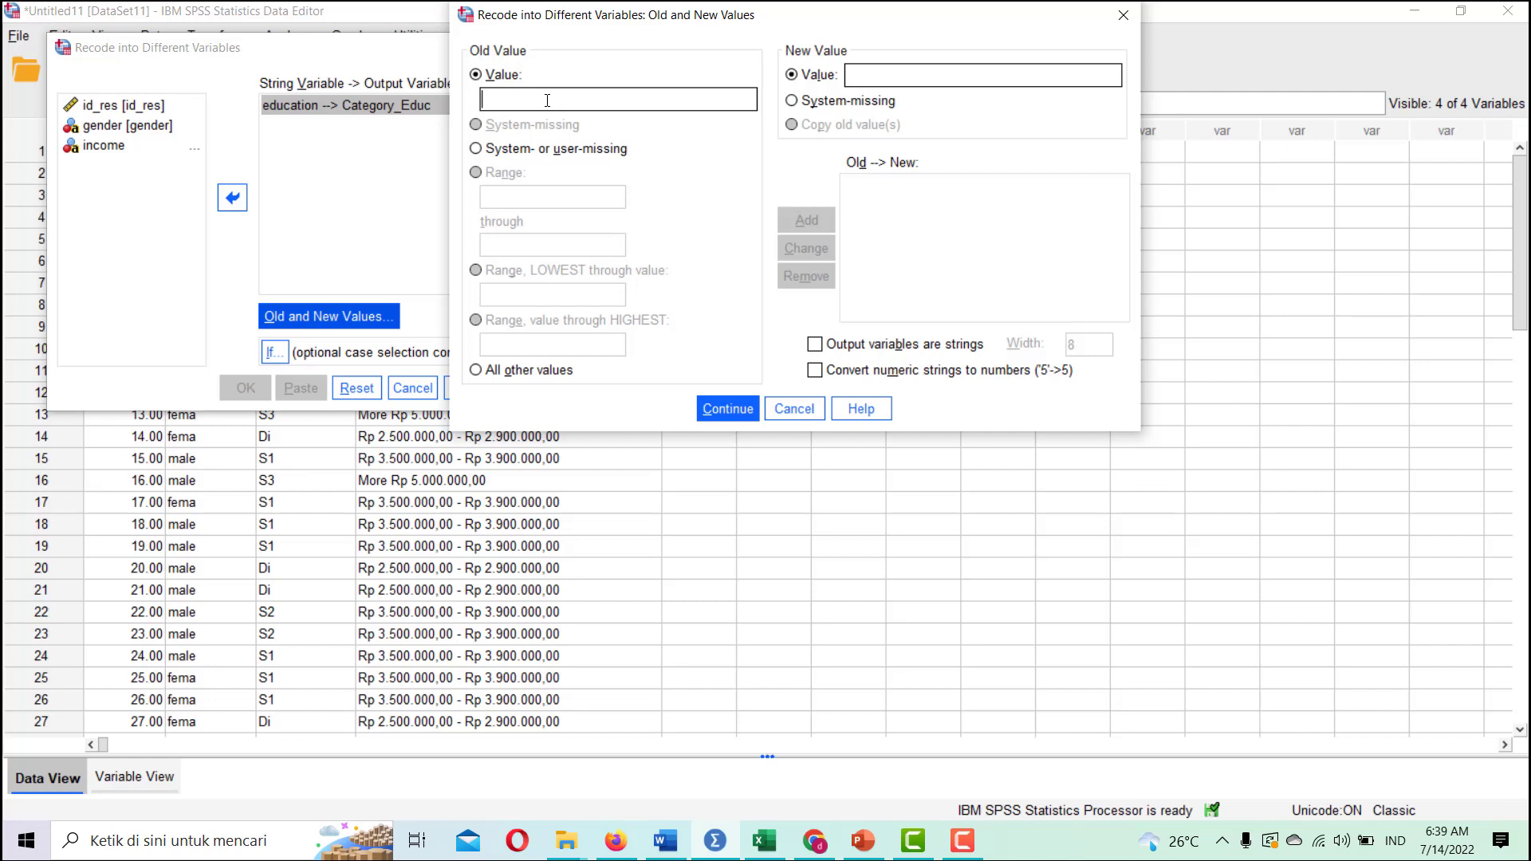
pyautogui.write('Diploma')
pyautogui.click(894, 79)
pyautogui.write('1')
pyautogui.click(806, 221)
# Add a recode rule that maps the old value S1 to the new value 2
pyautogui.rightClick(561, 100)
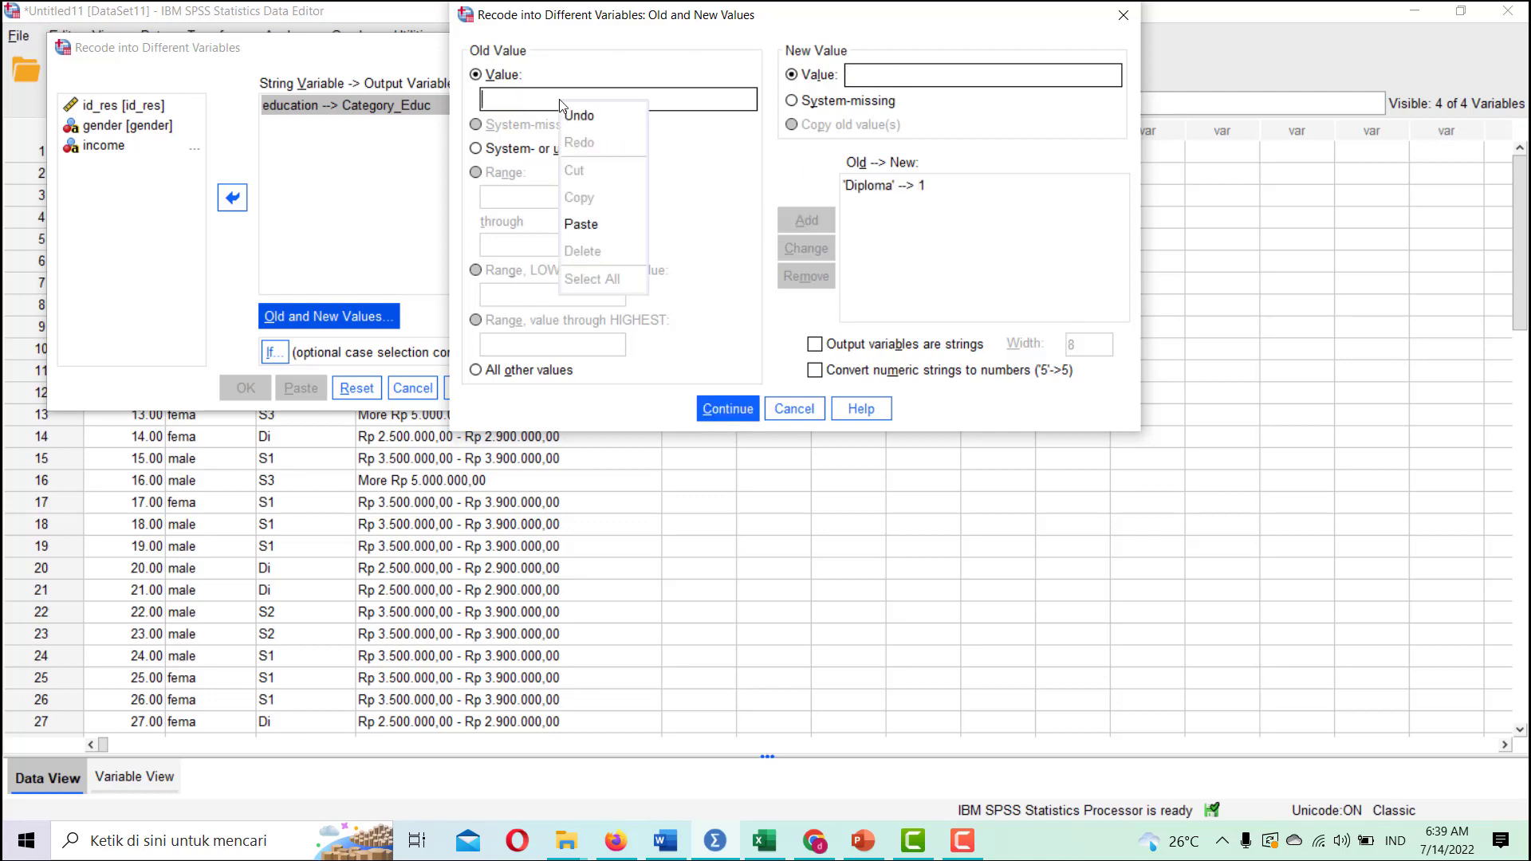
pyautogui.click(531, 103)
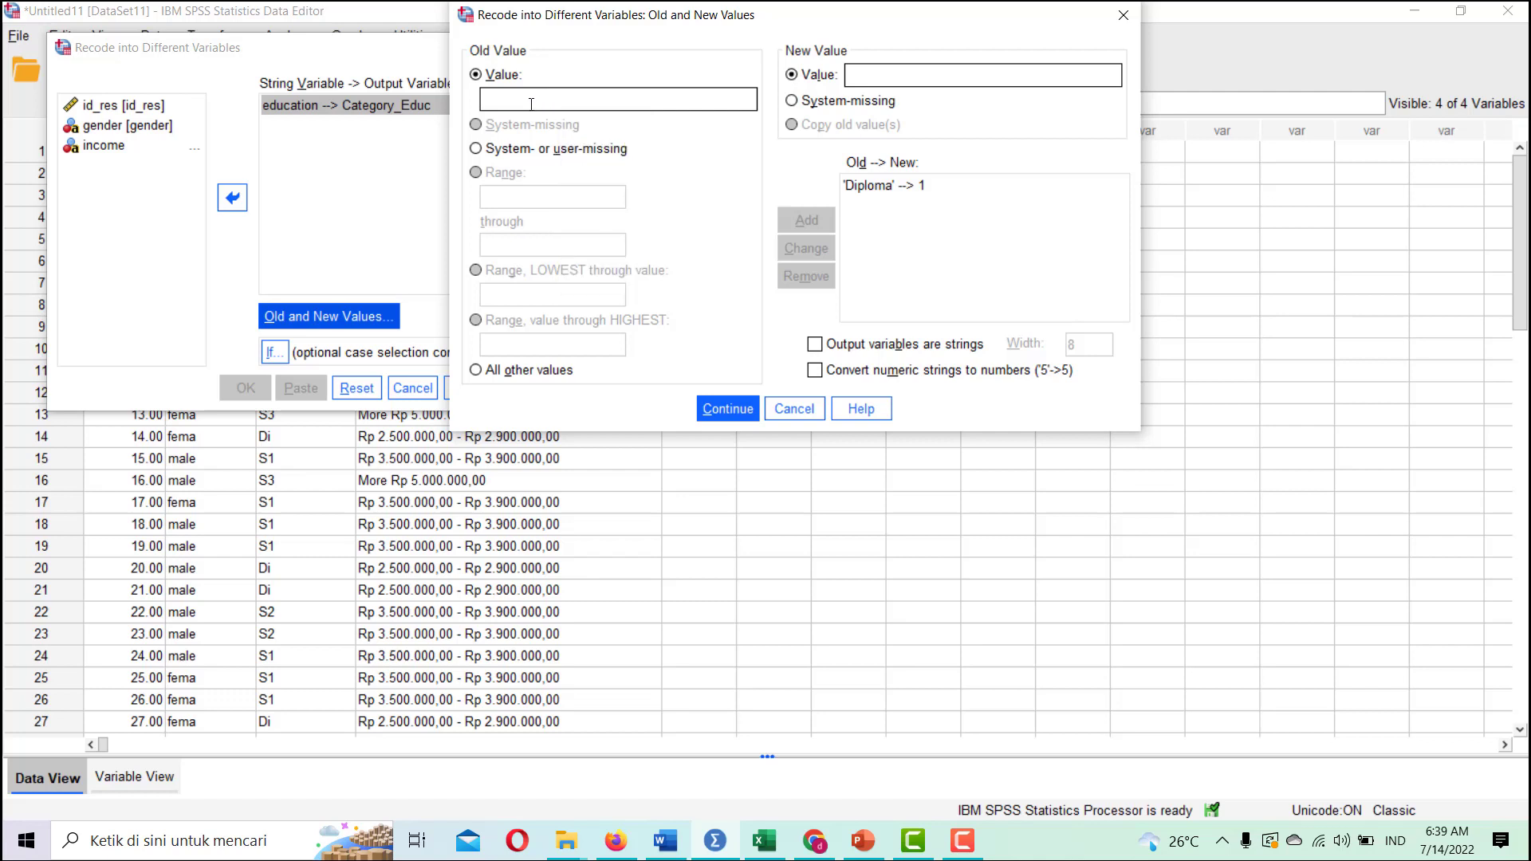
pyautogui.write('S1')
pyautogui.write('2')
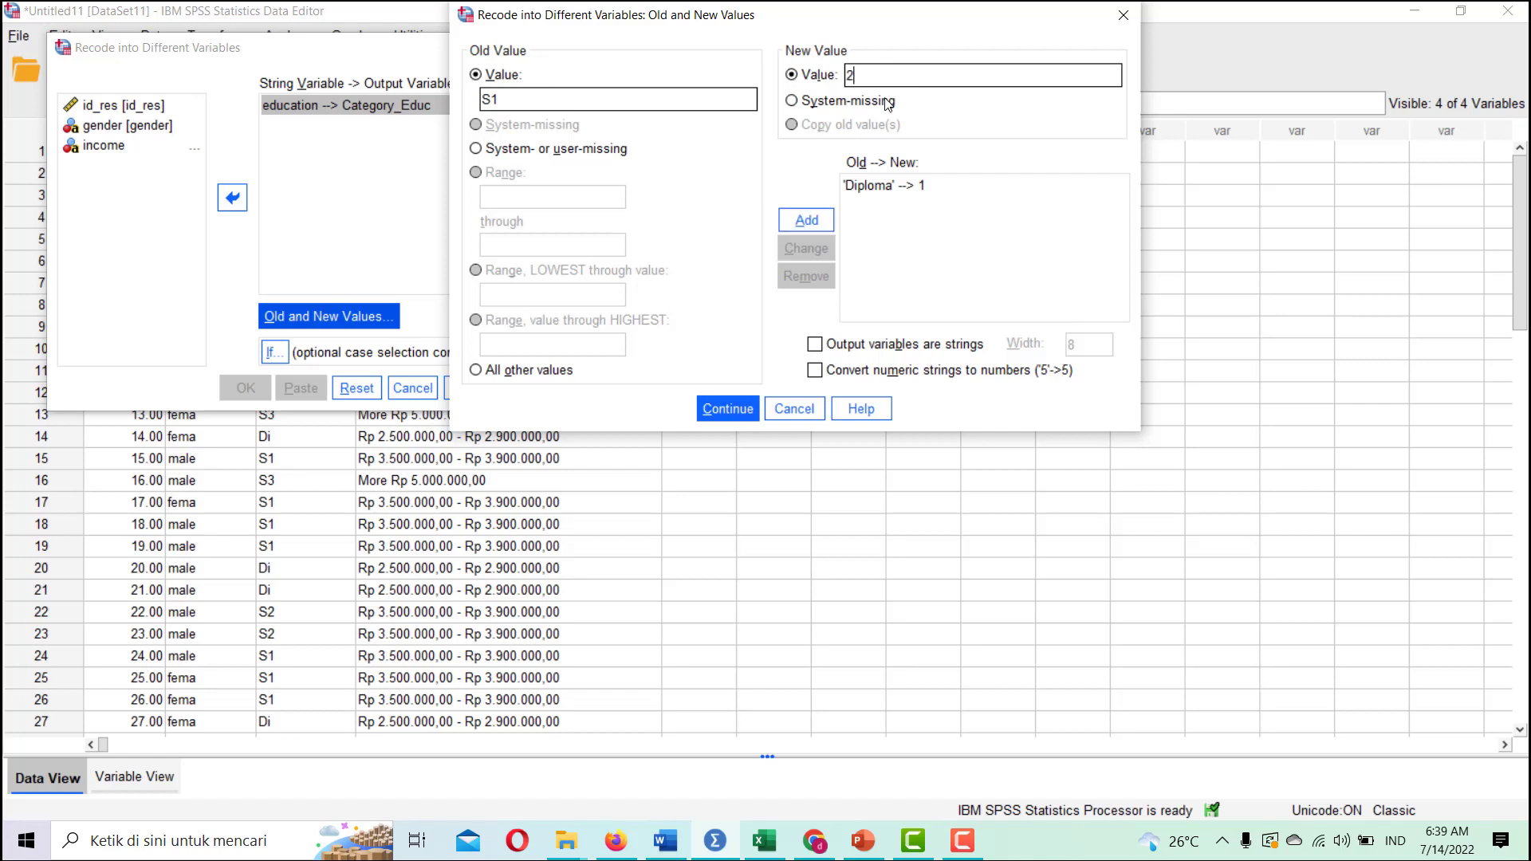
pyautogui.click(806, 220)
# Add recode rules mapping S2 to 3 and S3 to 4, and accept the list of old and new values
pyautogui.click(616, 103)
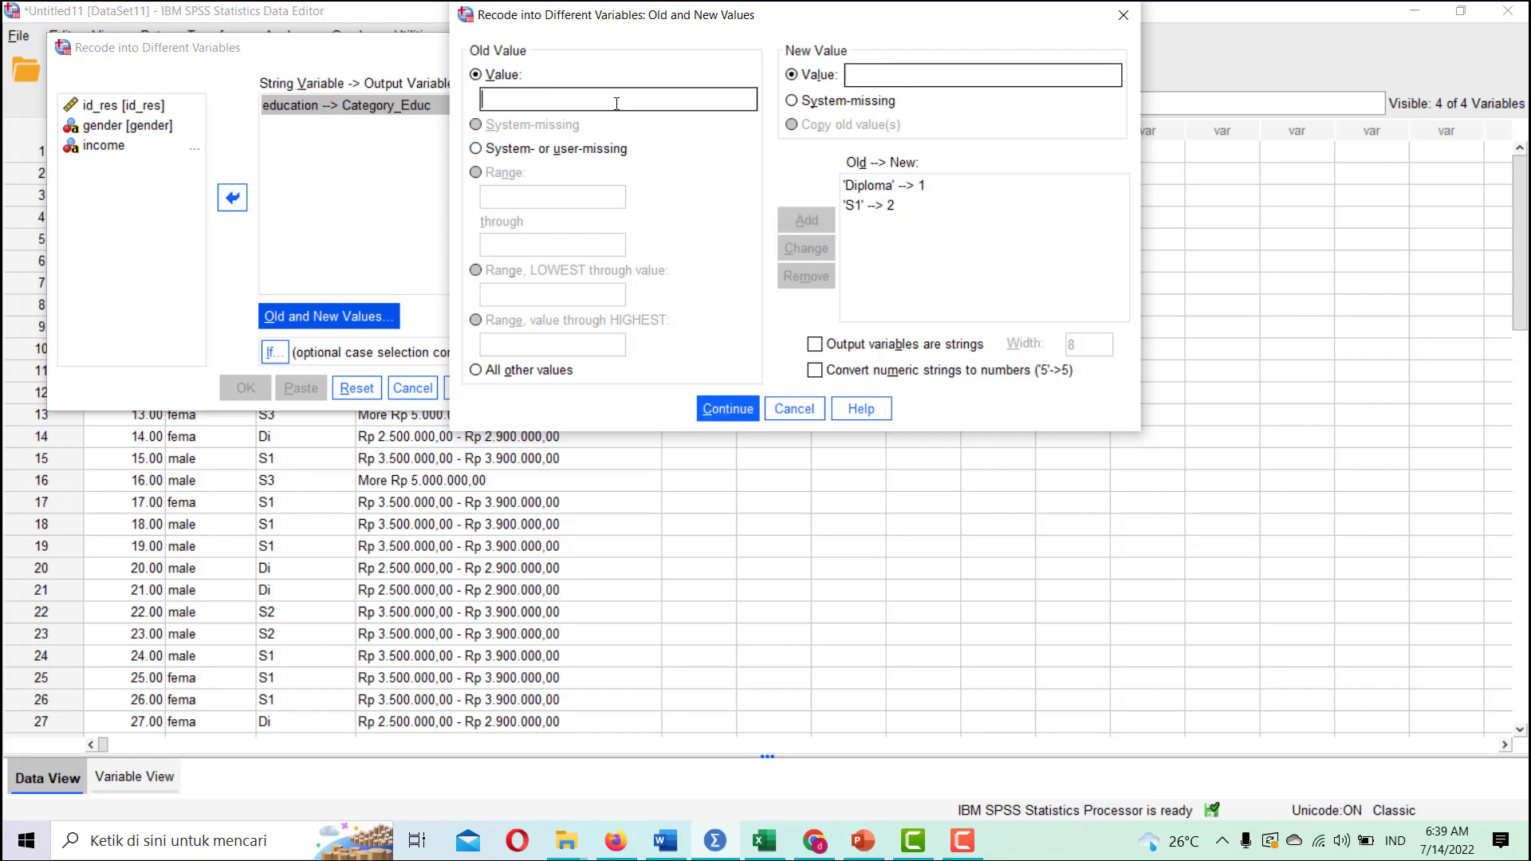
pyautogui.write('S2')
pyautogui.click(881, 73)
pyautogui.write('3')
pyautogui.click(810, 220)
pyautogui.write('S3')
pyautogui.click(908, 67)
pyautogui.write('4')
pyautogui.click(824, 227)
pyautogui.click(725, 412)
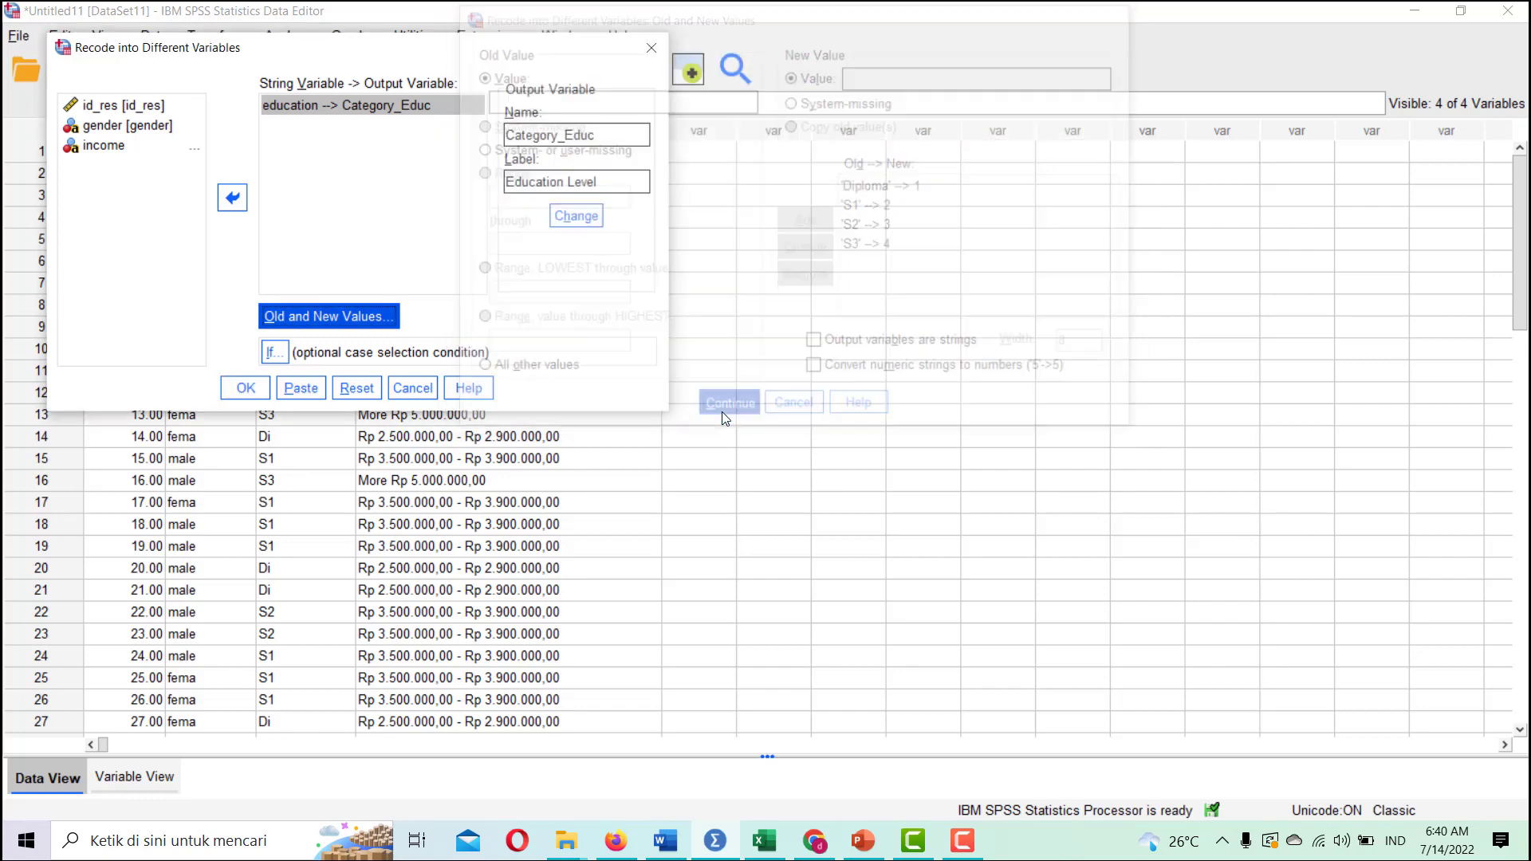
# Run the education recode and return to the dataset to check the Category_Educ column
pyautogui.click(246, 390)
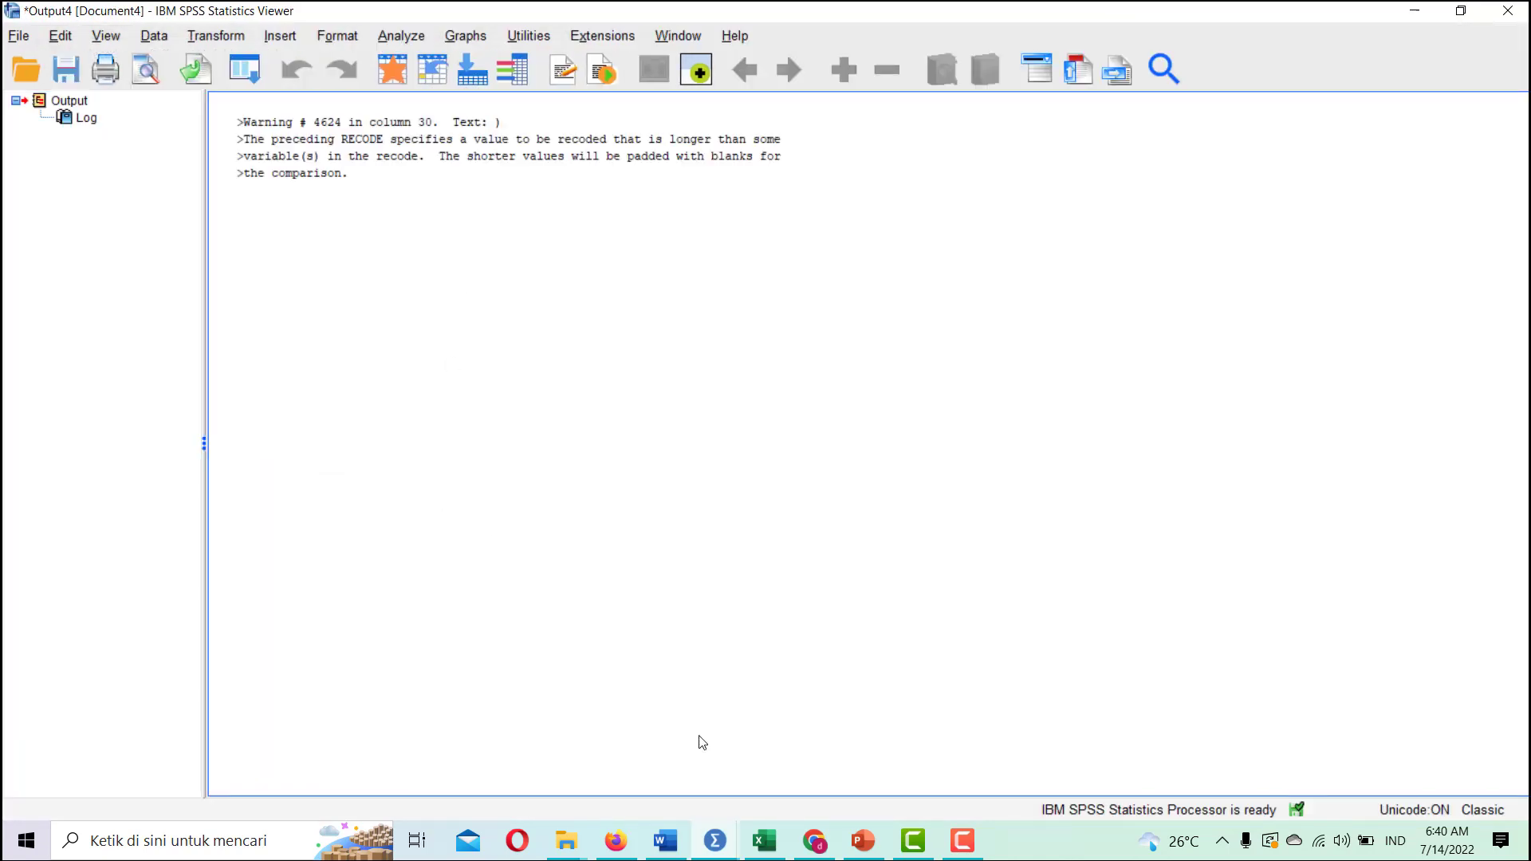
pyautogui.click(715, 841)
pyautogui.click(652, 772)
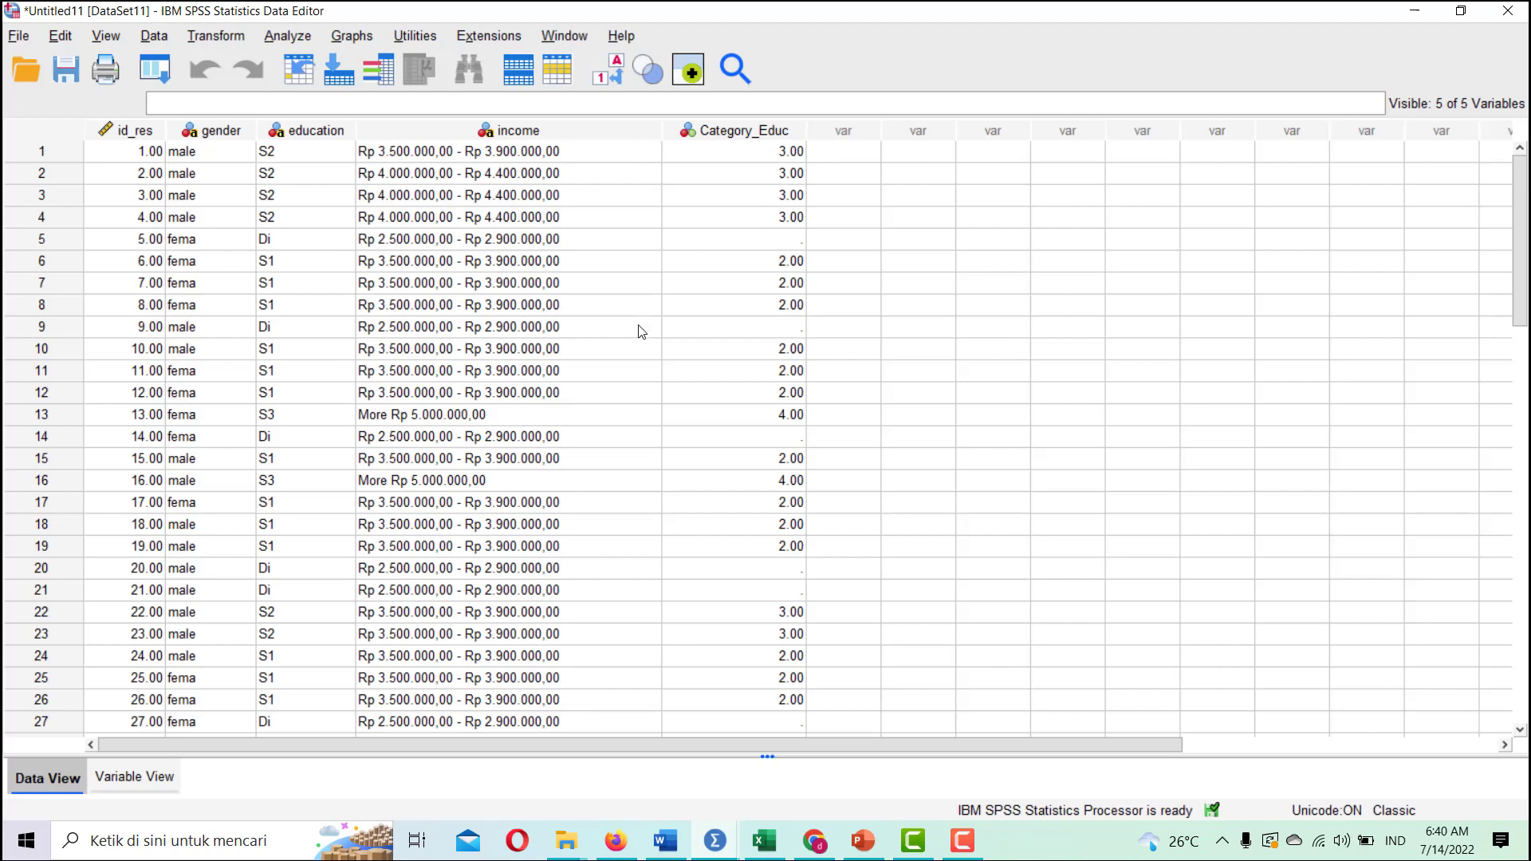
pyautogui.press('F10')
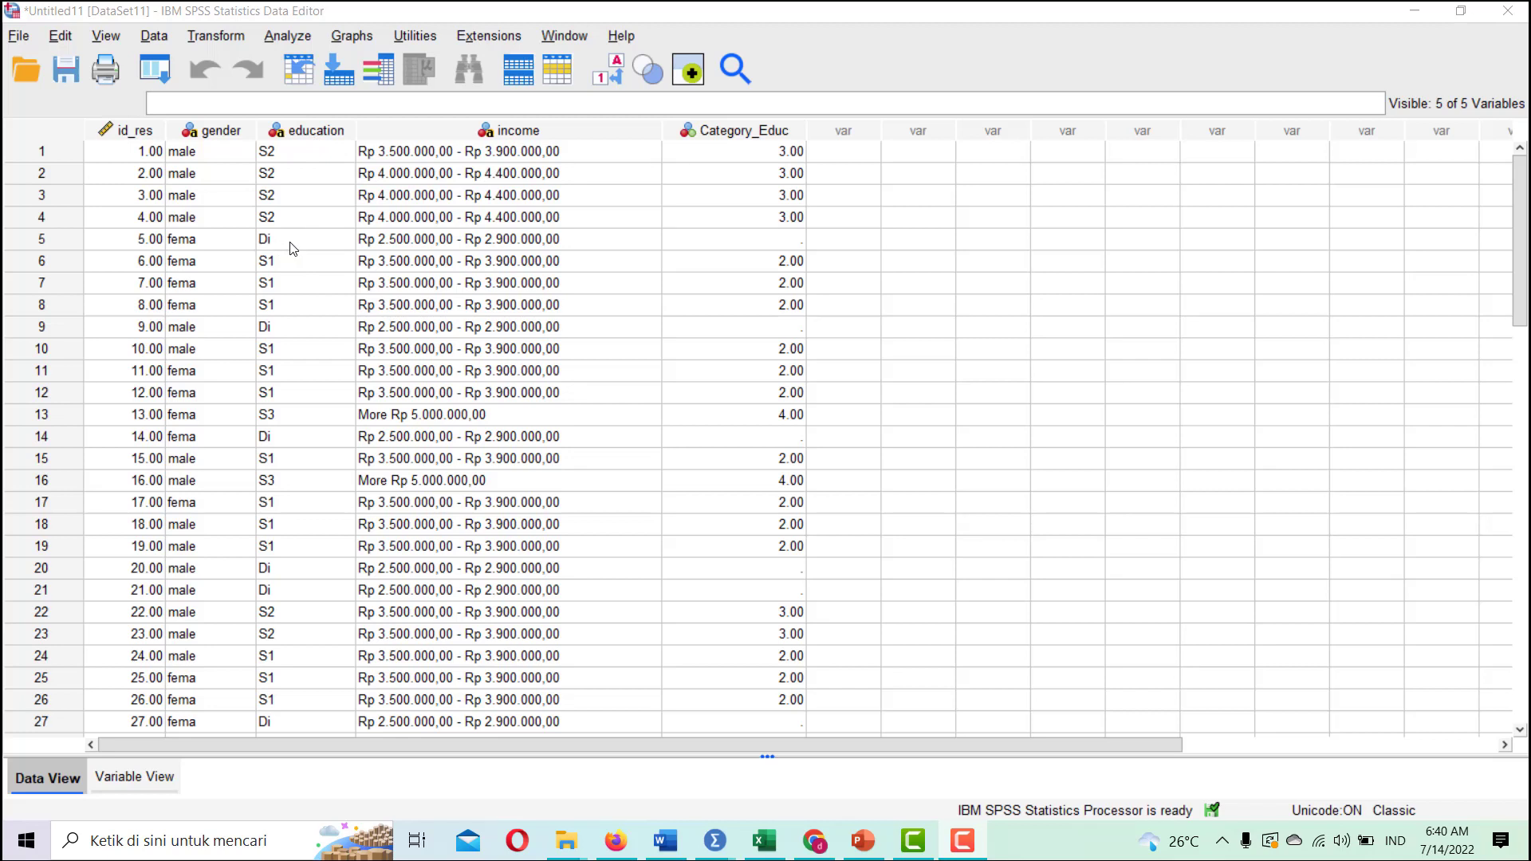
# Reopen the education recode's value rules, change the old value Diploma to Di for new value 1, and accept the rules
pyautogui.click(235, 37)
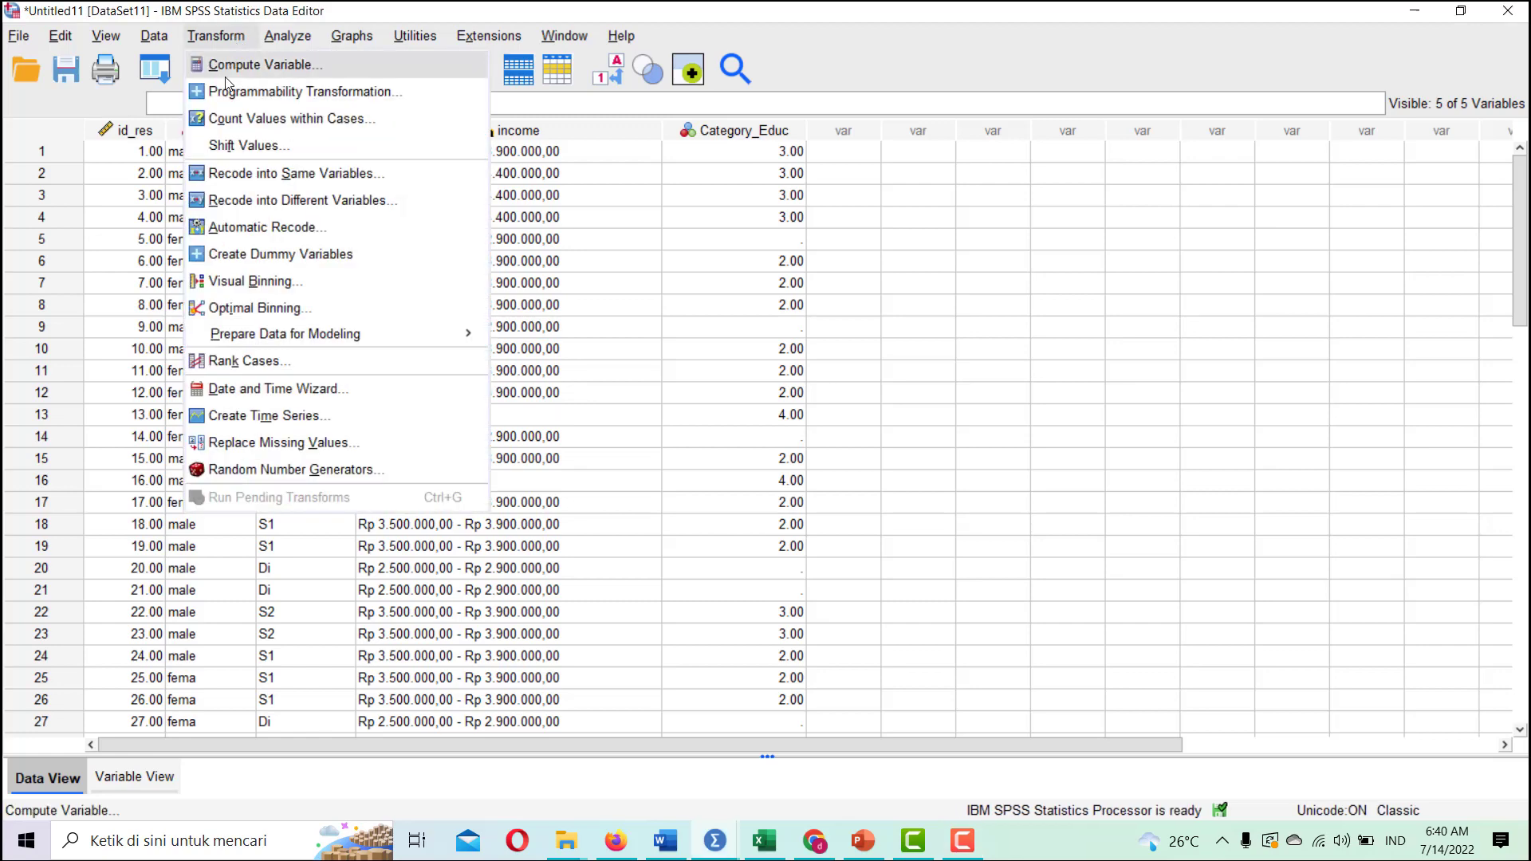
pyautogui.click(315, 201)
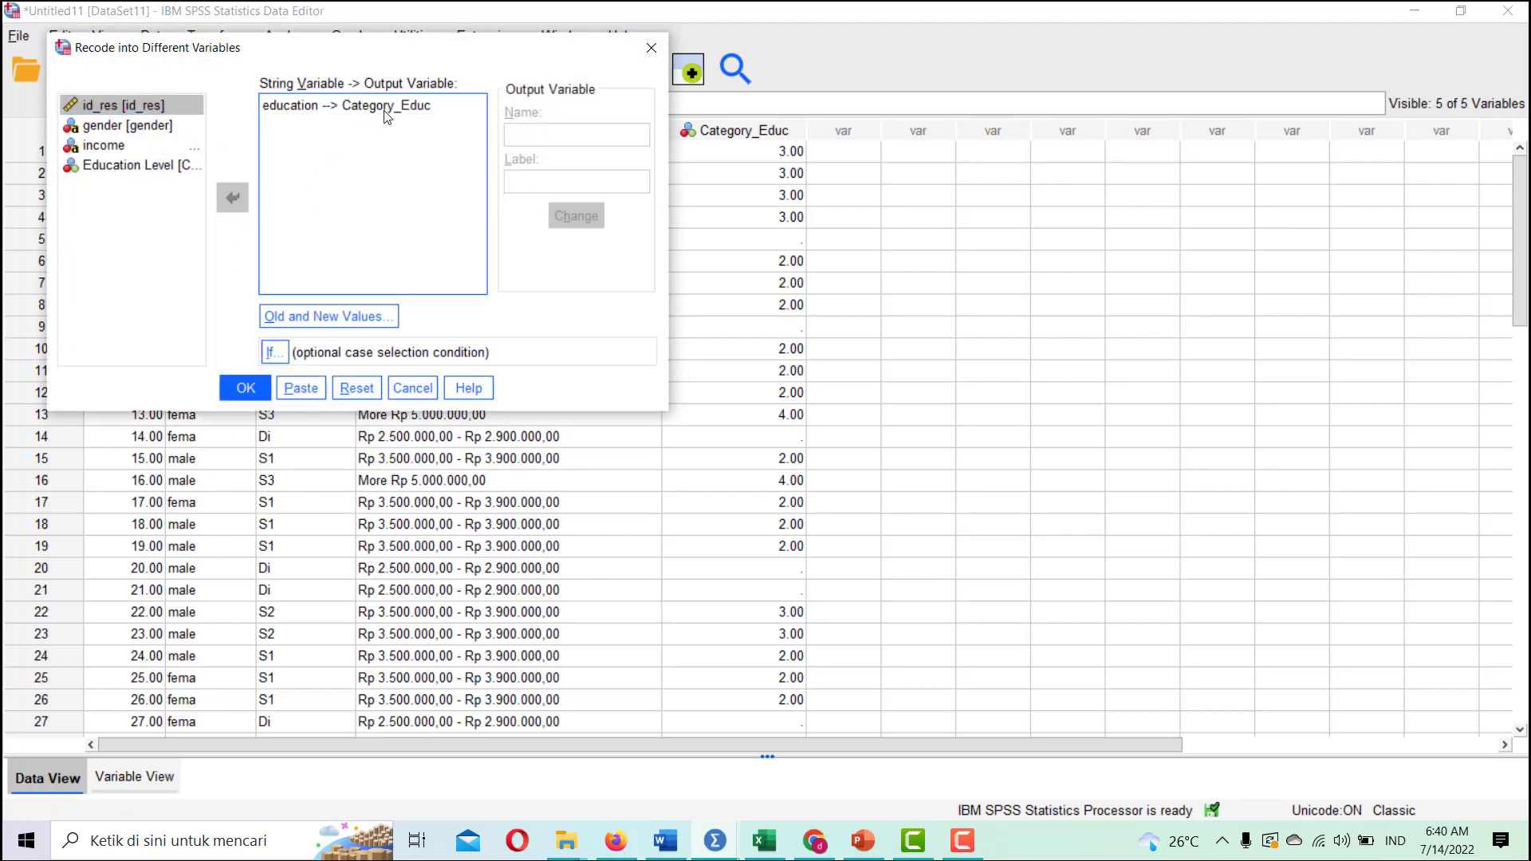
pyautogui.click(385, 116)
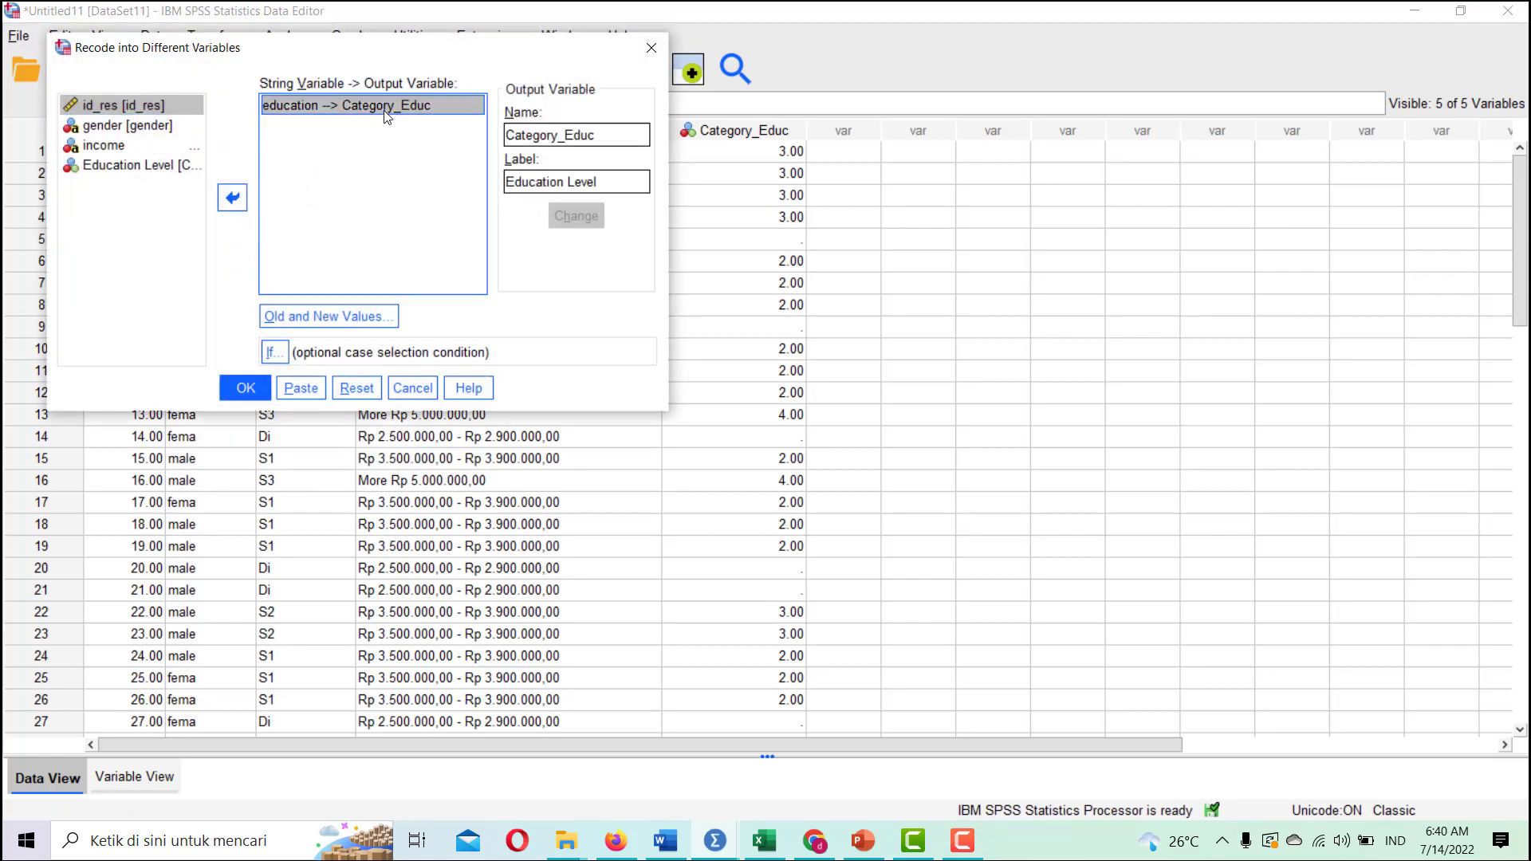
pyautogui.click(349, 318)
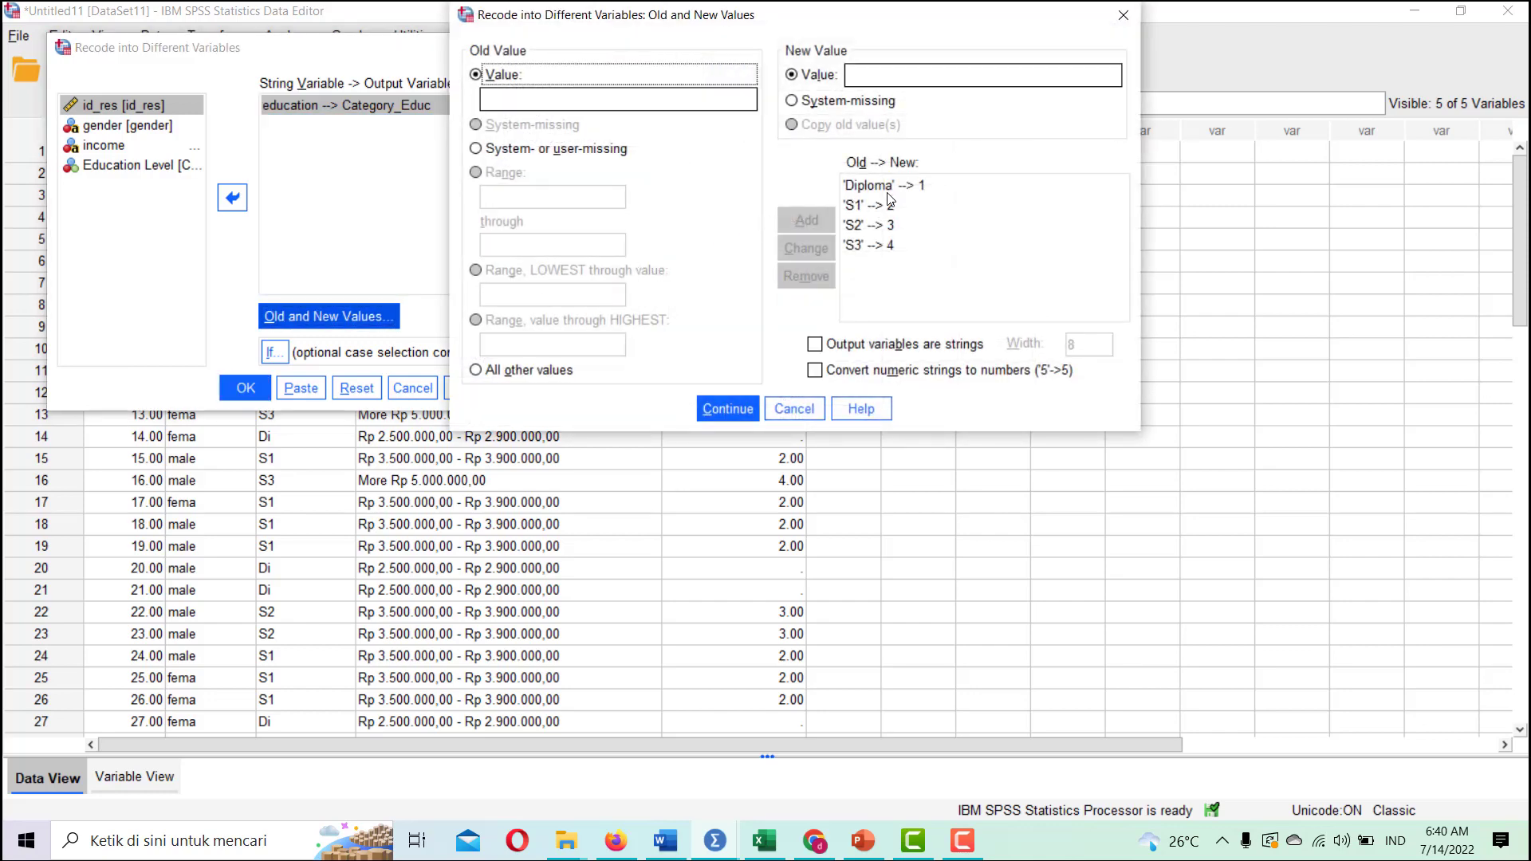
pyautogui.click(887, 188)
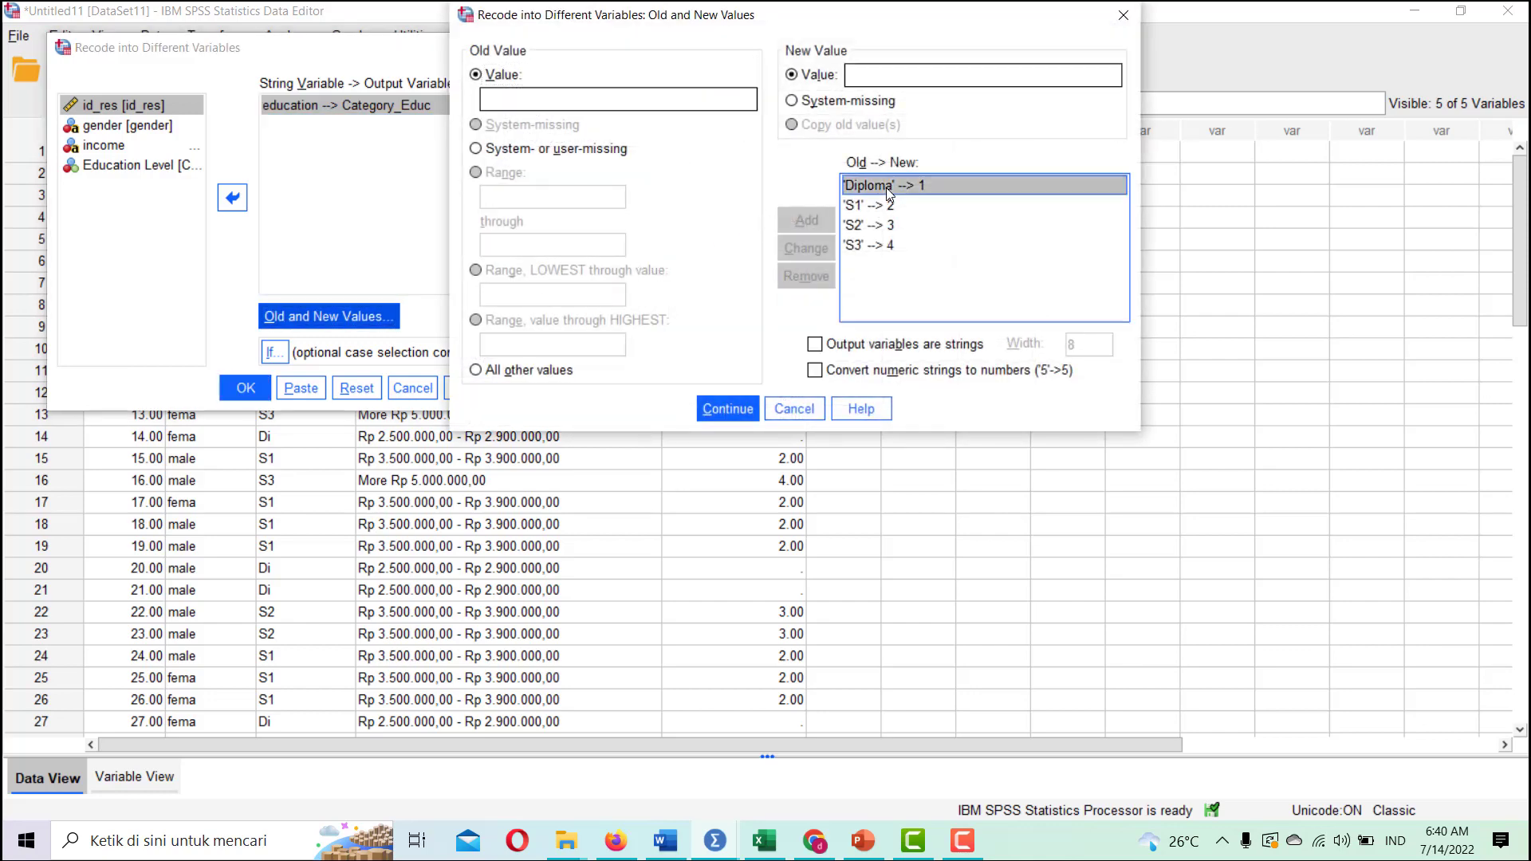
pyautogui.doubleClick(594, 101)
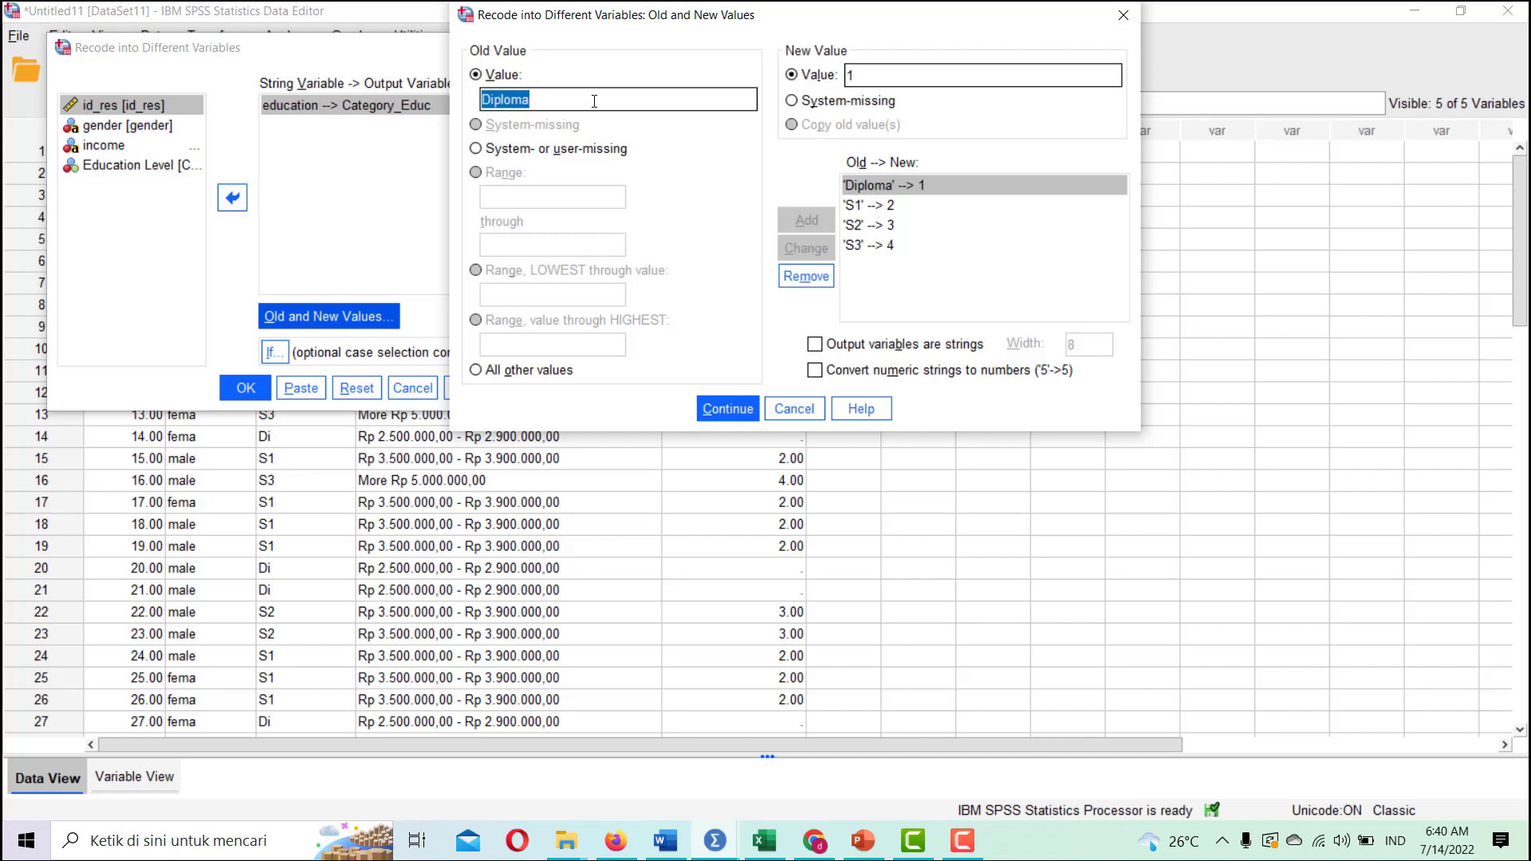
pyautogui.click(594, 101)
pyautogui.press('BackSpace')
pyautogui.press('BackSpace')
pyautogui.press('BackSpace')
pyautogui.press('BackSpace')
pyautogui.press('BackSpace')
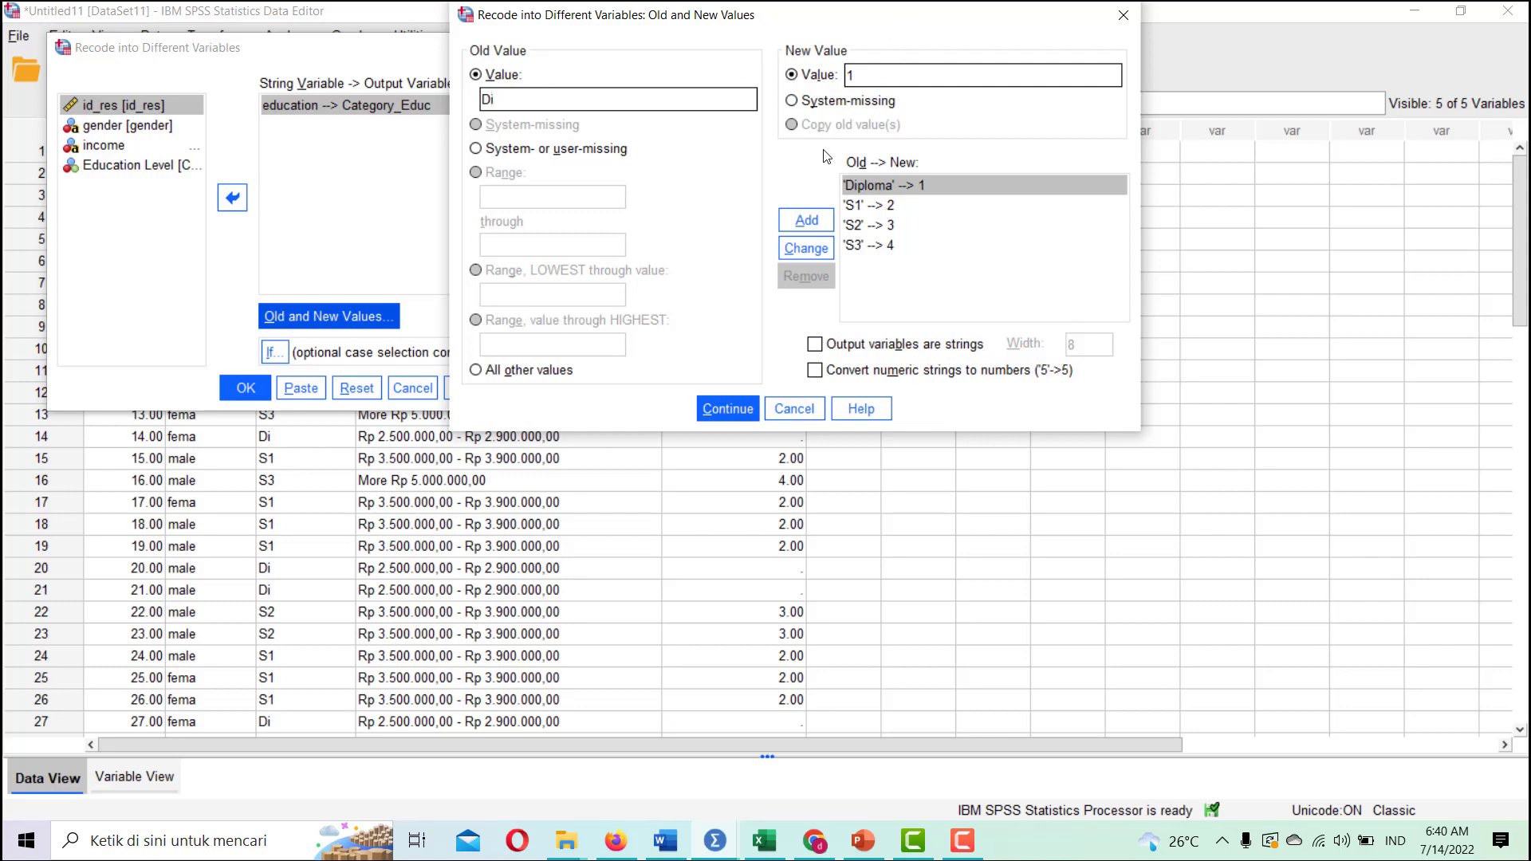
pyautogui.click(817, 252)
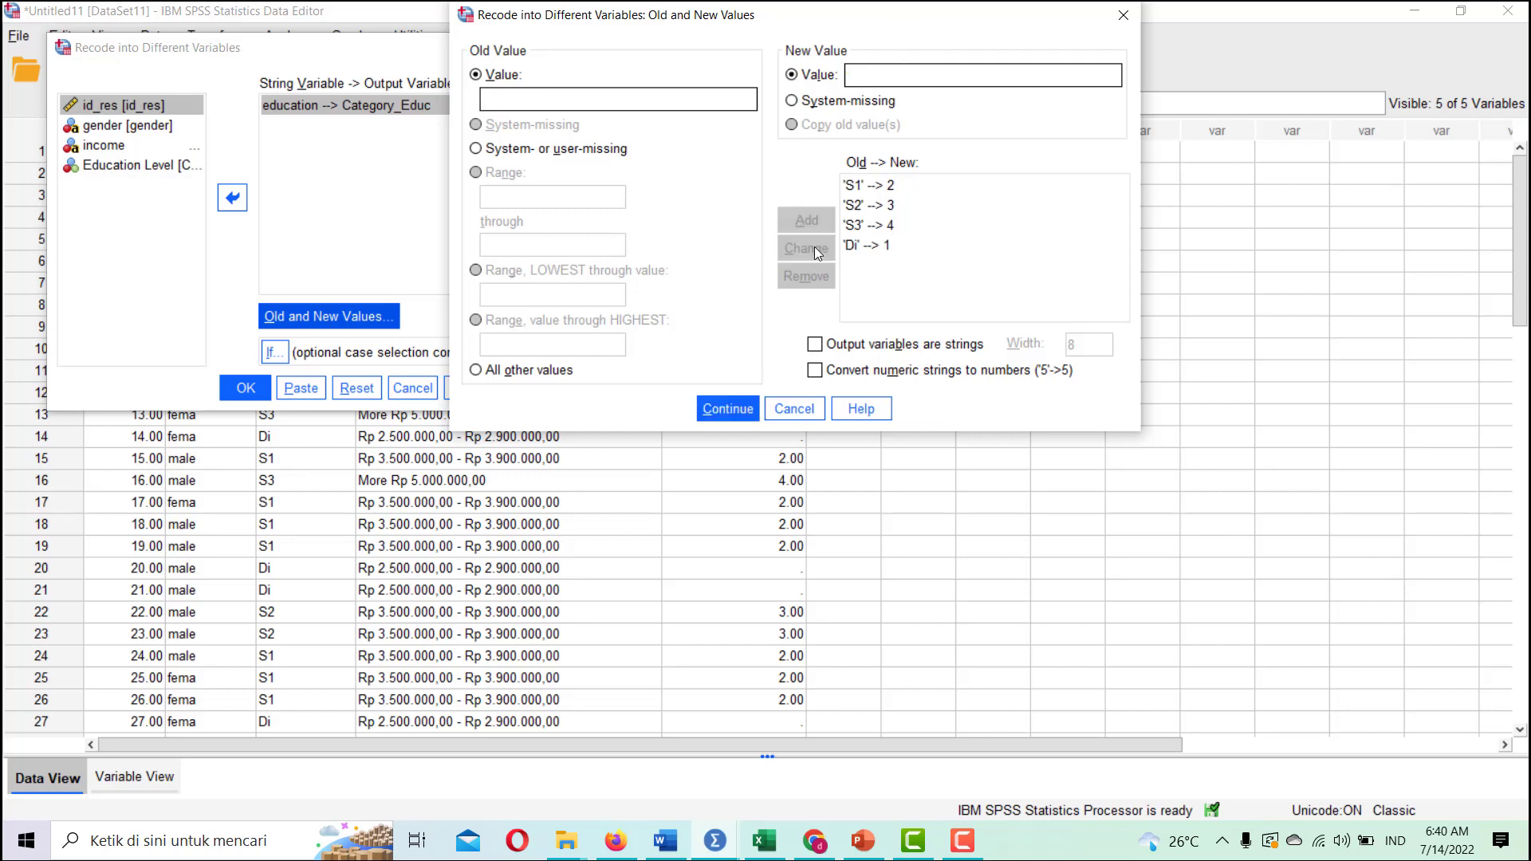
pyautogui.click(727, 408)
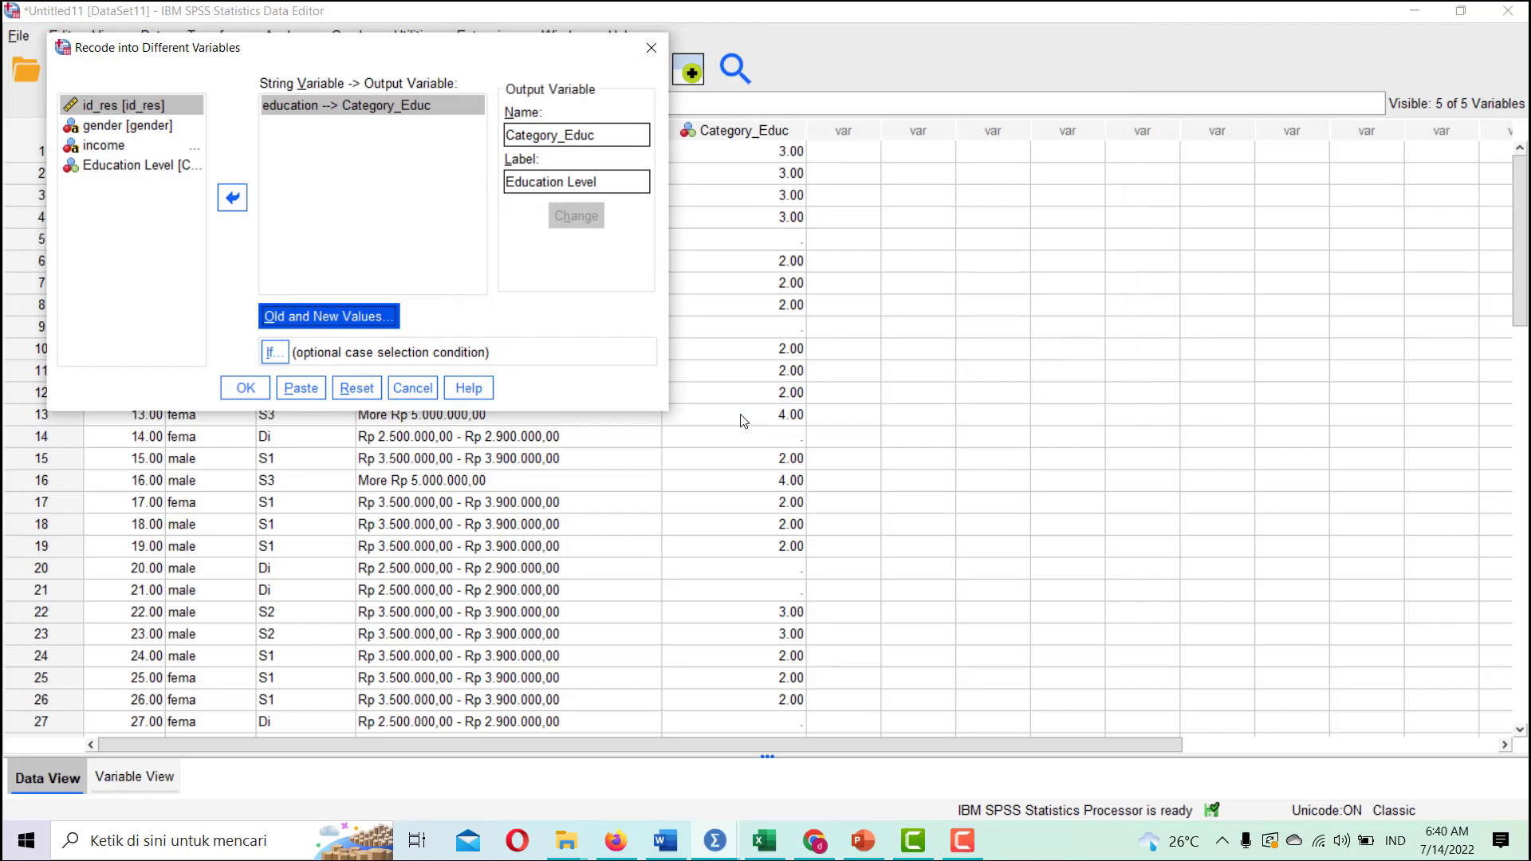
# Run the corrected education recode and, back in the dataset, narrow the income column to fit its text
pyautogui.click(246, 387)
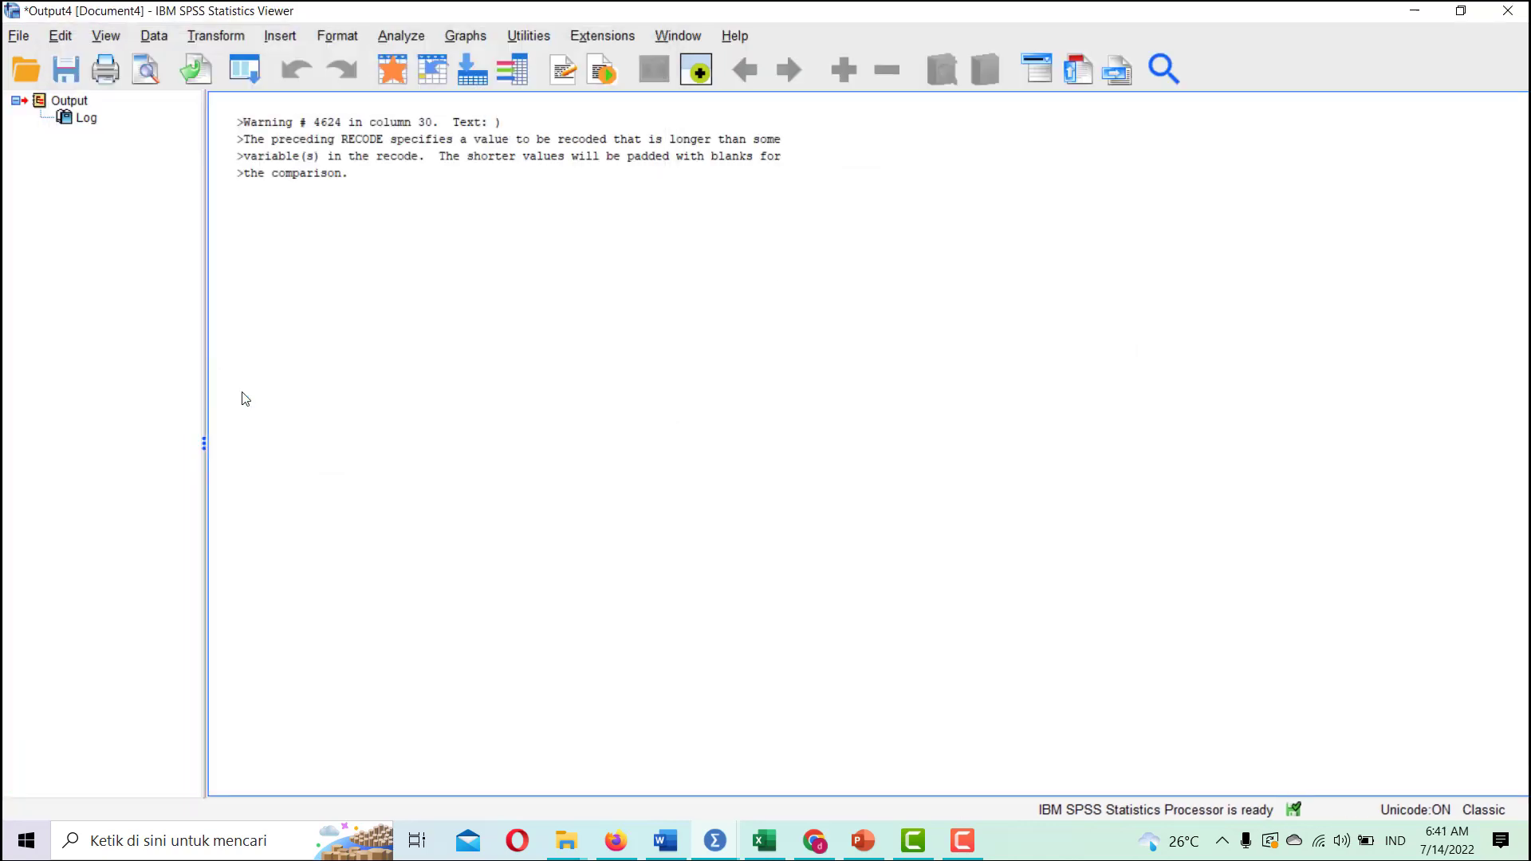
pyautogui.click(713, 847)
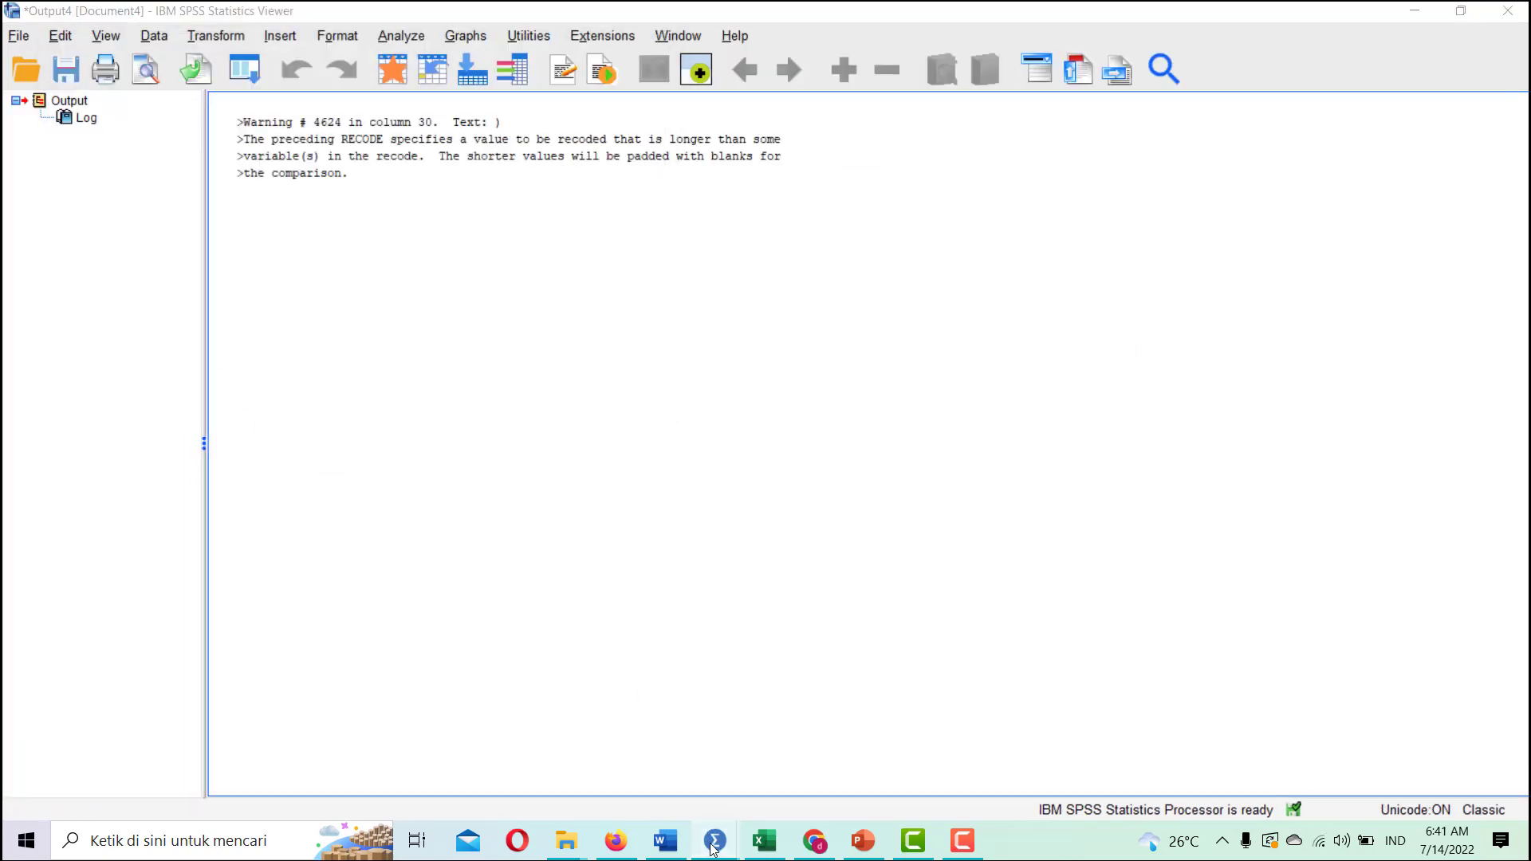
pyautogui.click(646, 757)
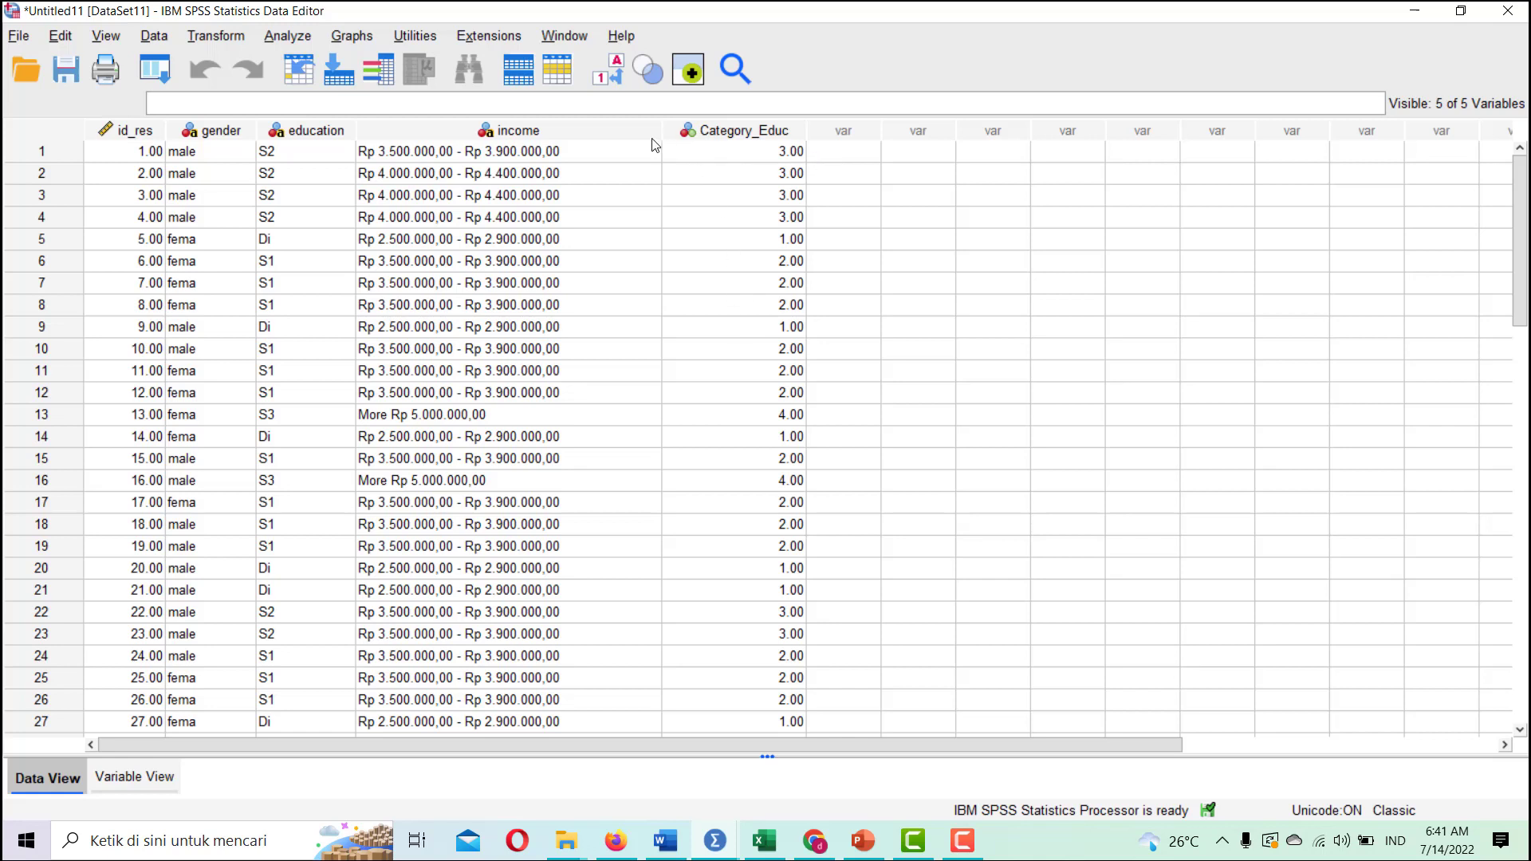
pyautogui.moveTo(662, 131); pyautogui.dragTo(582, 131)
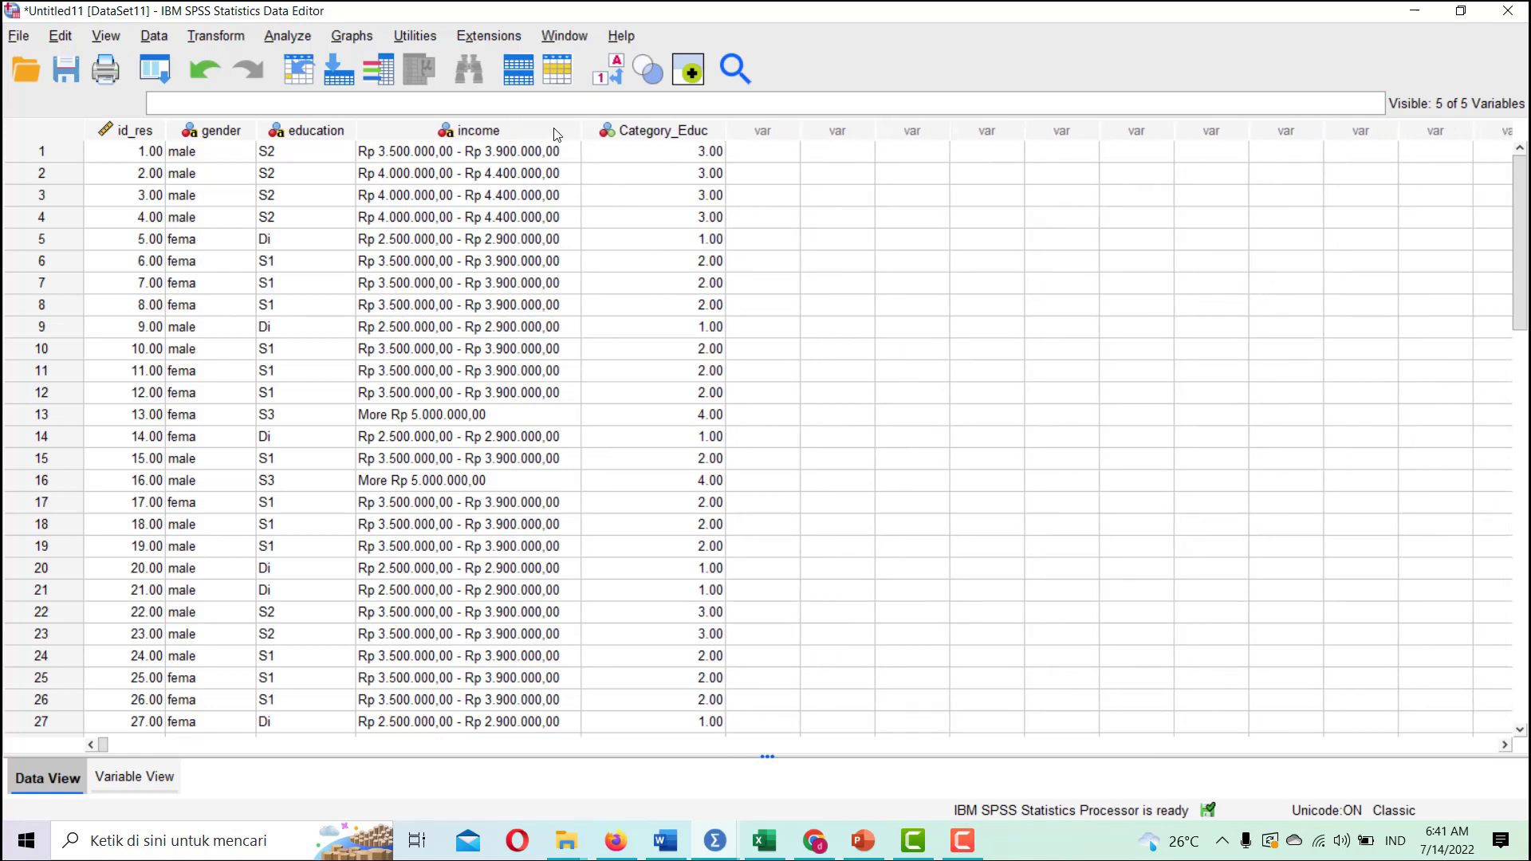
# Start a new Recode into Different Variables, reset the earlier education settings, and add income as the input variable
pyautogui.click(228, 35)
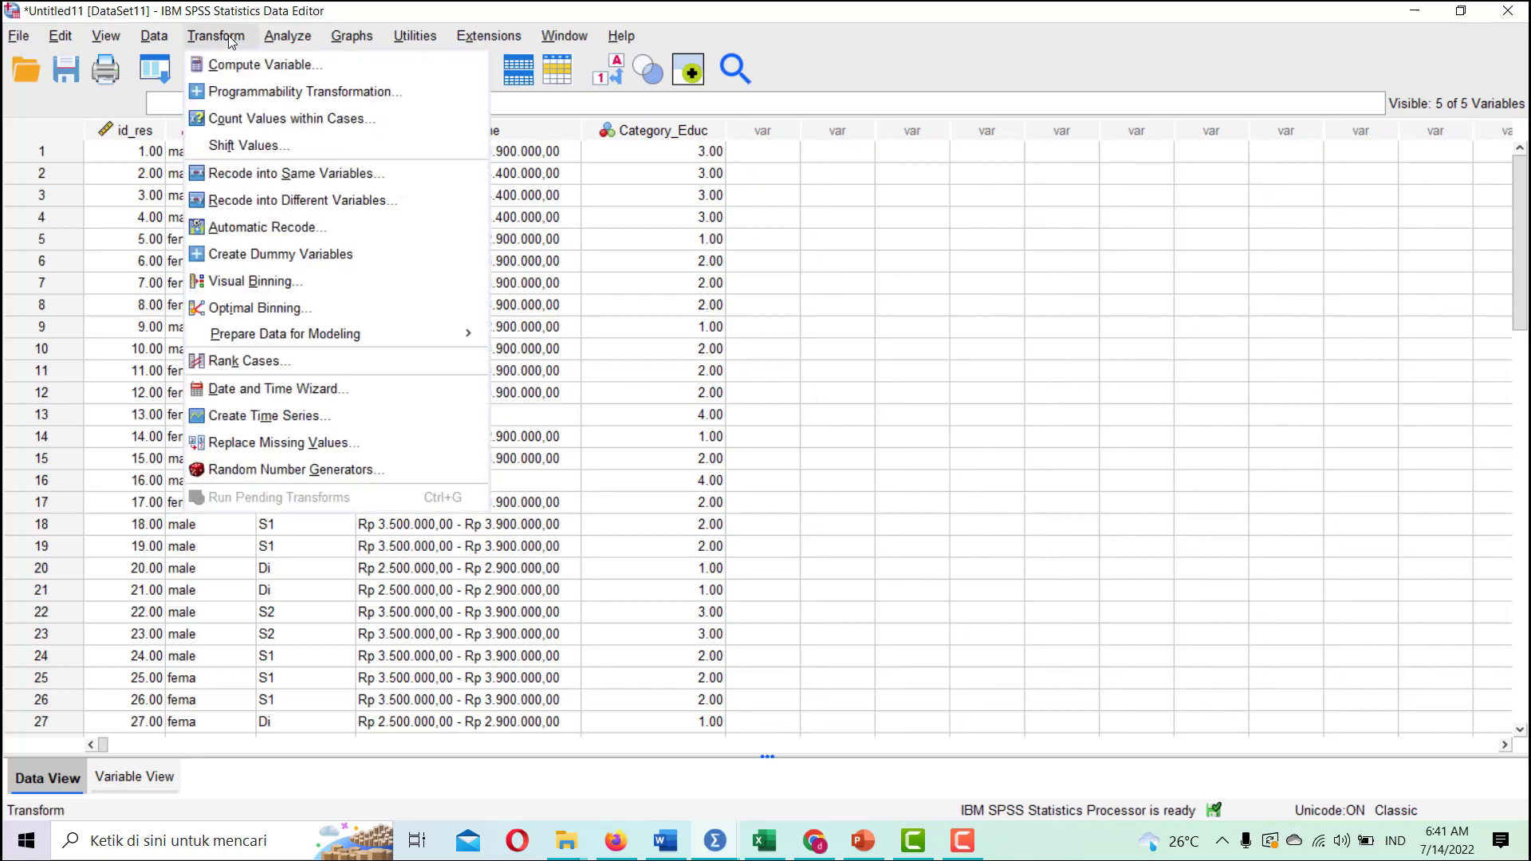
pyautogui.click(296, 201)
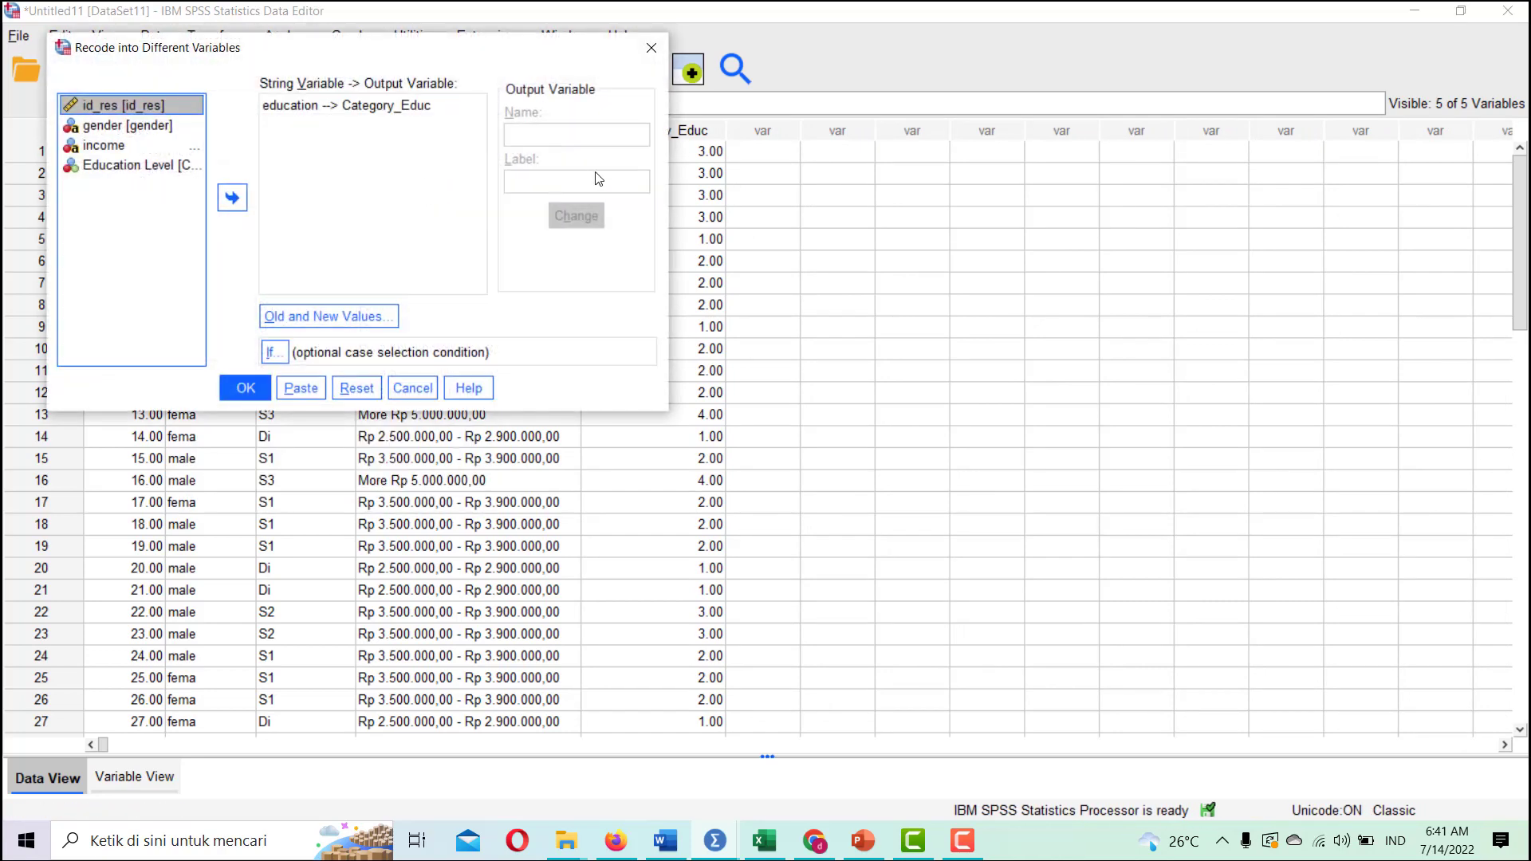
pyautogui.click(356, 387)
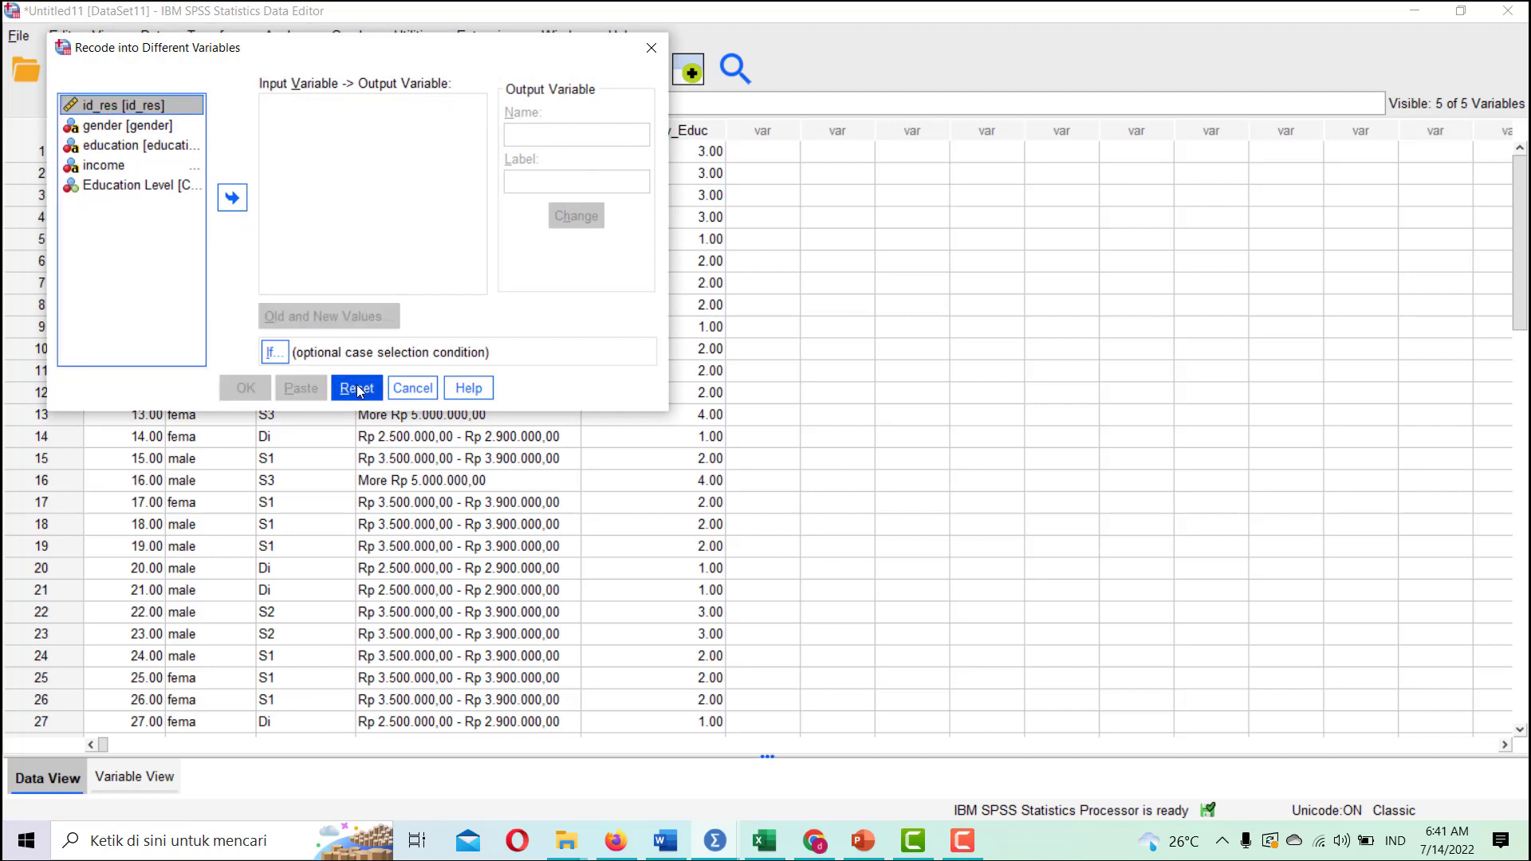
pyautogui.click(114, 167)
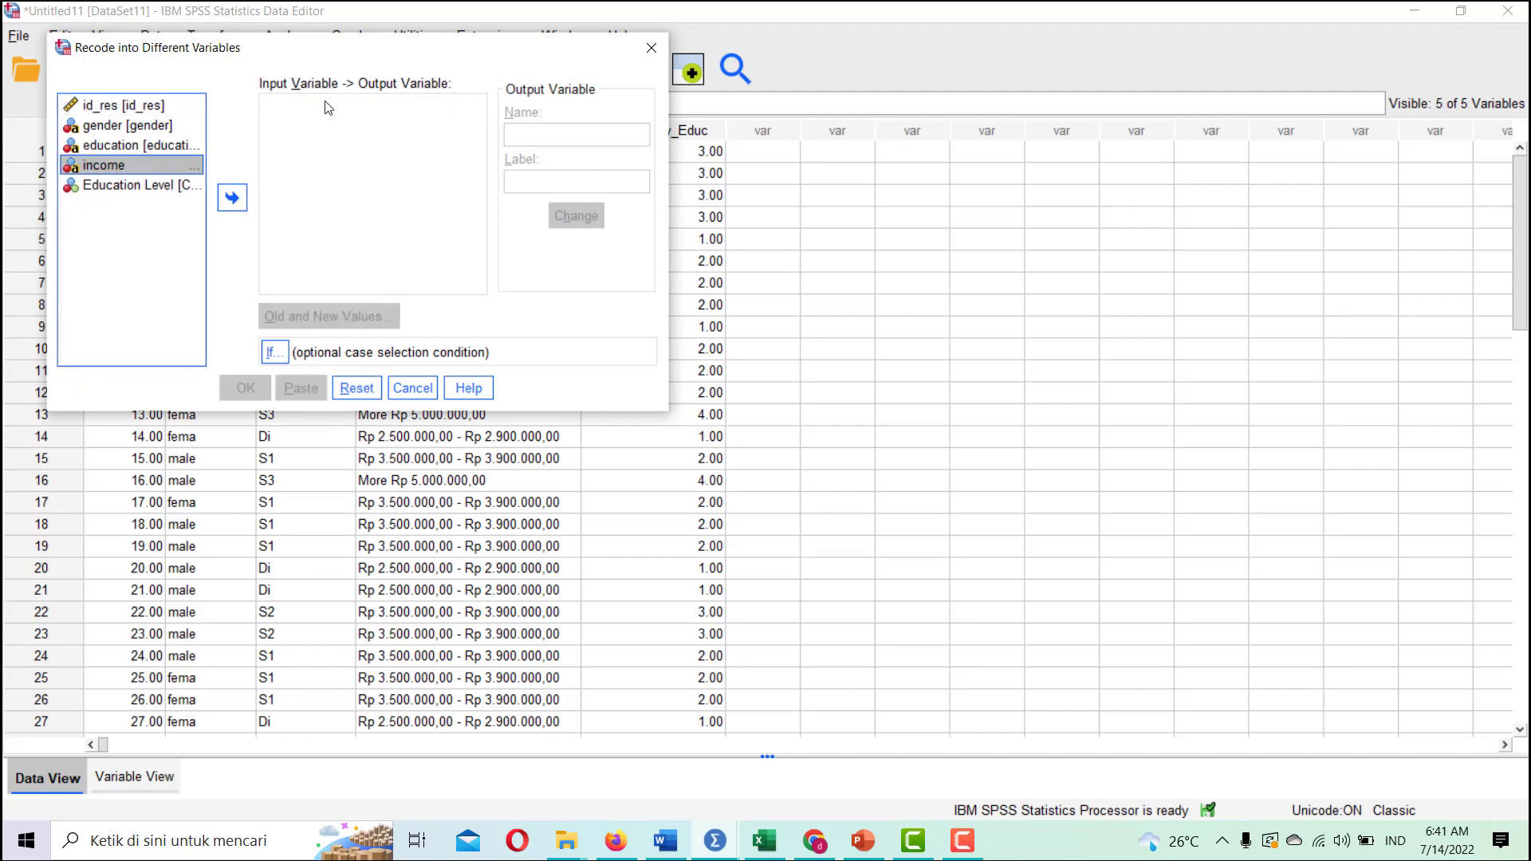
pyautogui.click(234, 198)
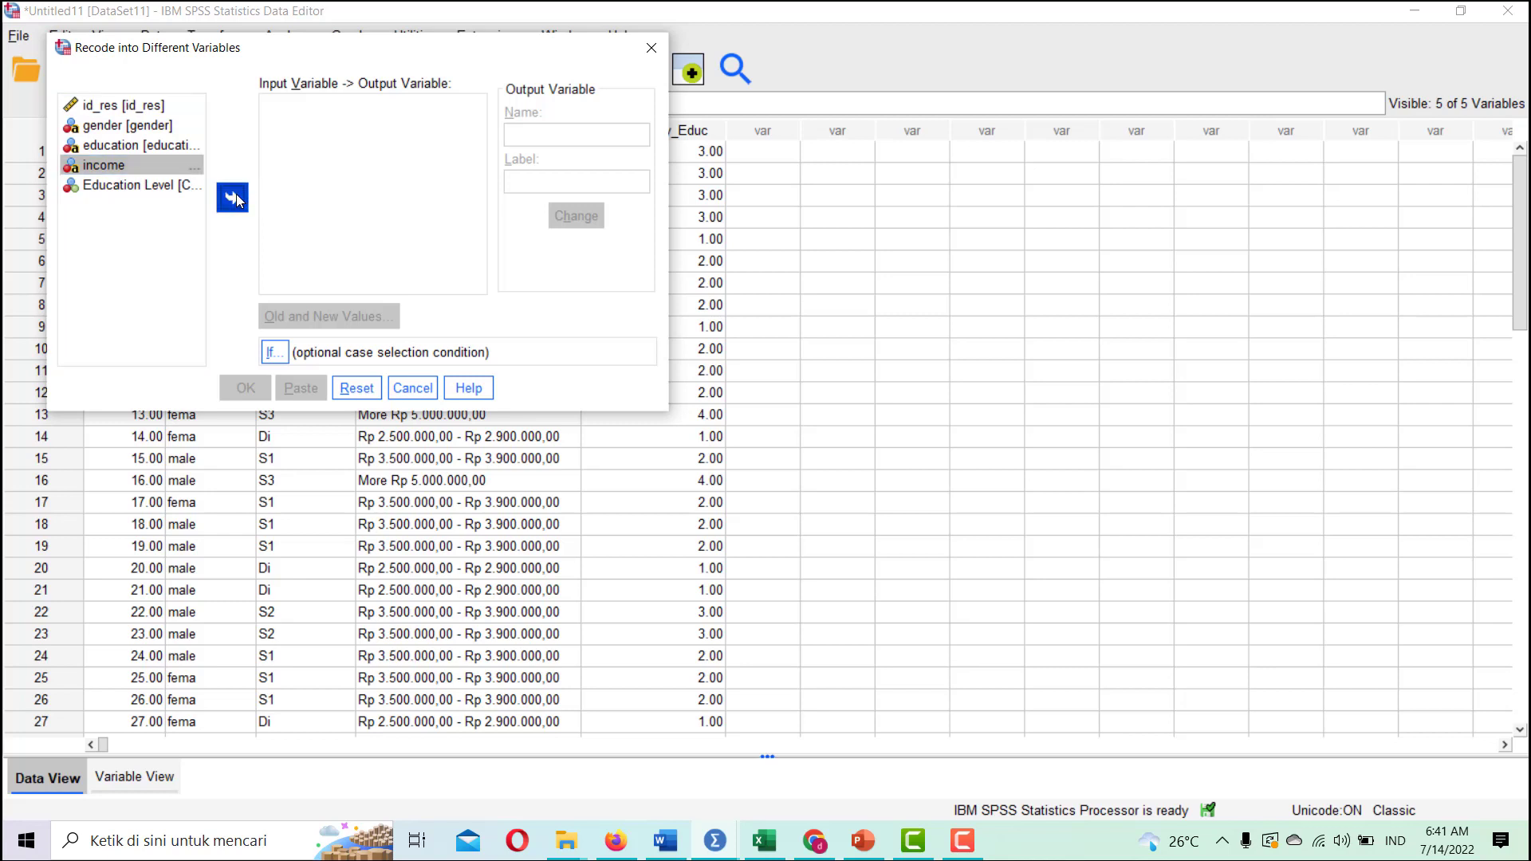
# Name the output variable for income Category_Income, label it Income 1, and apply the change
pyautogui.click(586, 127)
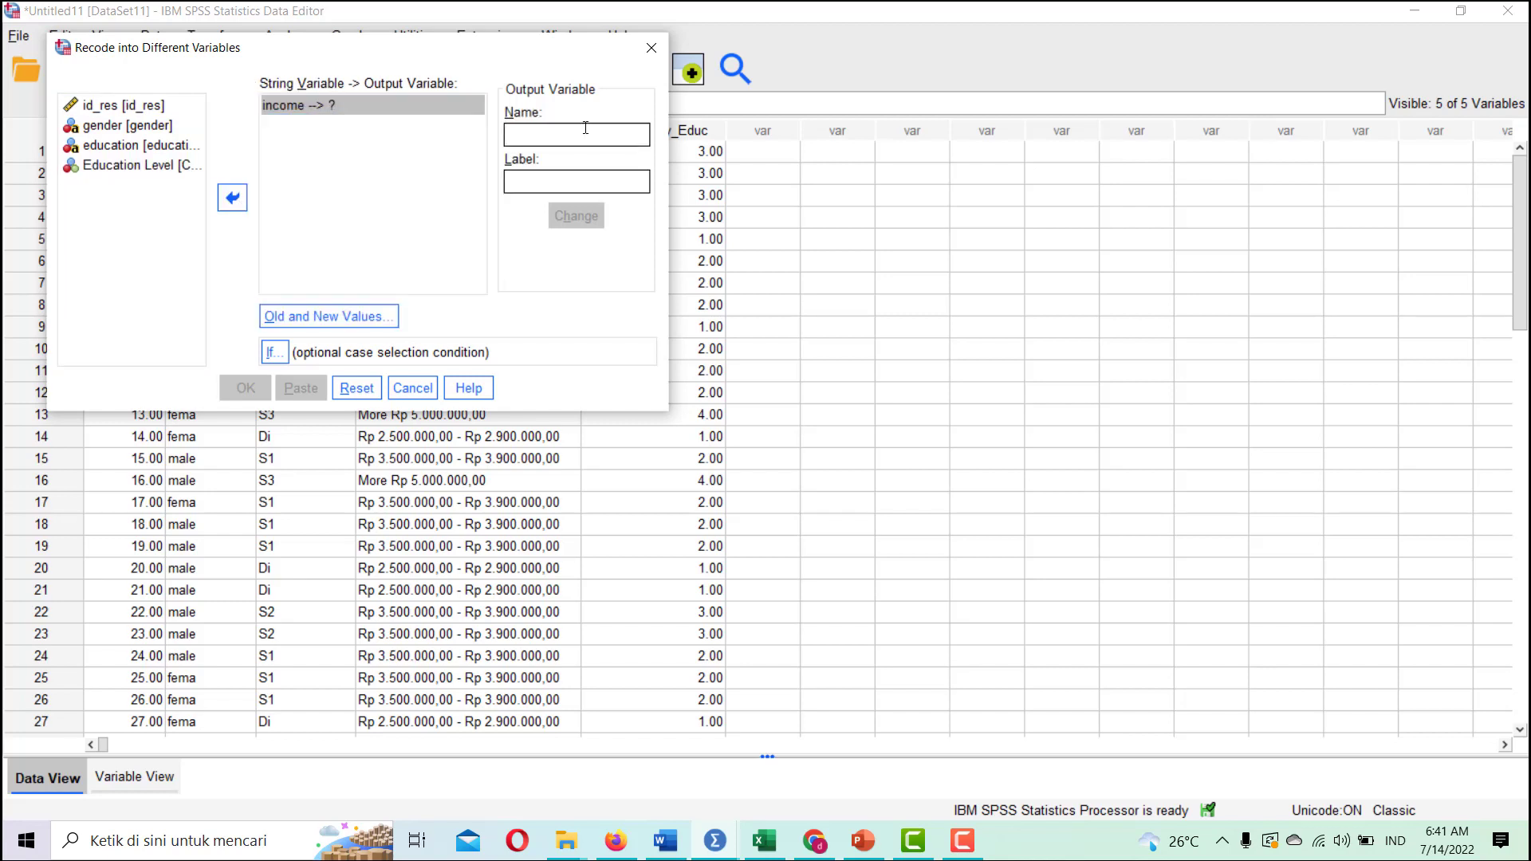
pyautogui.write('Cate')
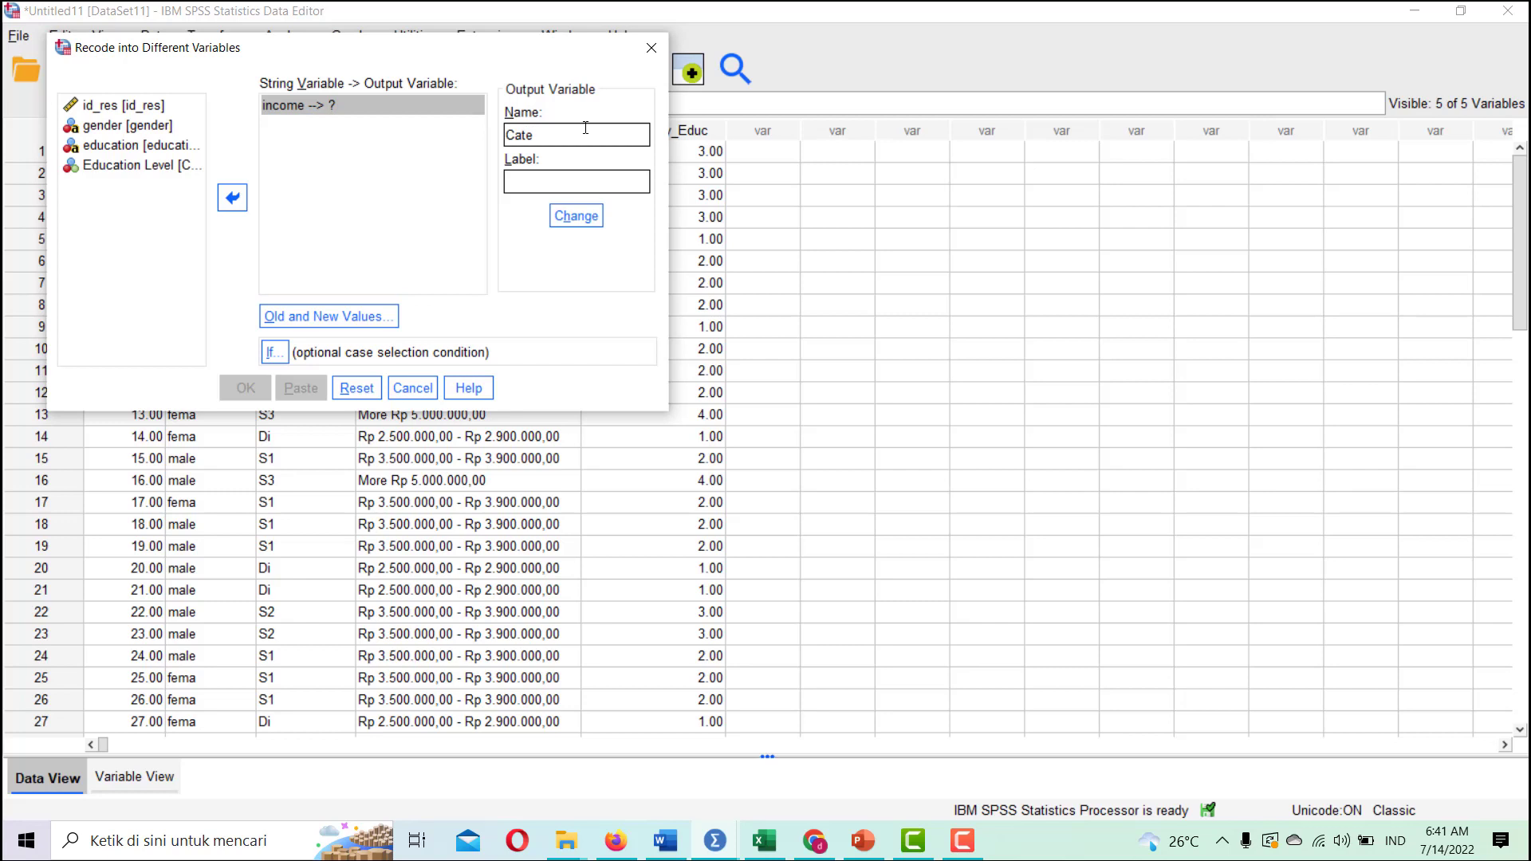
pyautogui.write('gory')
pyautogui.write('_Income')
pyautogui.write('Income')
pyautogui.write(' 1')
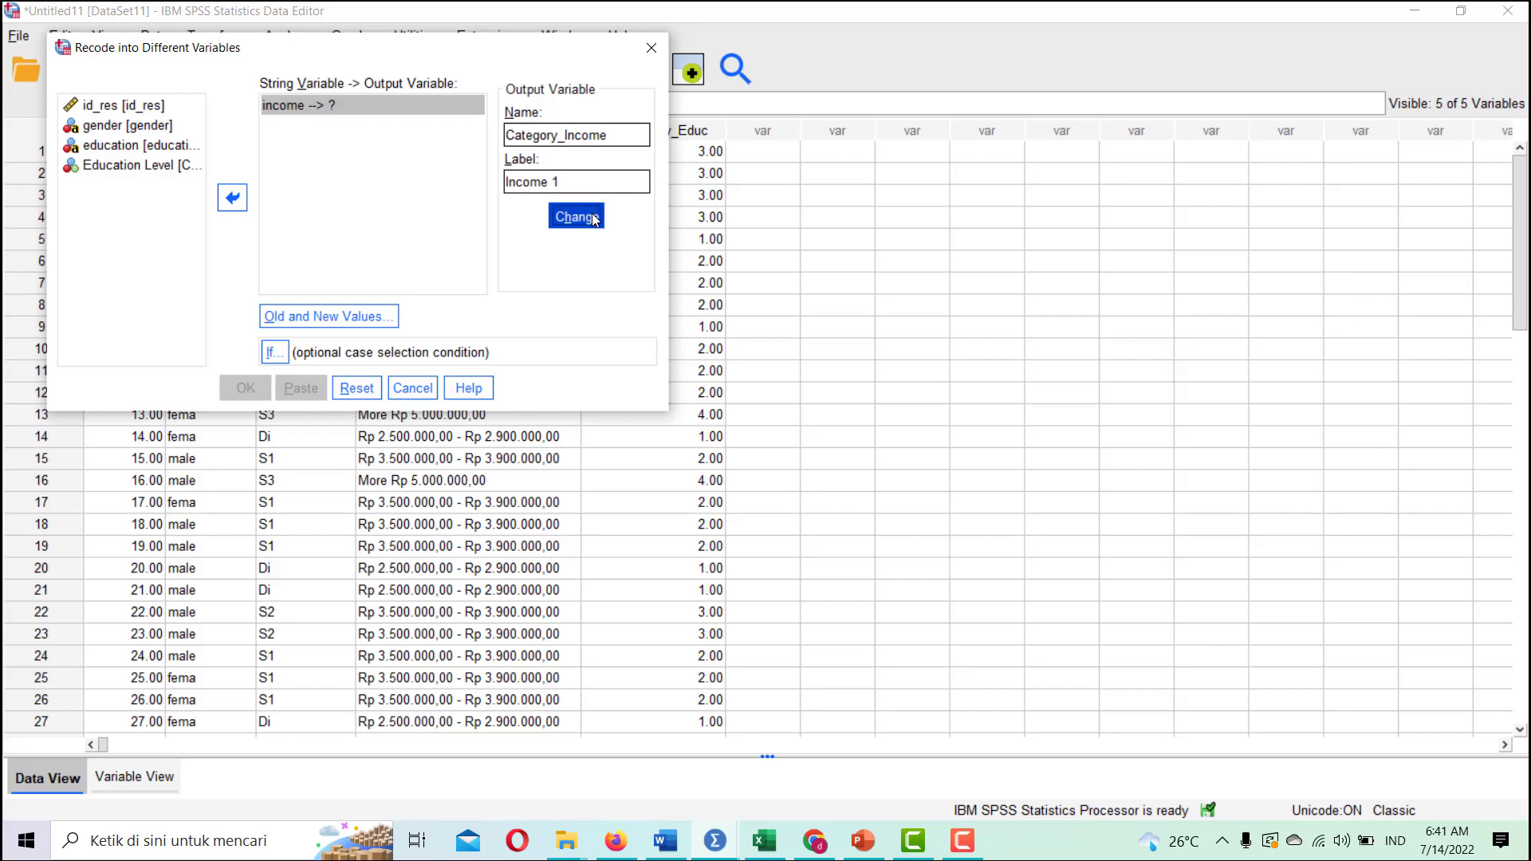
pyautogui.click(594, 220)
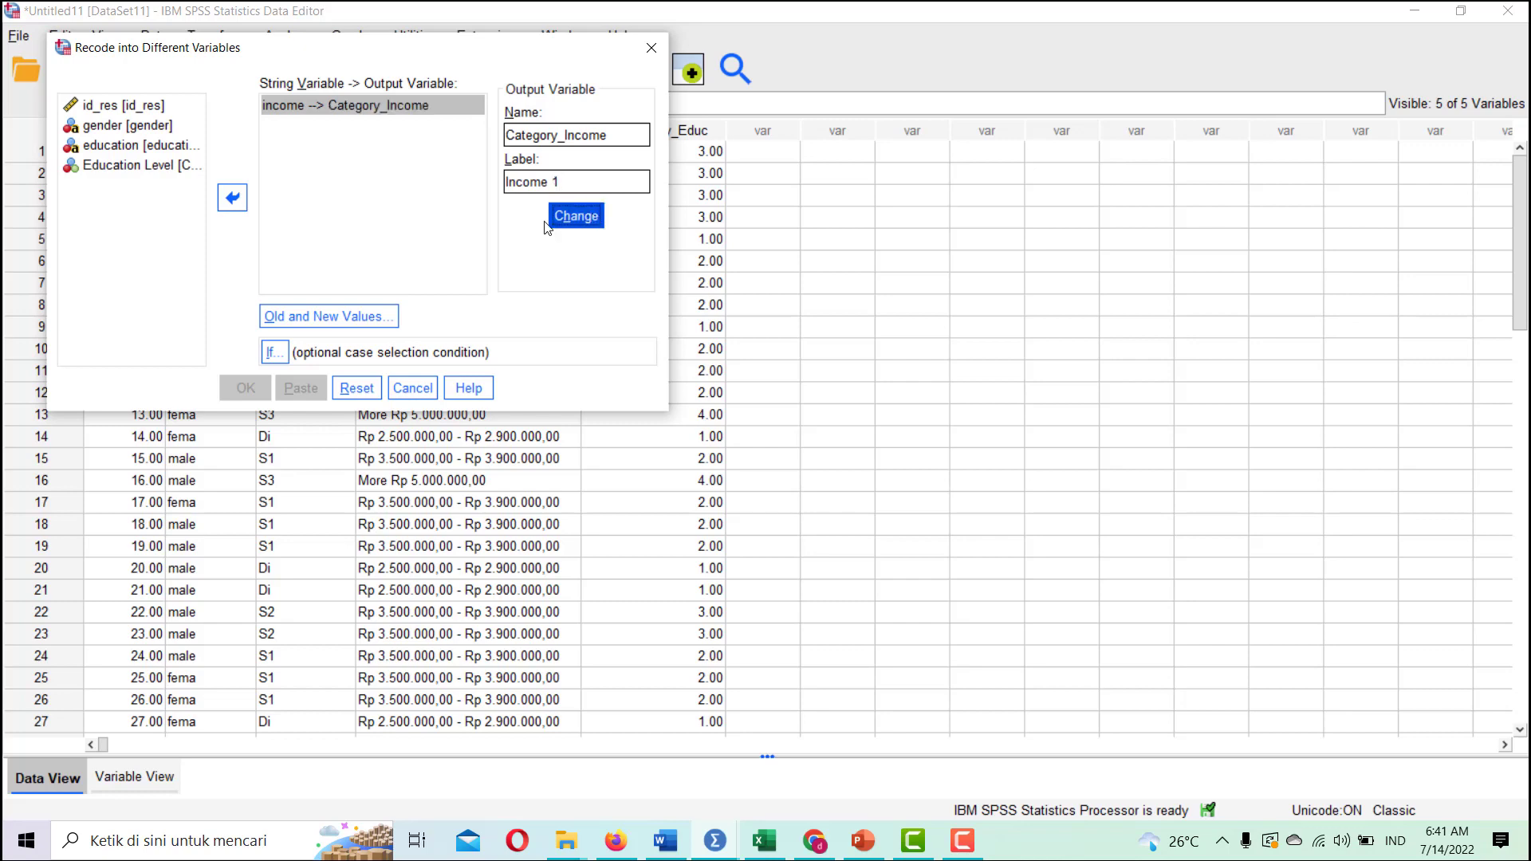
# Open the old and new values of the income recode, then switch to Excel and copy the income cell Rp 2.500.000,00 - Rp 2.900.000,00
pyautogui.click(356, 317)
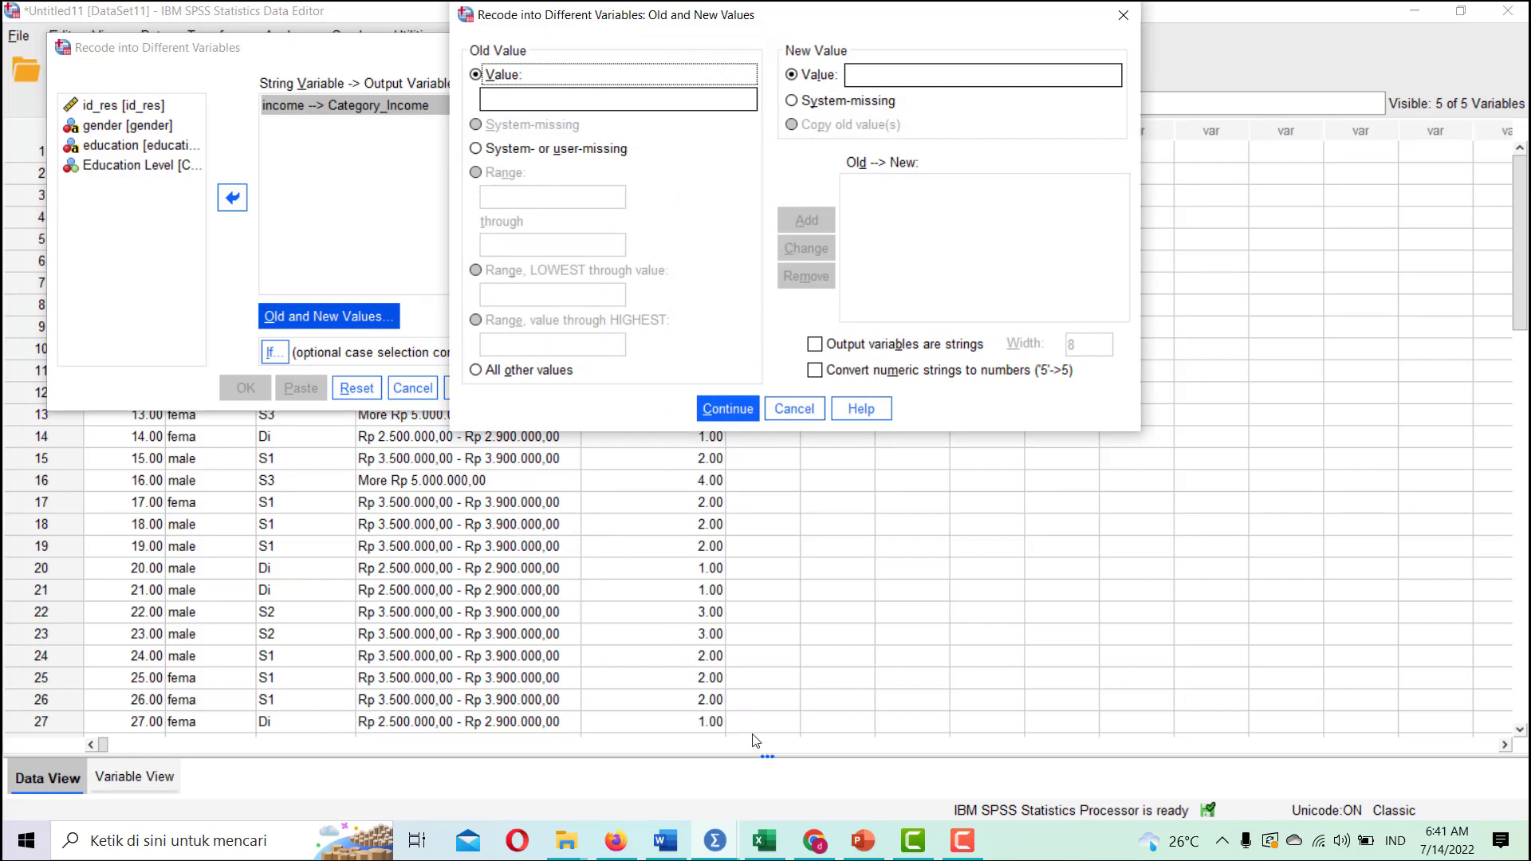
pyautogui.click(763, 838)
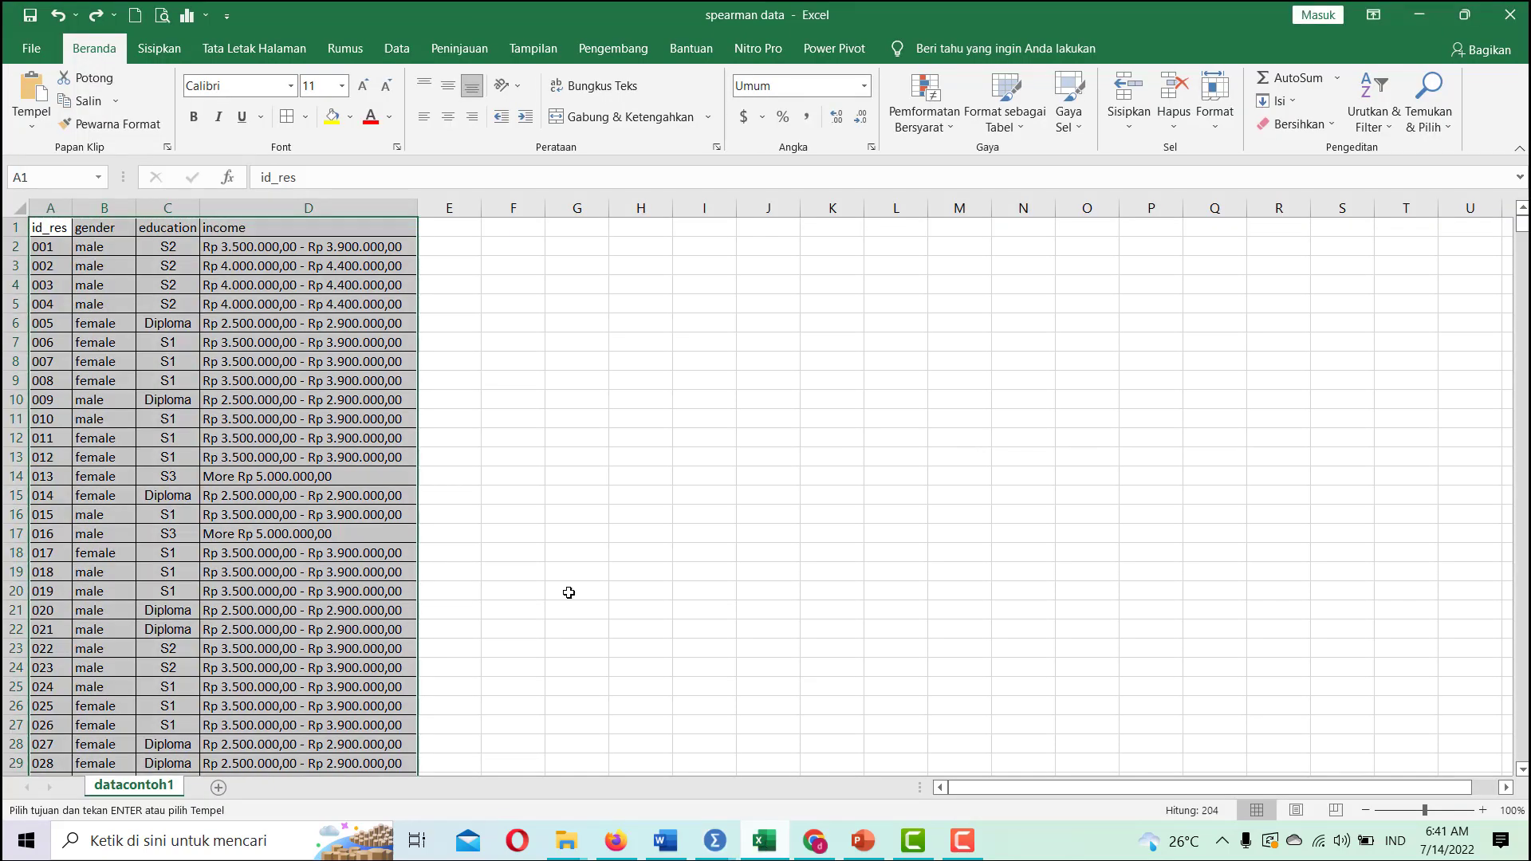
pyautogui.click(504, 408)
pyautogui.press('Escape')
pyautogui.click(472, 339)
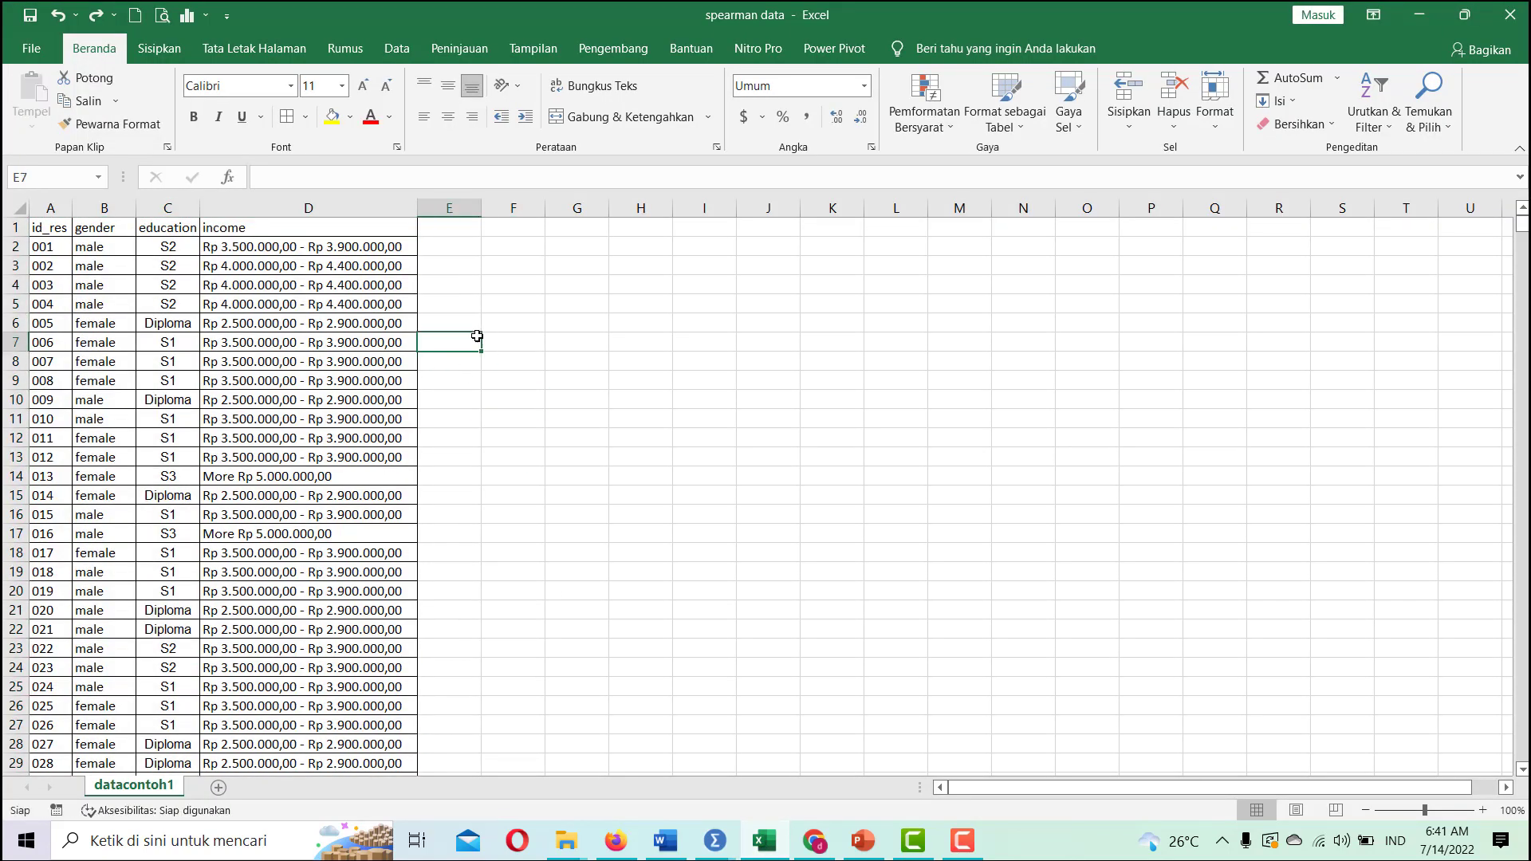
pyautogui.click(378, 323)
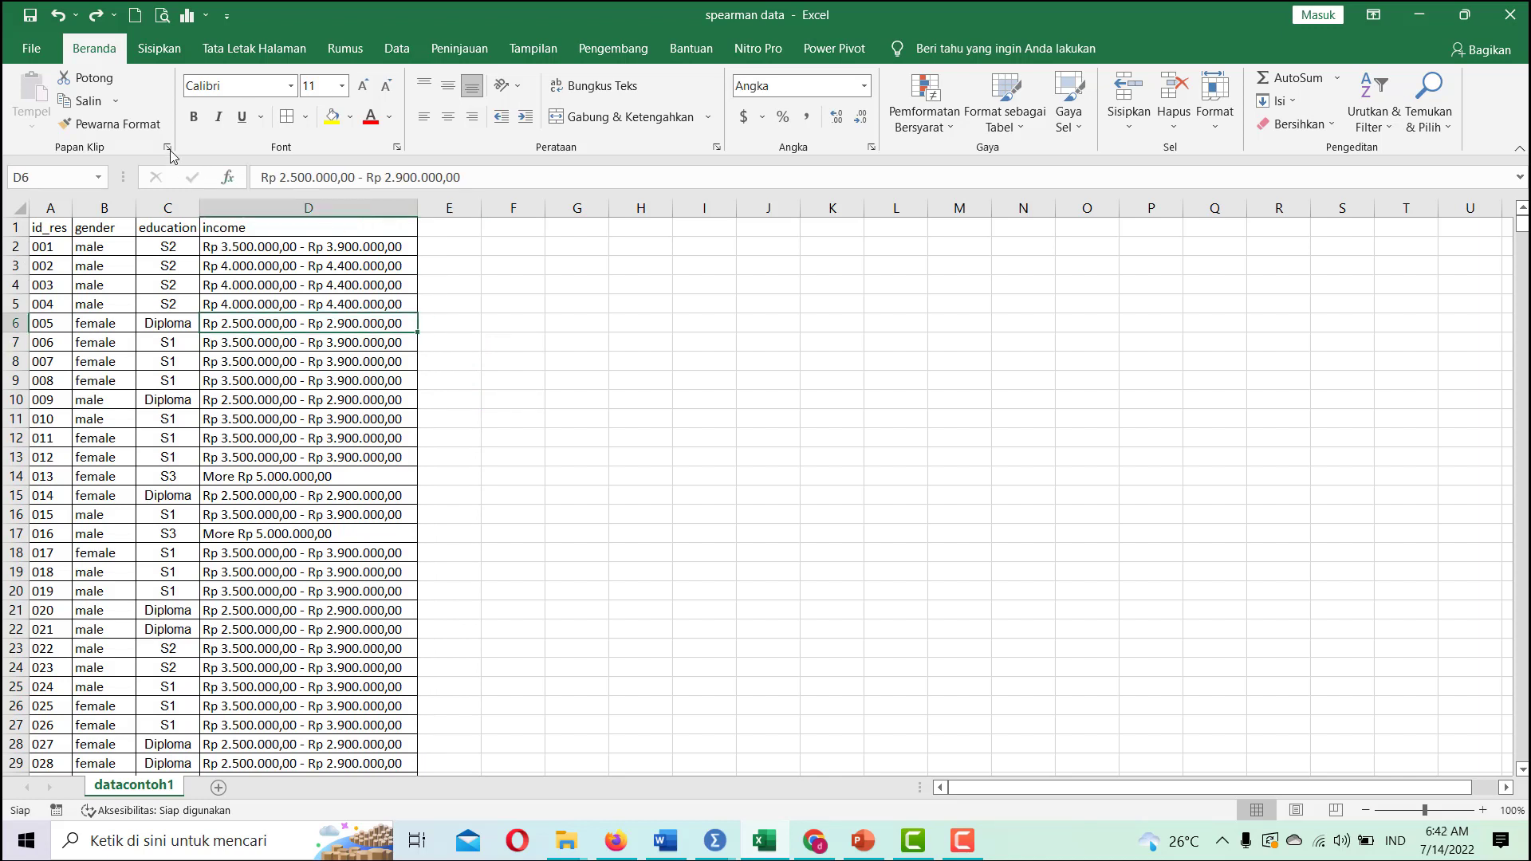
pyautogui.click(97, 108)
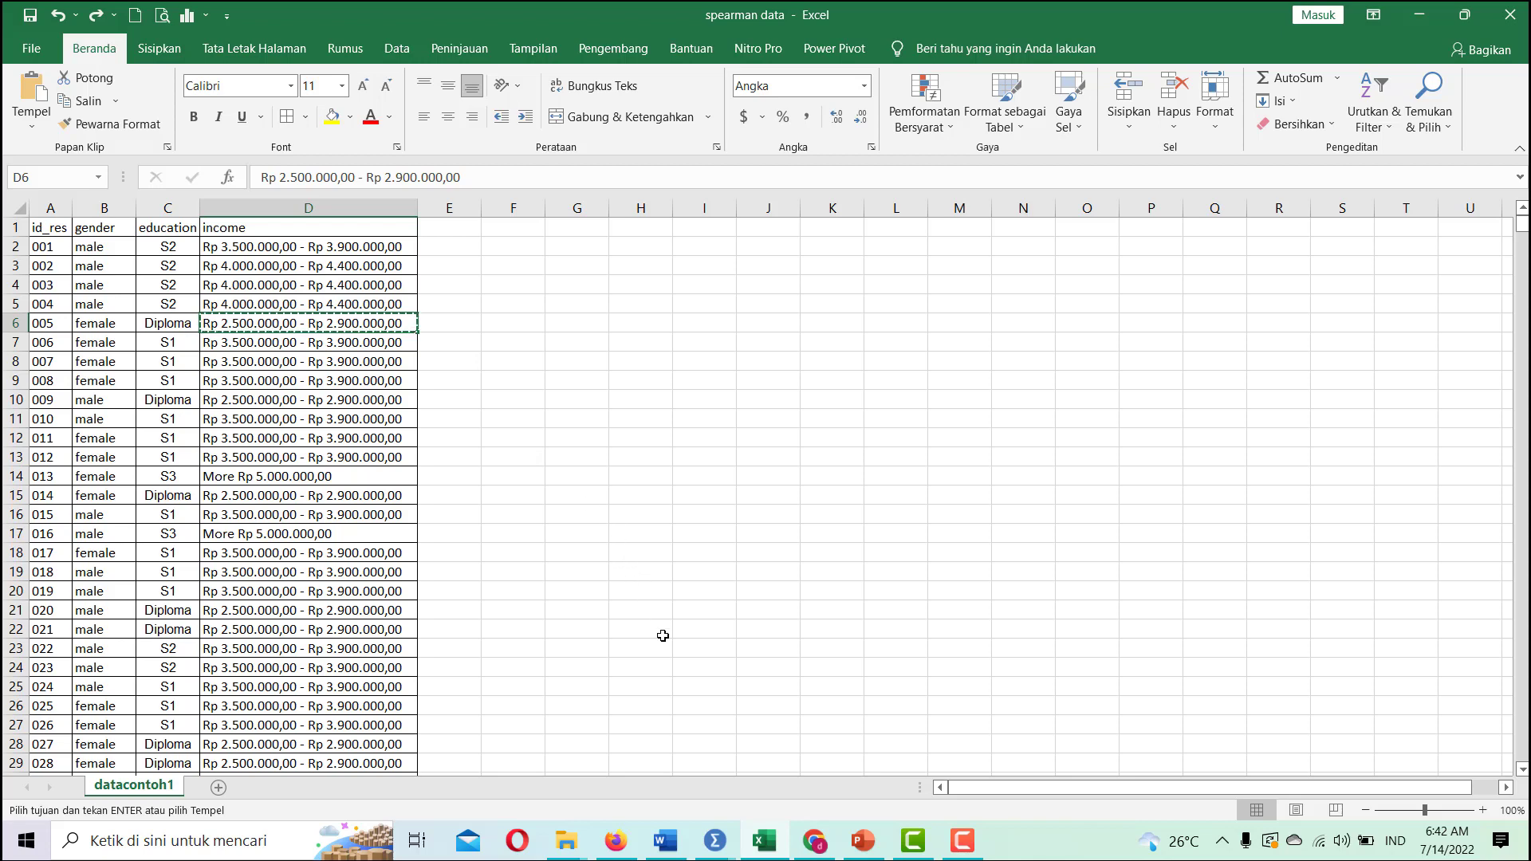
# Switch back to SPSS and add a rule recoding the copied range Rp 2.500.000,00 - Rp 2.900.000,00 to 1
pyautogui.moveTo(715, 841)
pyautogui.click(682, 740)
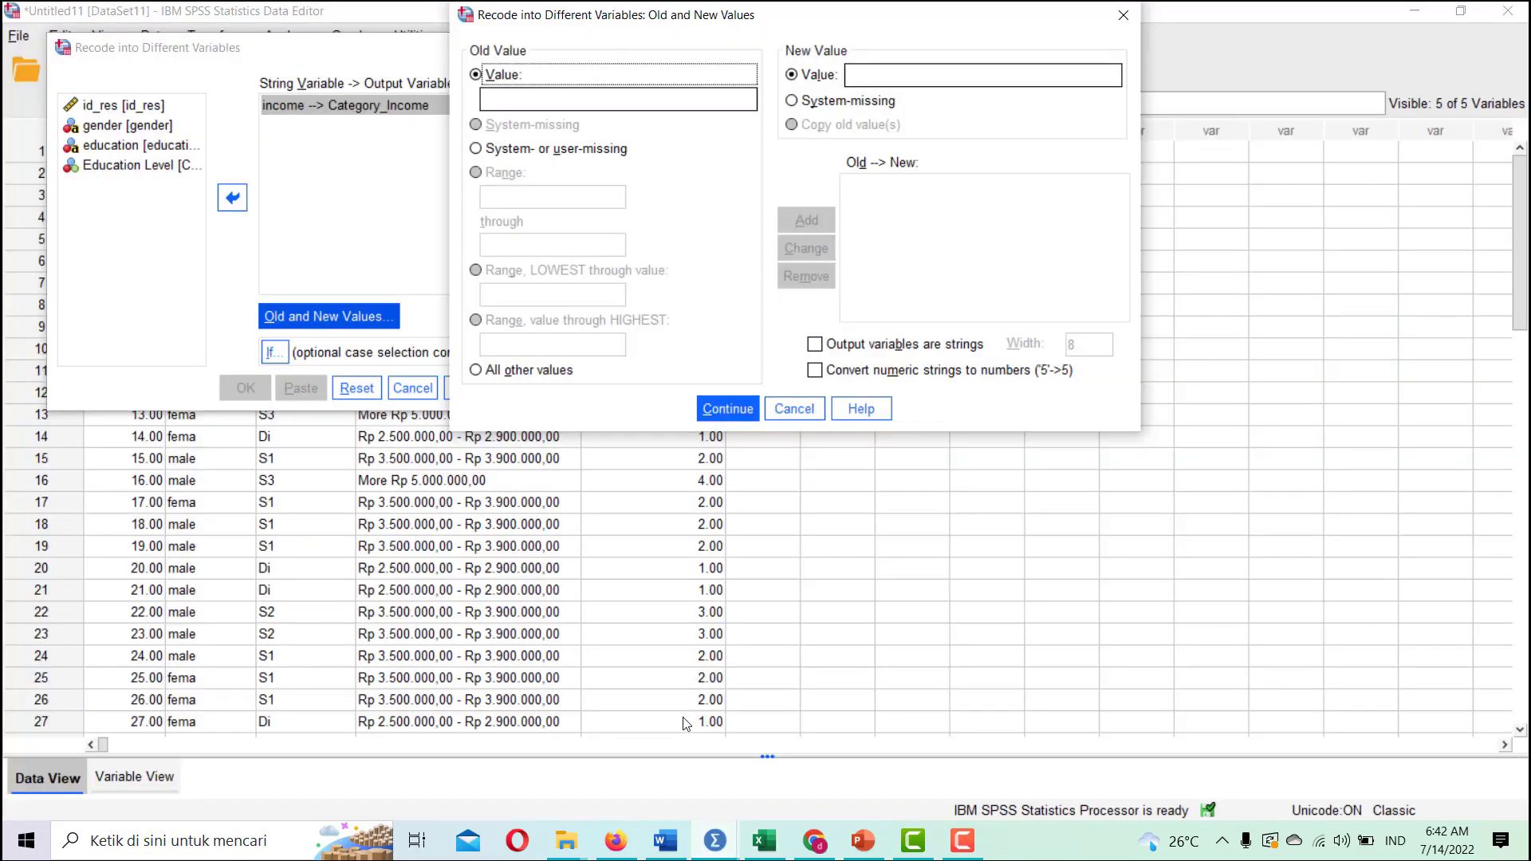
pyautogui.click(597, 102)
pyautogui.rightClick(597, 102)
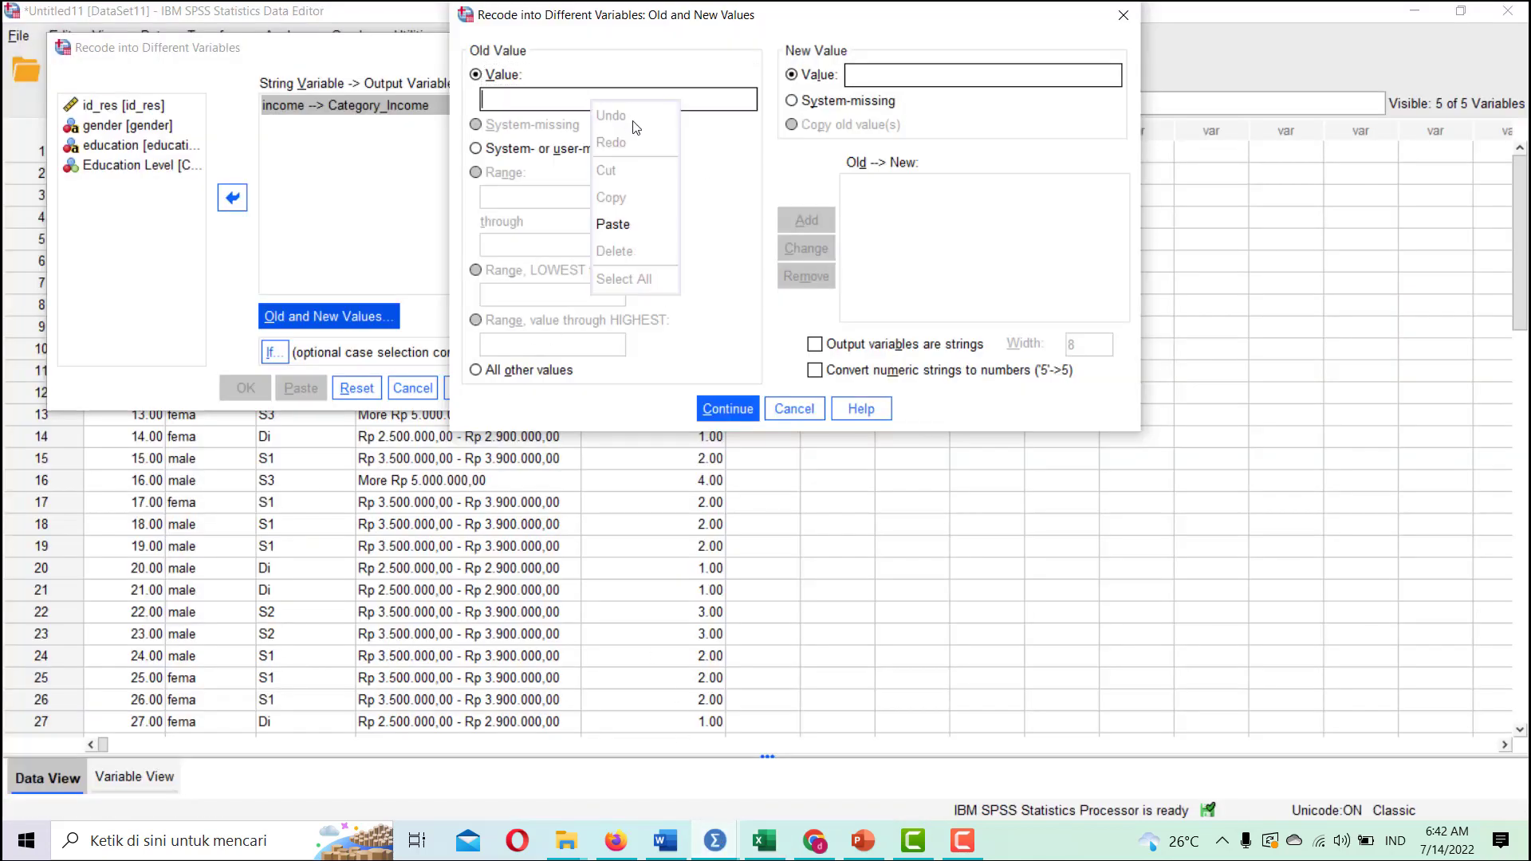
pyautogui.click(644, 225)
pyautogui.click(934, 76)
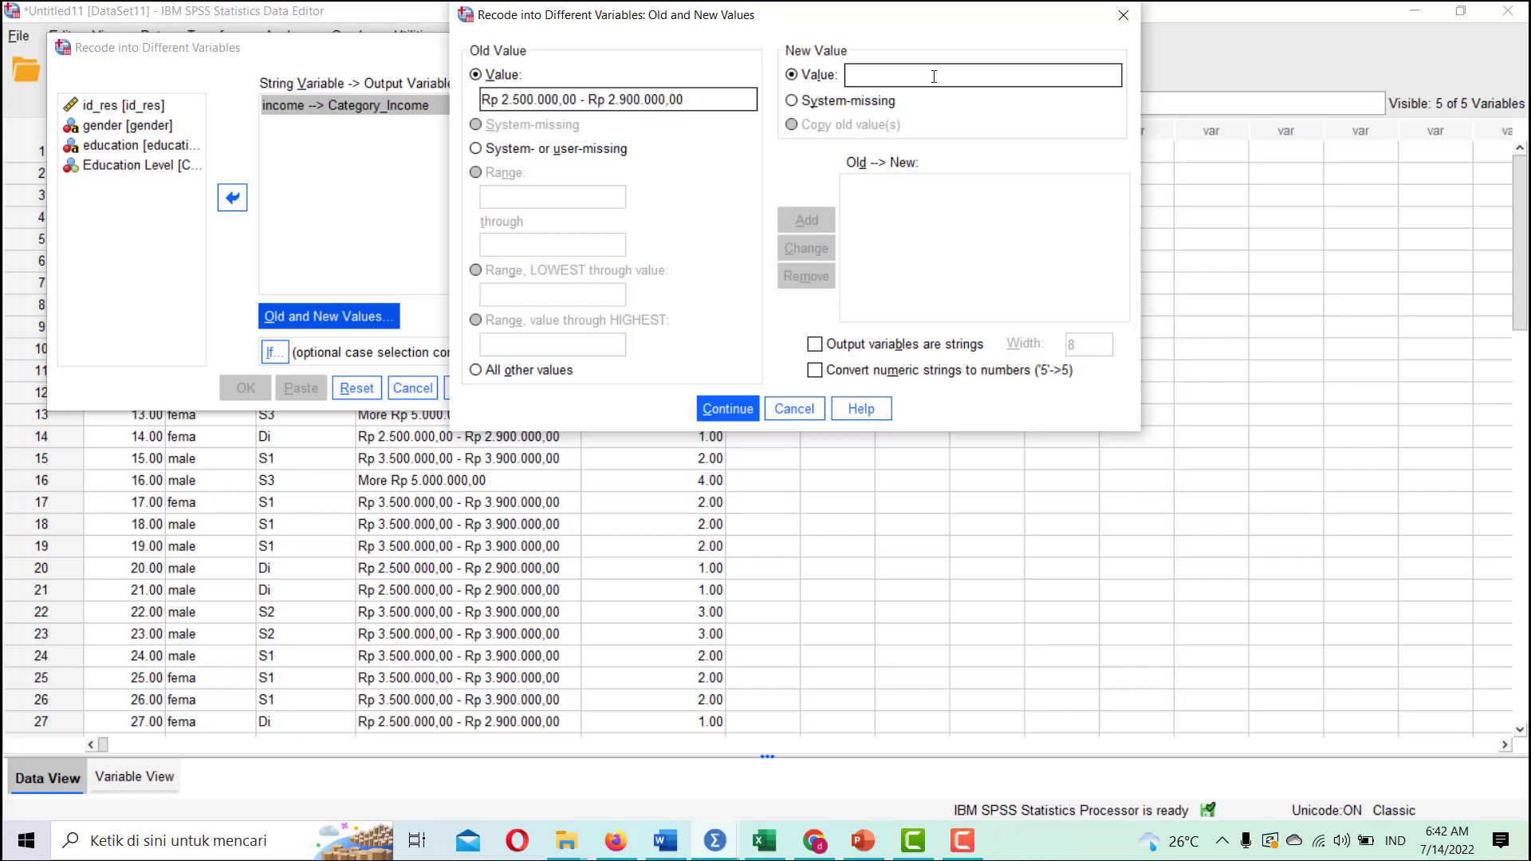
pyautogui.write('1')
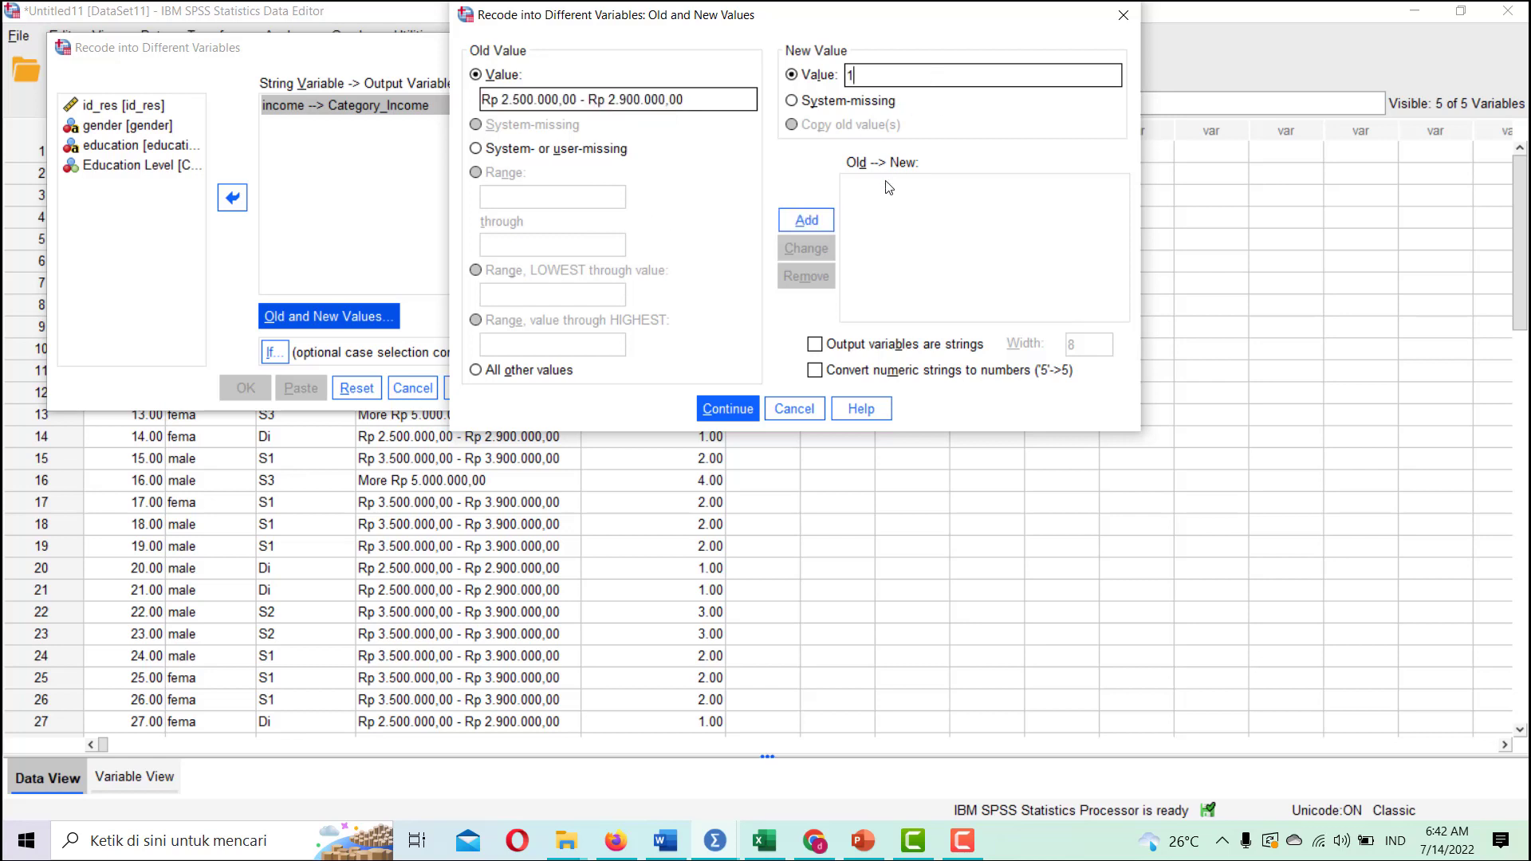
pyautogui.click(819, 220)
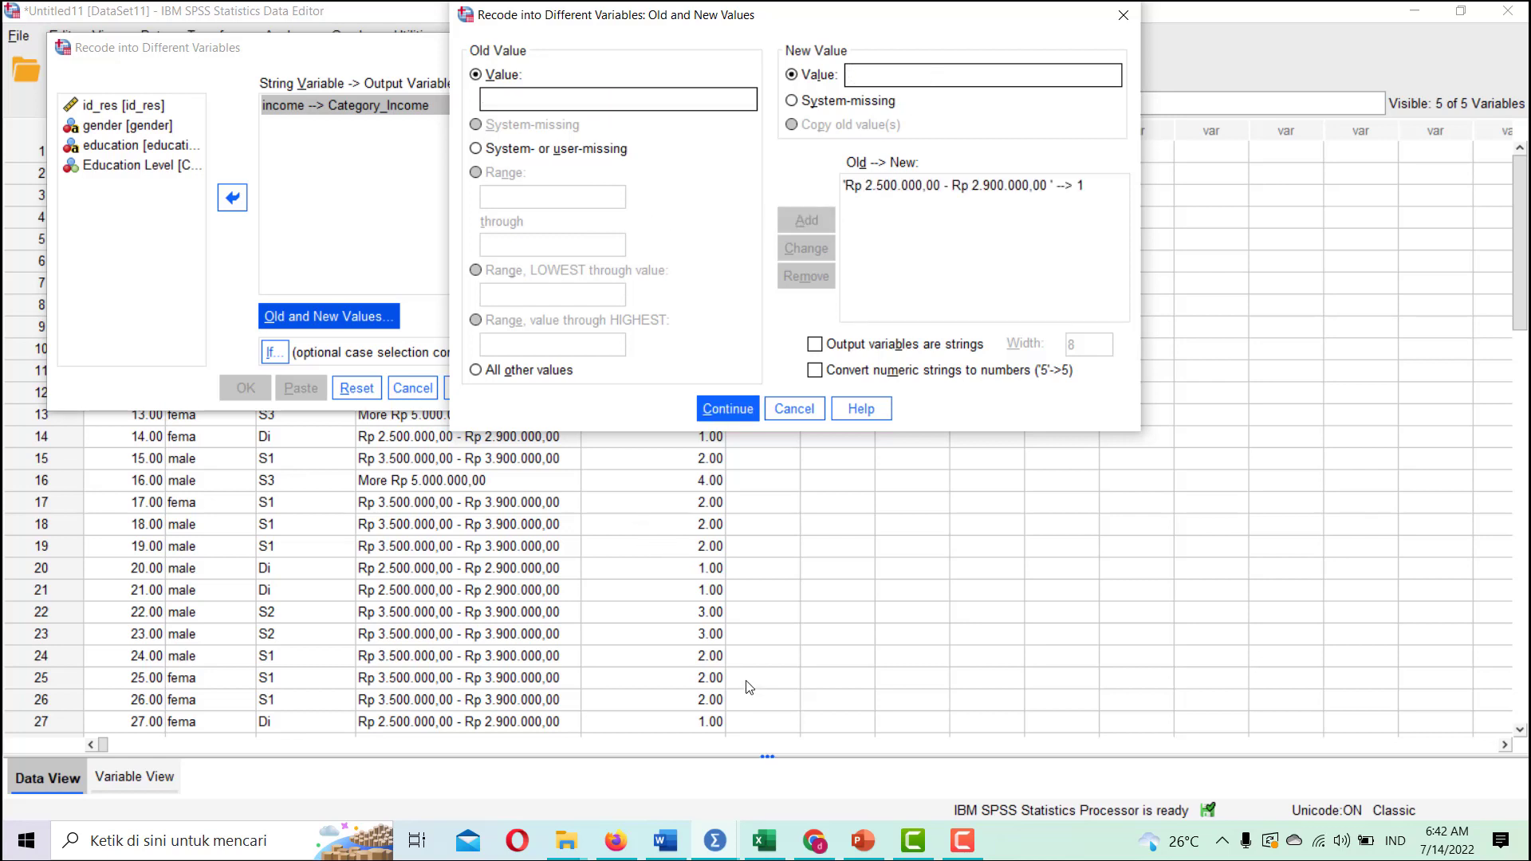
# Switch to the Excel workbook and copy the income cell Rp 3.500.000,00 - Rp 3.900.000,00
pyautogui.click(766, 840)
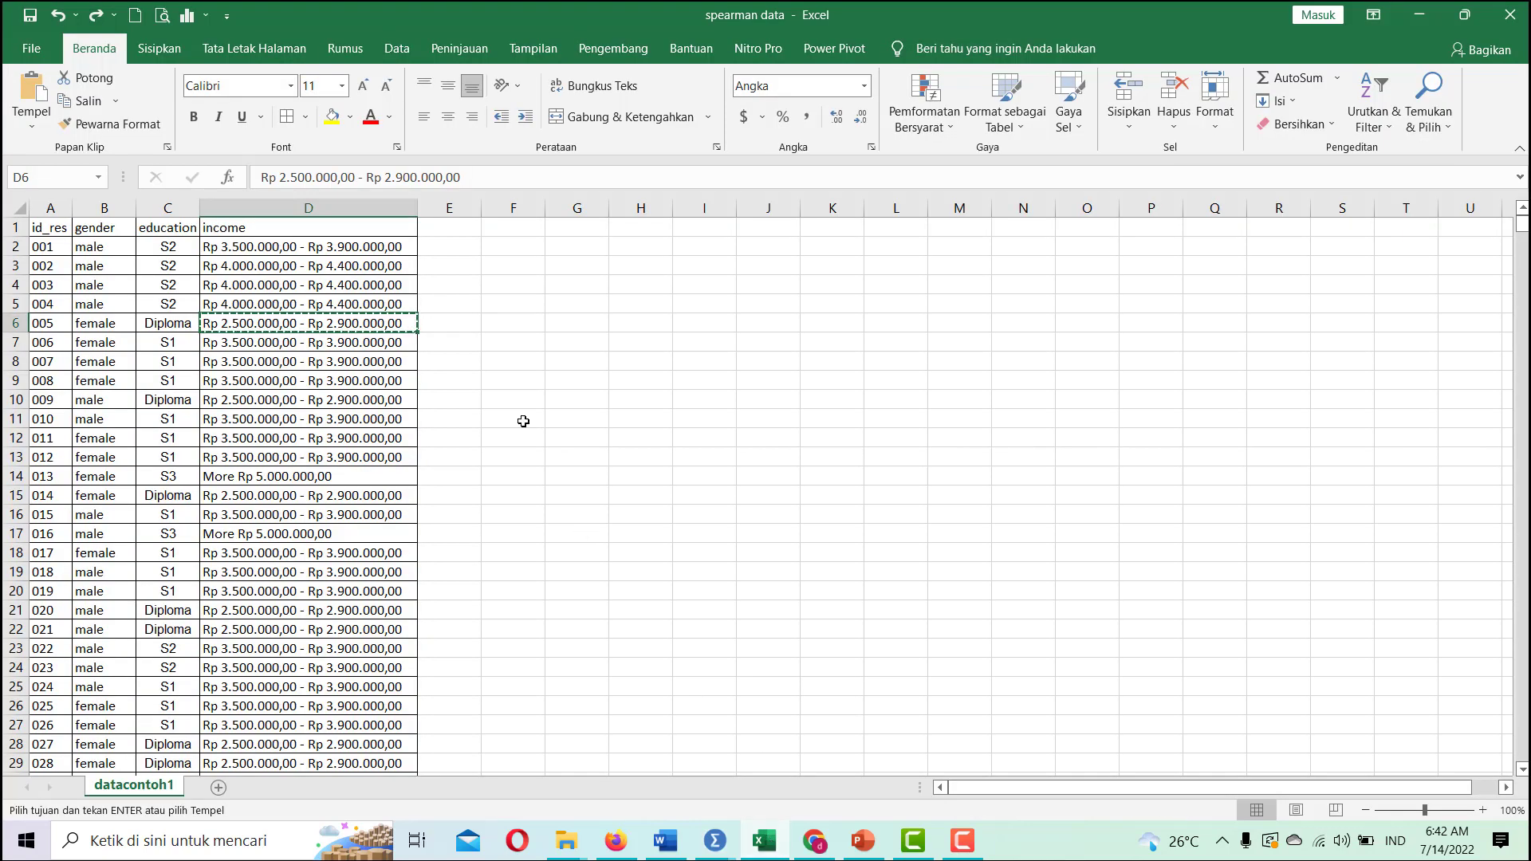
pyautogui.click(526, 346)
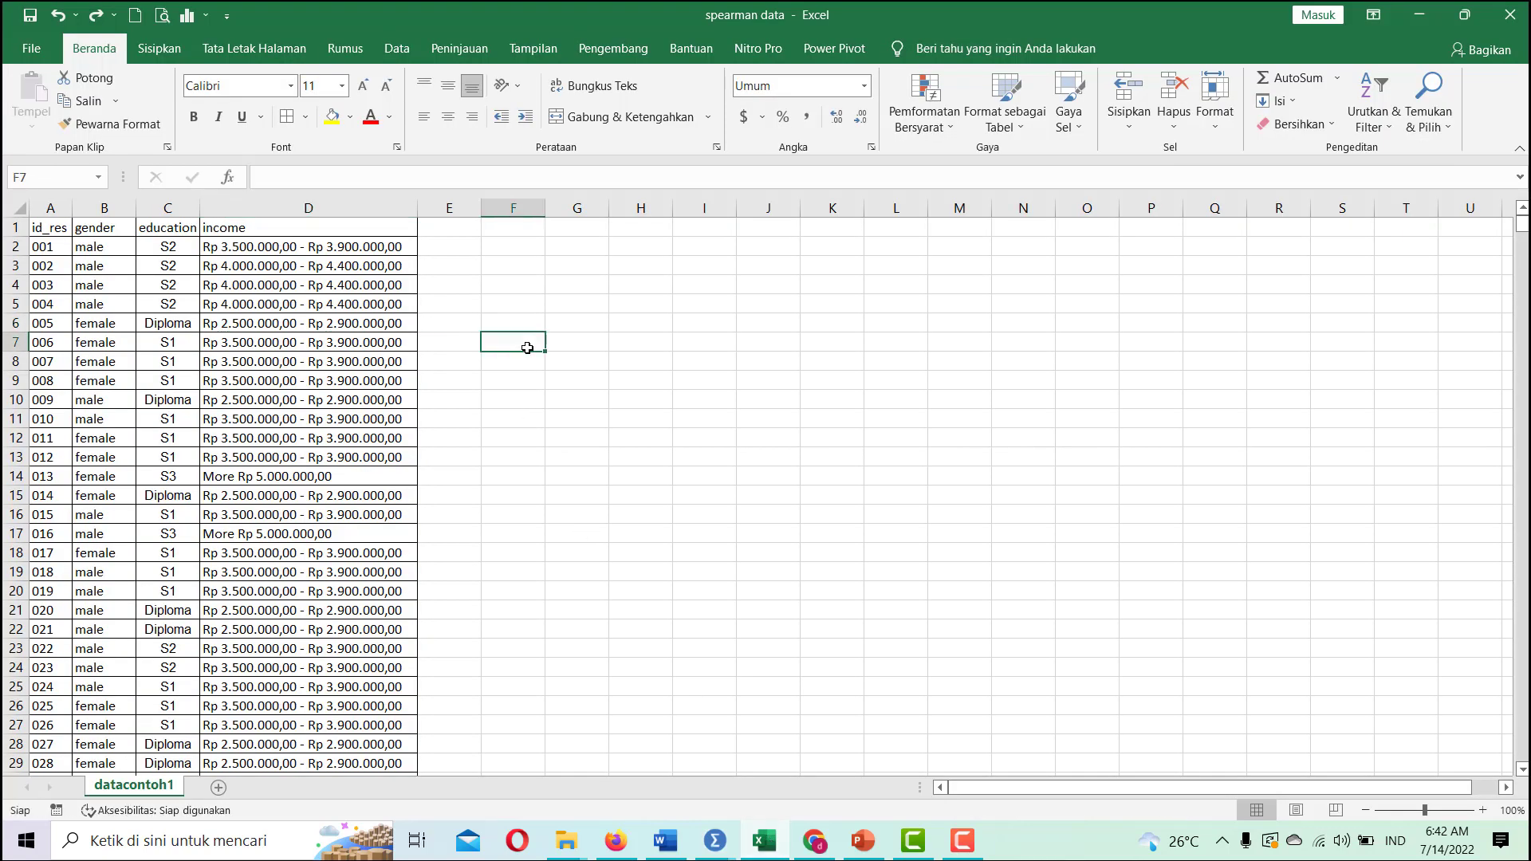
pyautogui.click(355, 249)
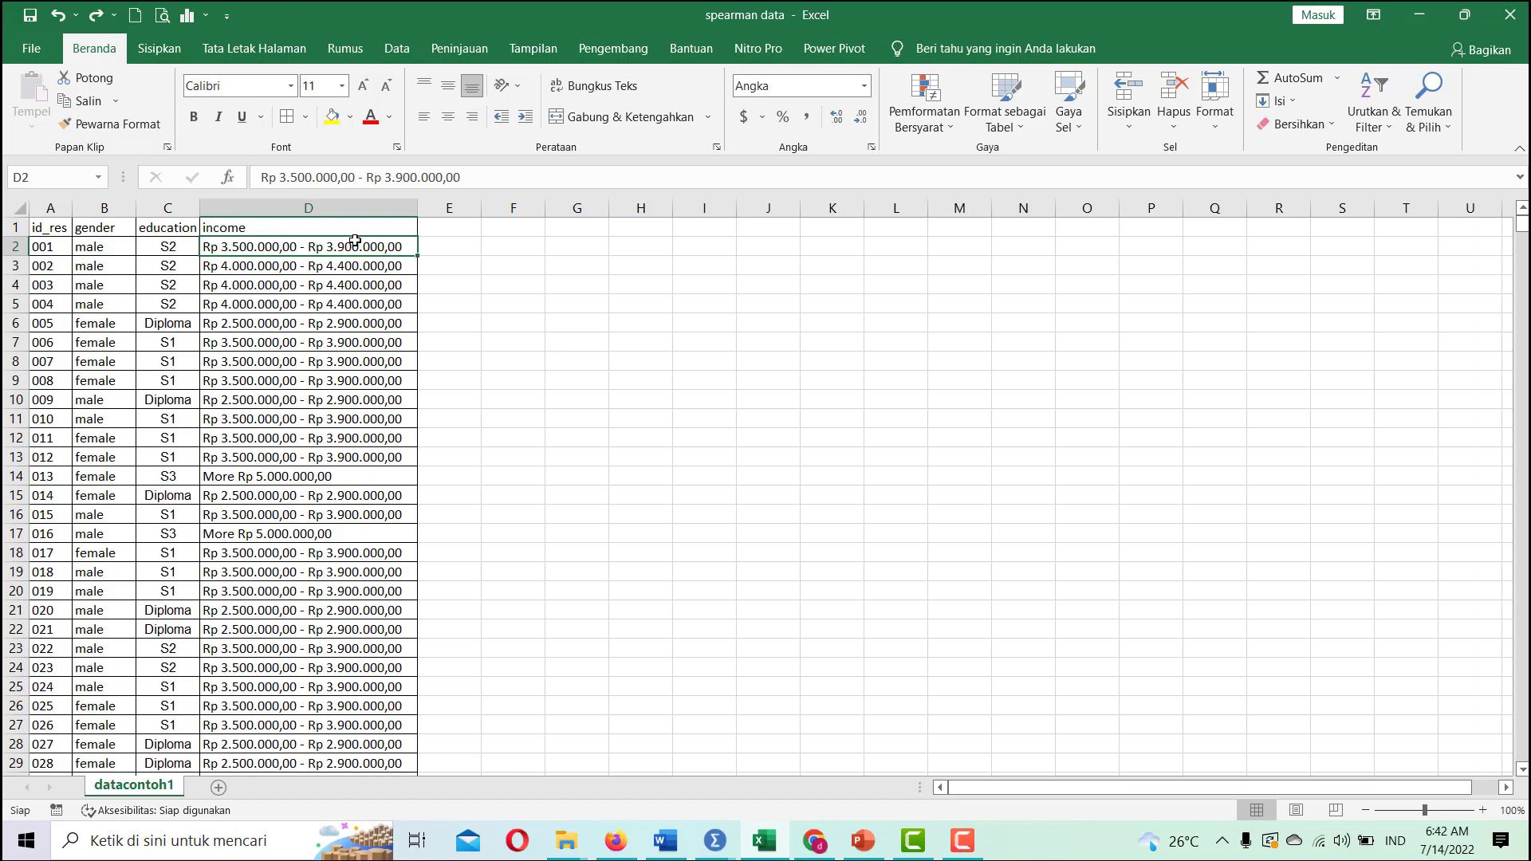
pyautogui.hotkey('ctrl', 'c')
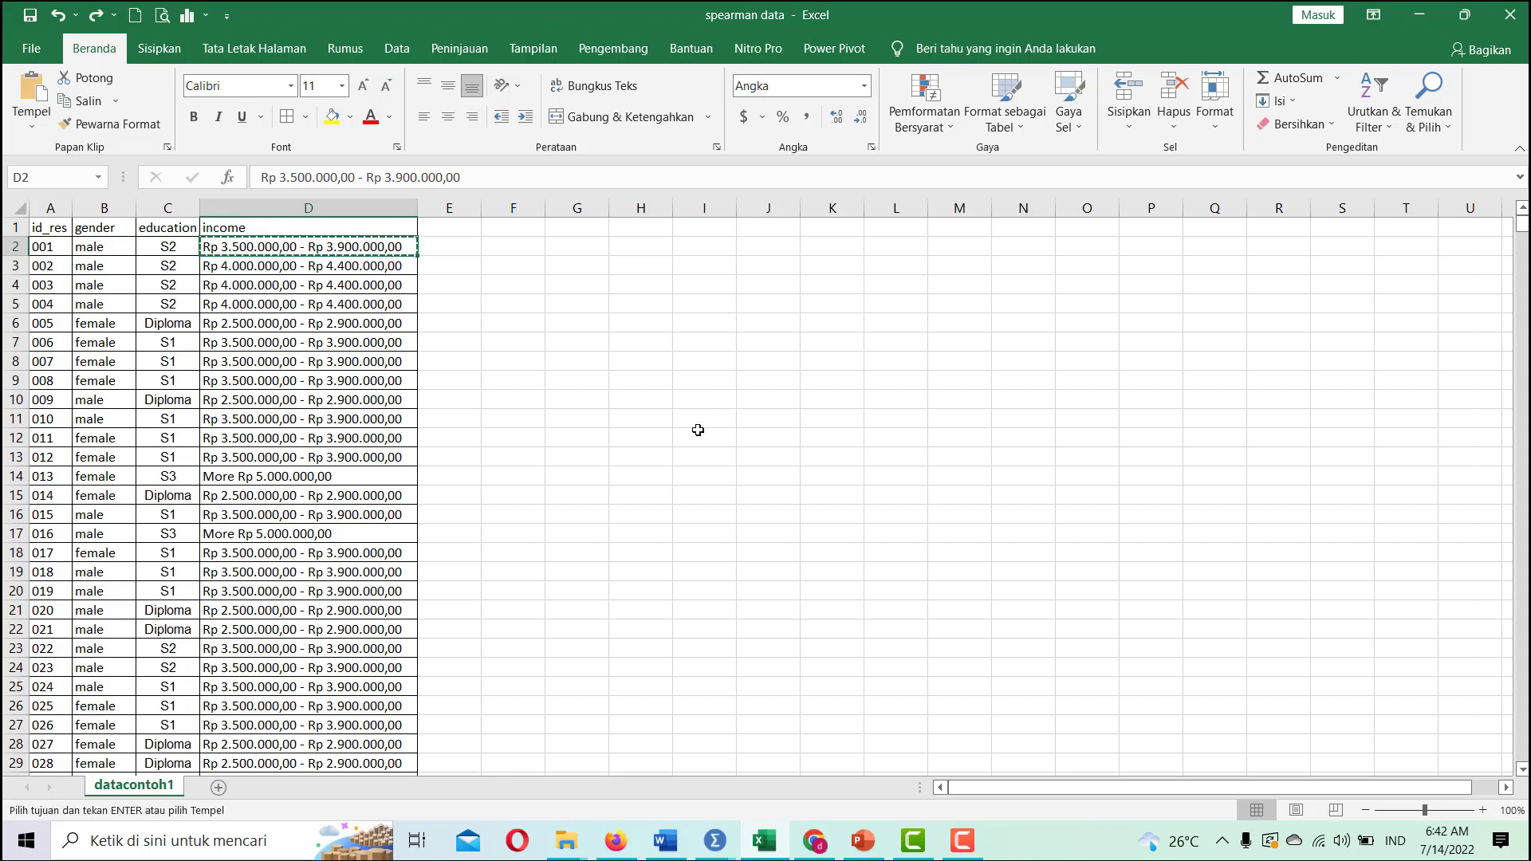
# Return to SPSS and add a rule recoding the copied range Rp 3.500.000,00 - Rp 3.900.000,00 to 2
pyautogui.click(728, 841)
pyautogui.click(636, 751)
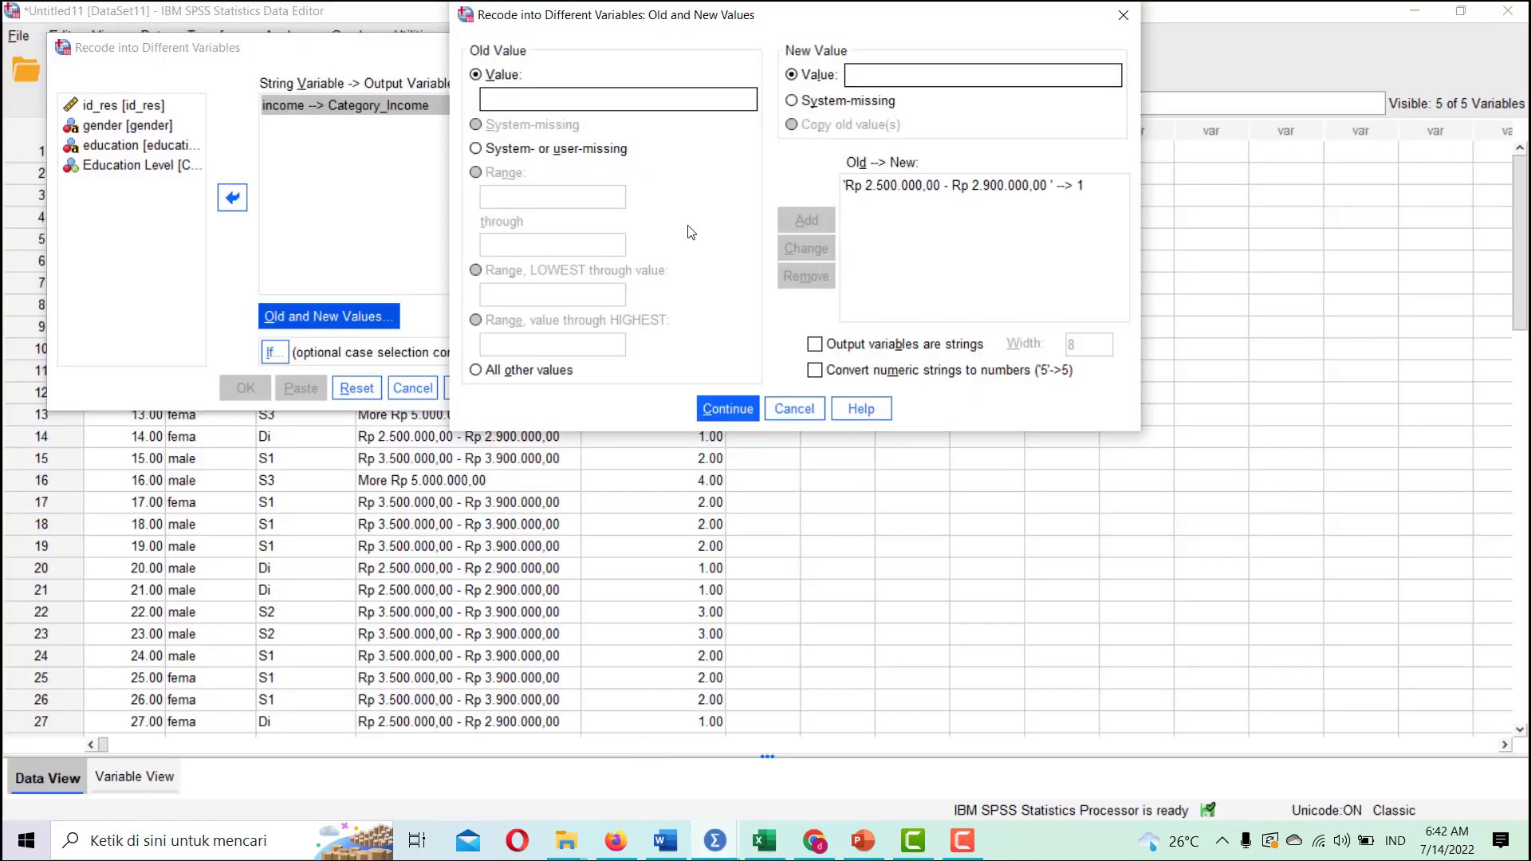
pyautogui.hotkey('ctrl', 'v')
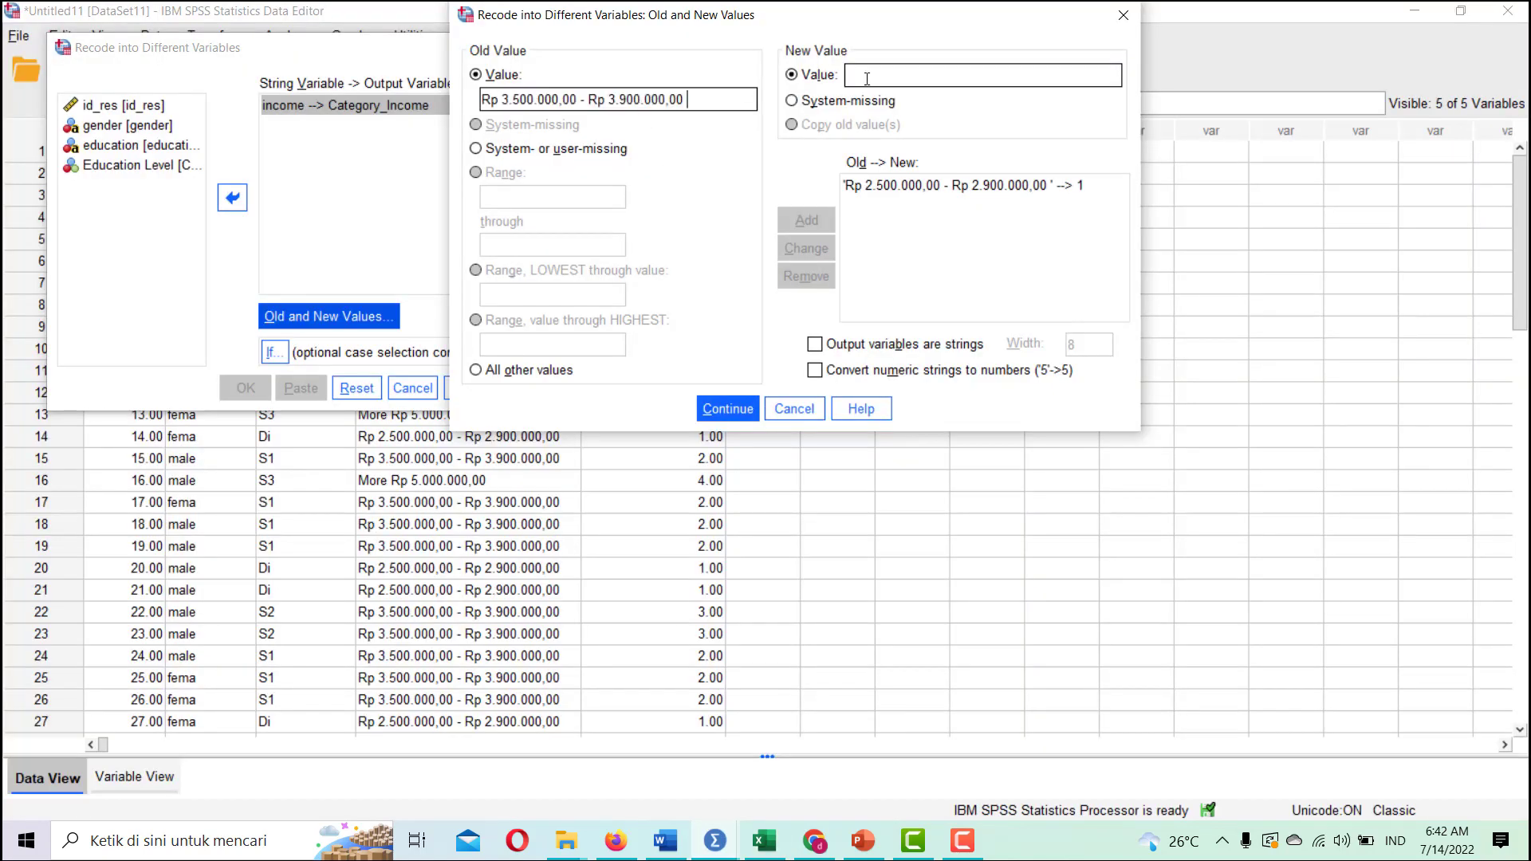
pyautogui.click(933, 82)
pyautogui.write('2')
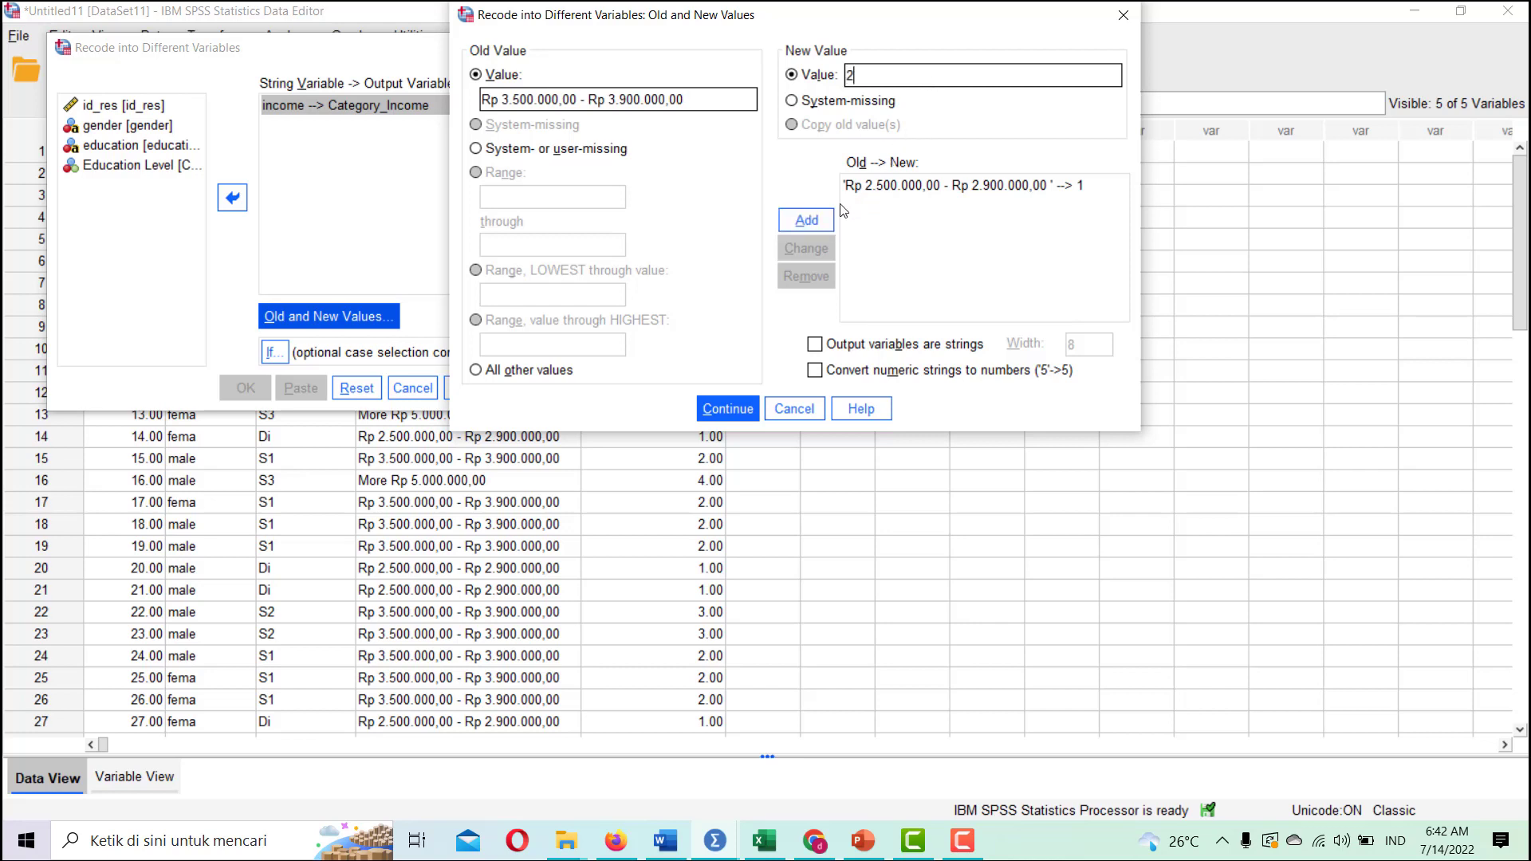
pyautogui.click(806, 219)
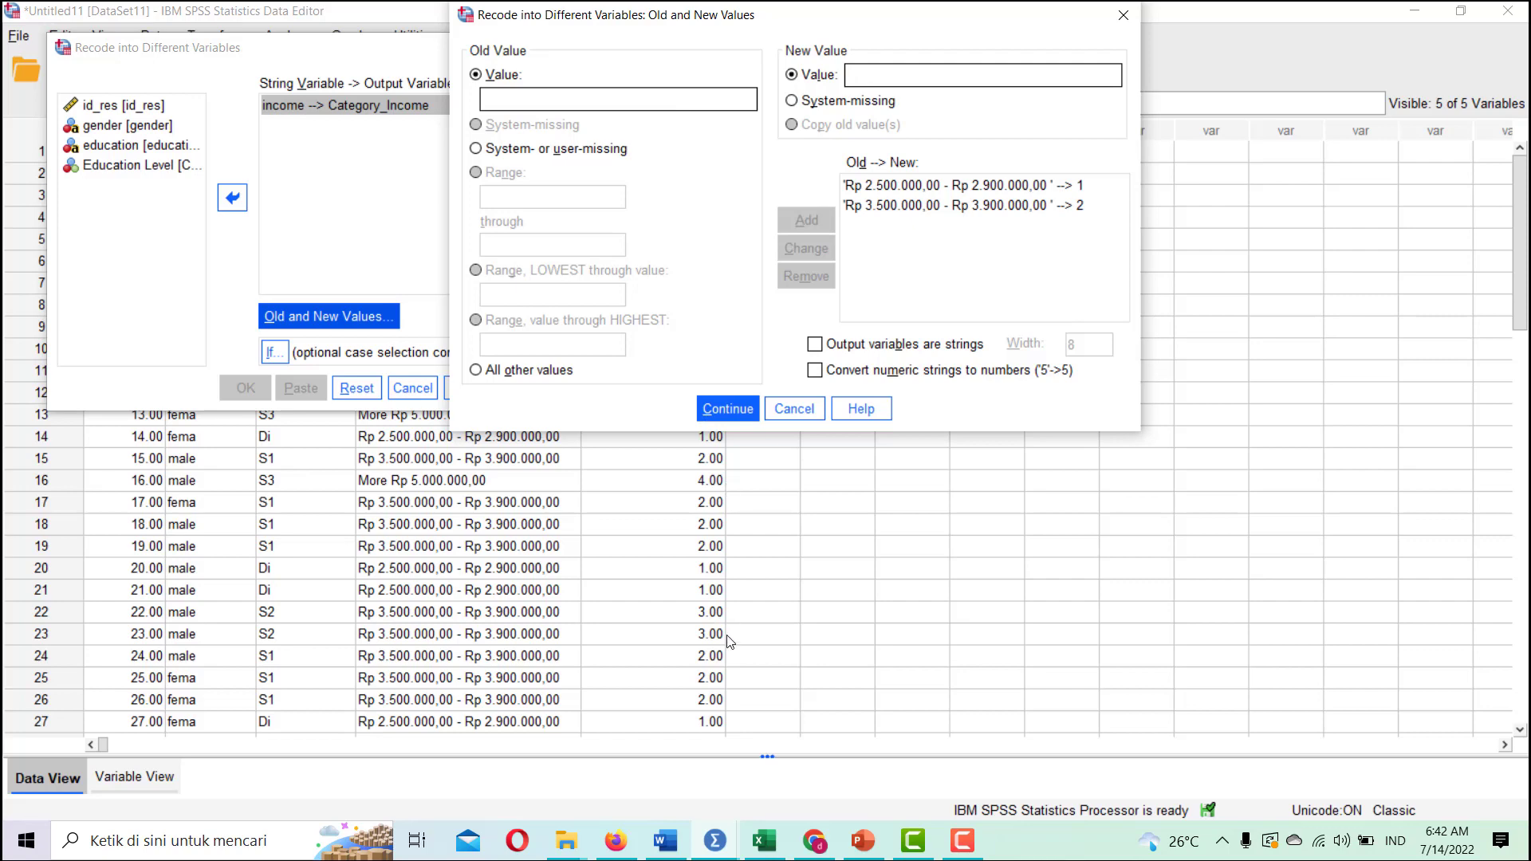
# Switch to the Excel workbook and copy the income cell Rp 4.000.000,00 - Rp 4.400.000,00
pyautogui.click(768, 841)
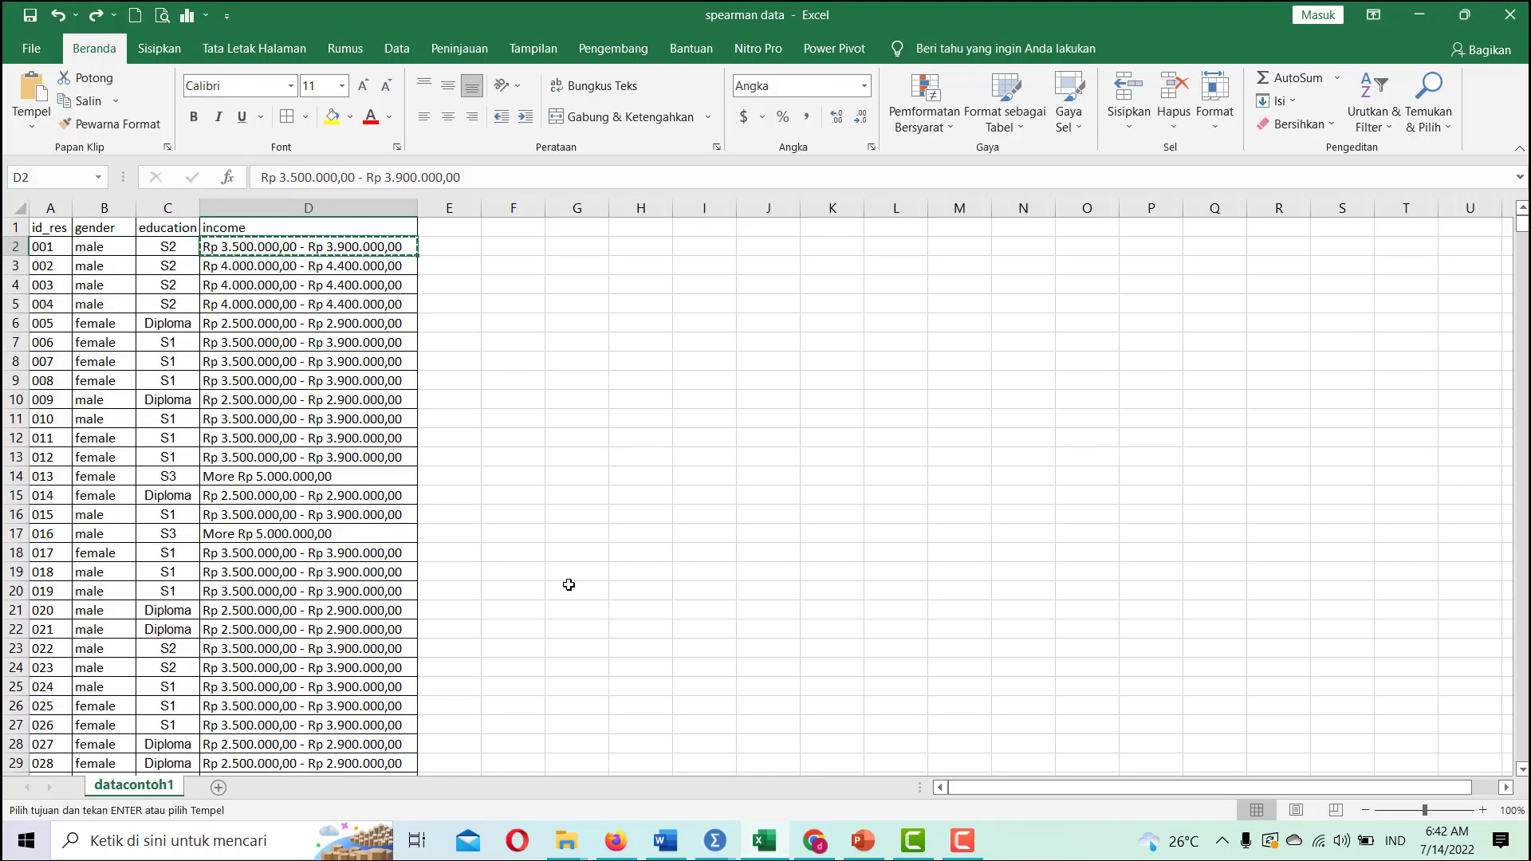
pyautogui.click(567, 456)
pyautogui.click(489, 322)
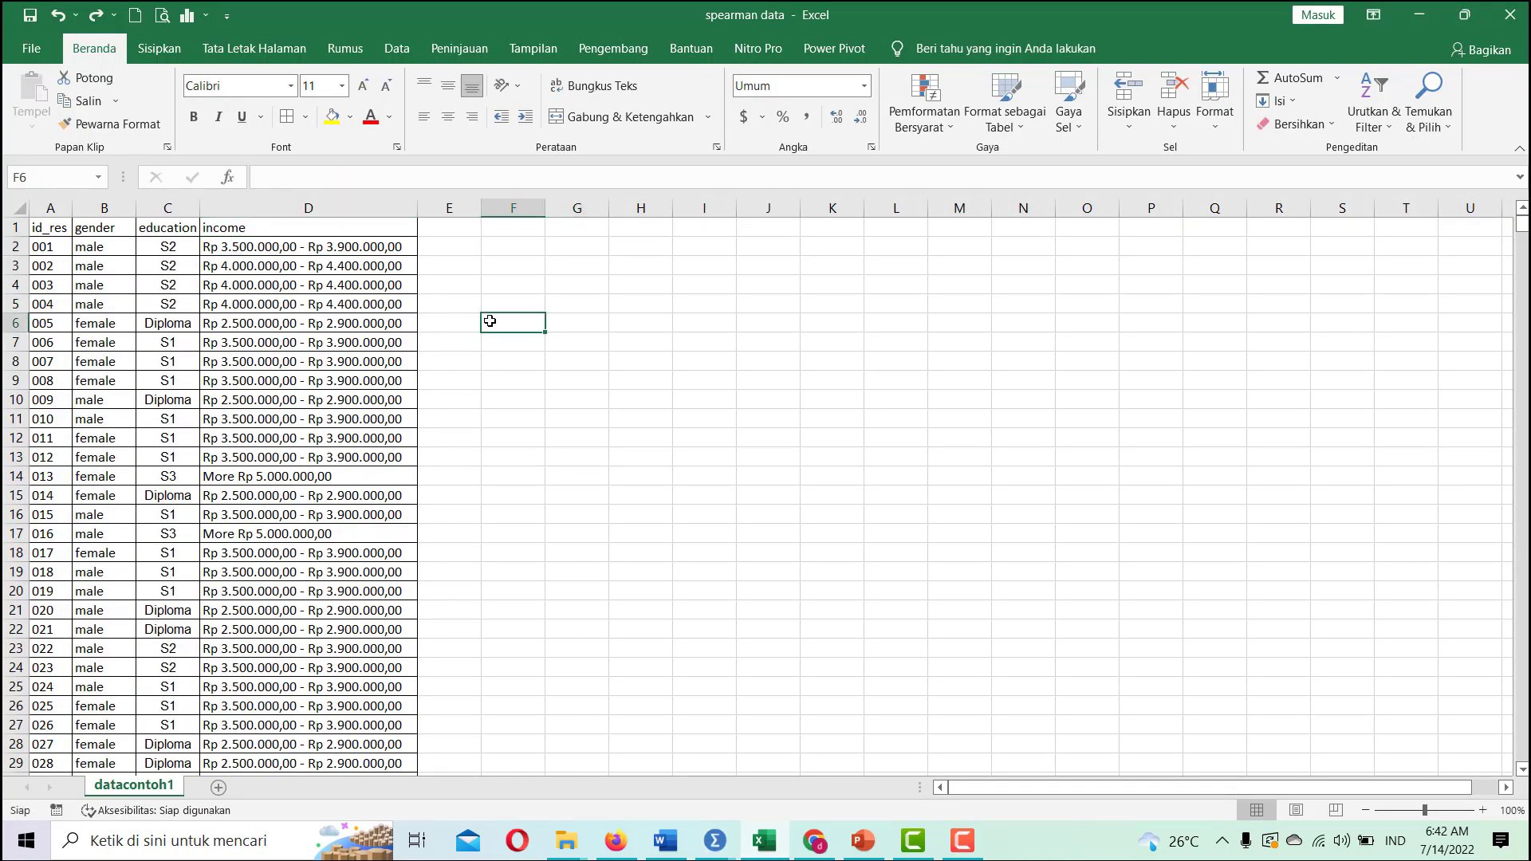
pyautogui.click(358, 266)
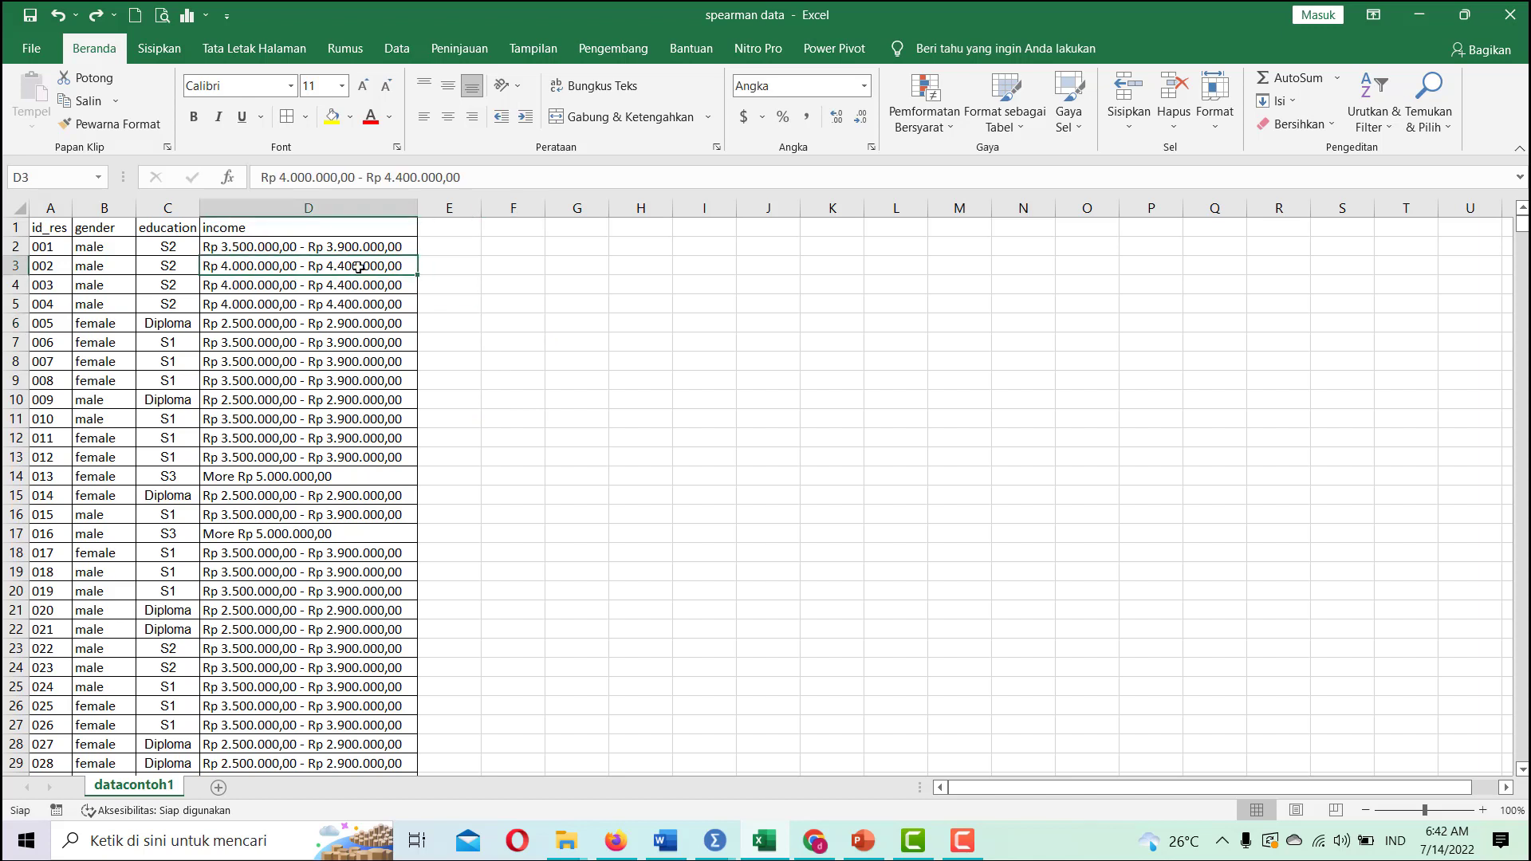
pyautogui.click(90, 102)
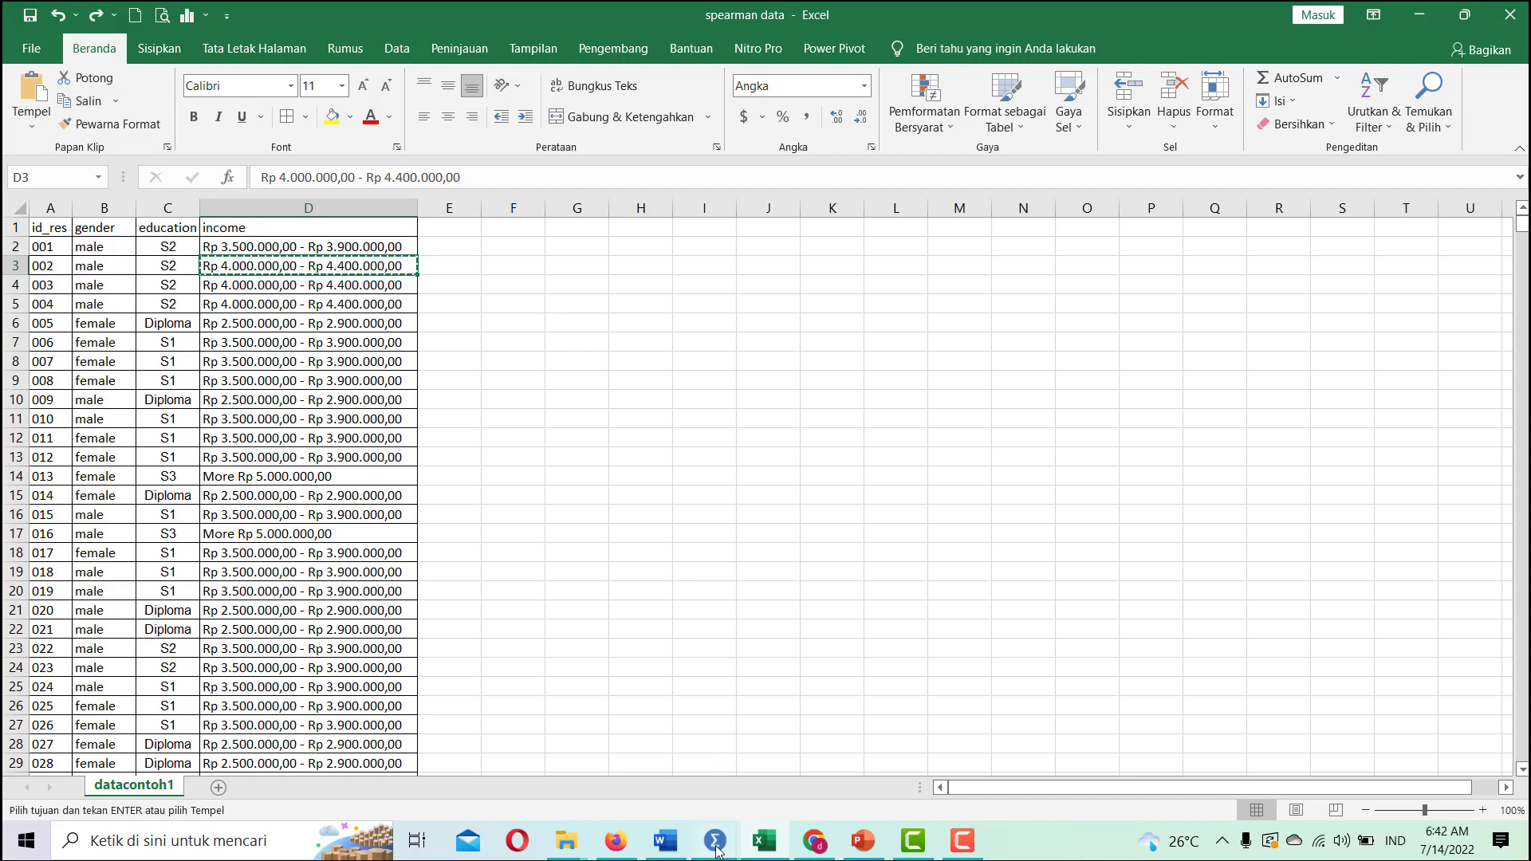
# Return to SPSS and add a rule recoding the copied range Rp 4.000.000,00 - Rp 4.400.000,00 to 3
pyautogui.moveTo(715, 840)
pyautogui.click(646, 725)
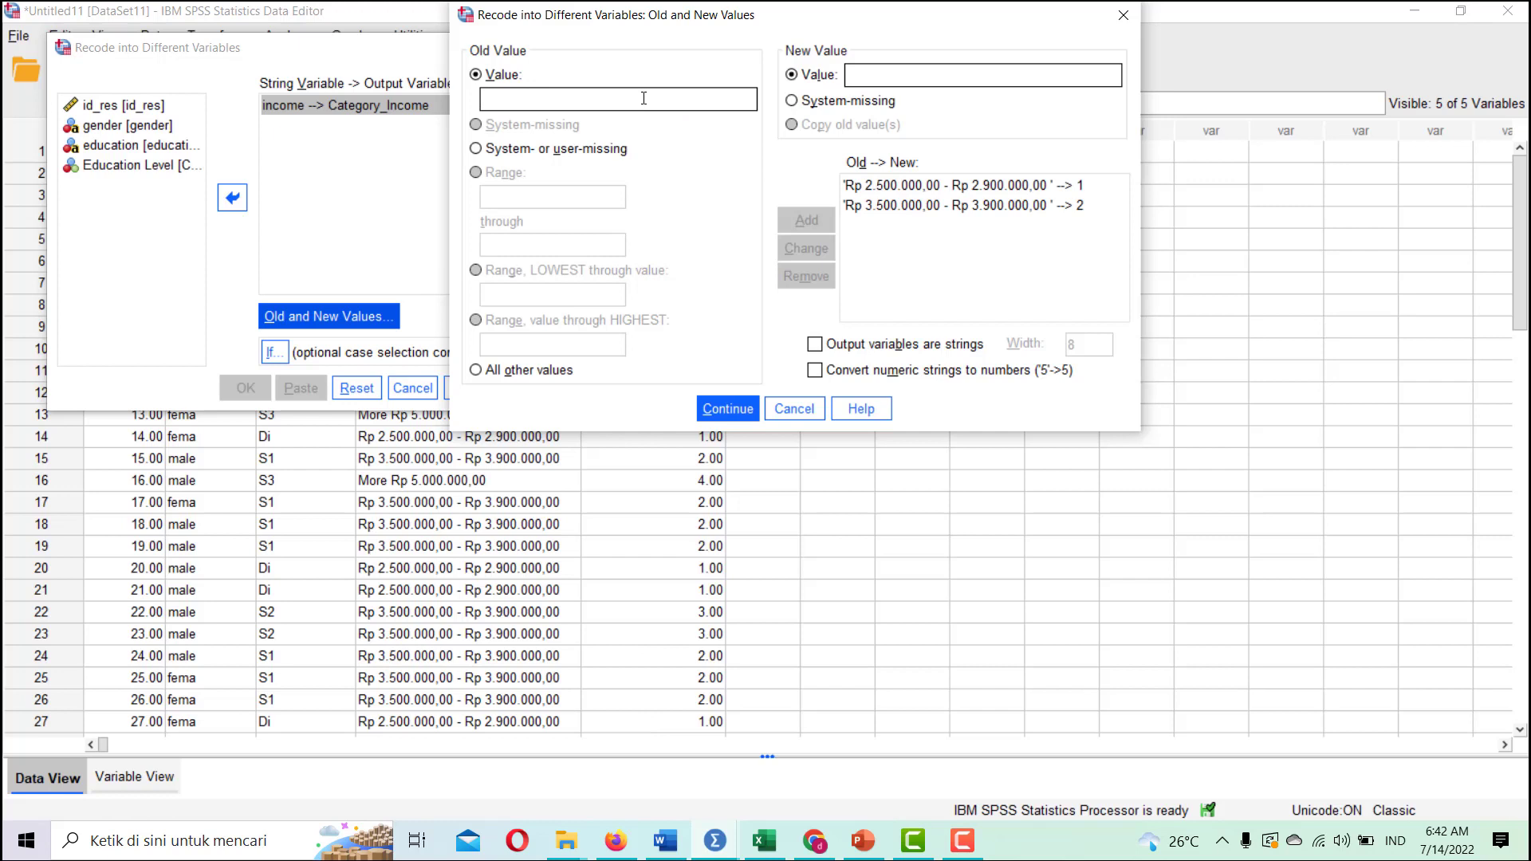
pyautogui.hotkey('ctrl', 'v')
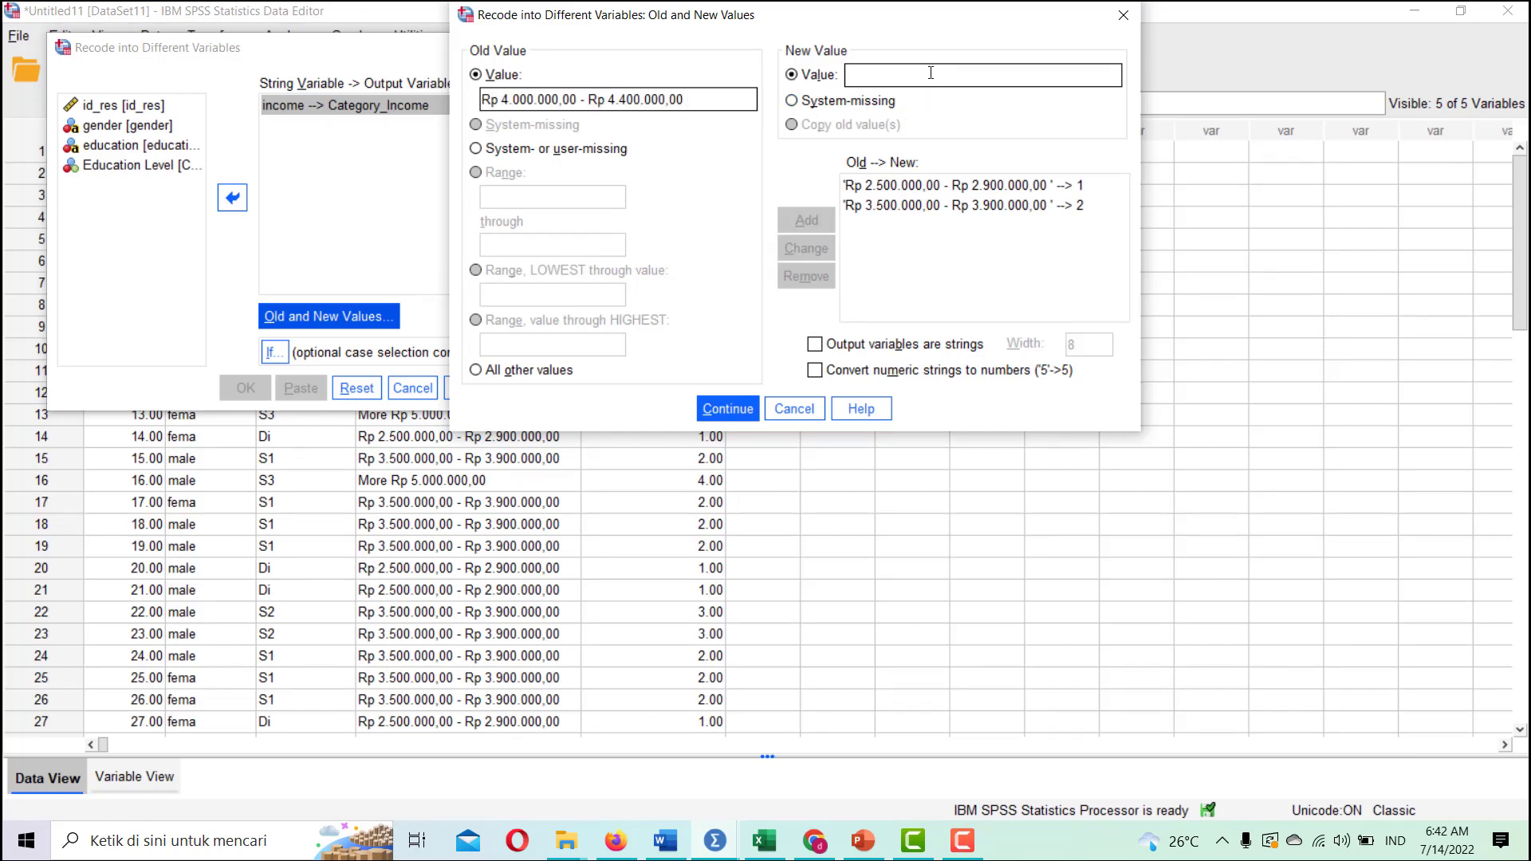
pyautogui.write('3')
pyautogui.click(830, 222)
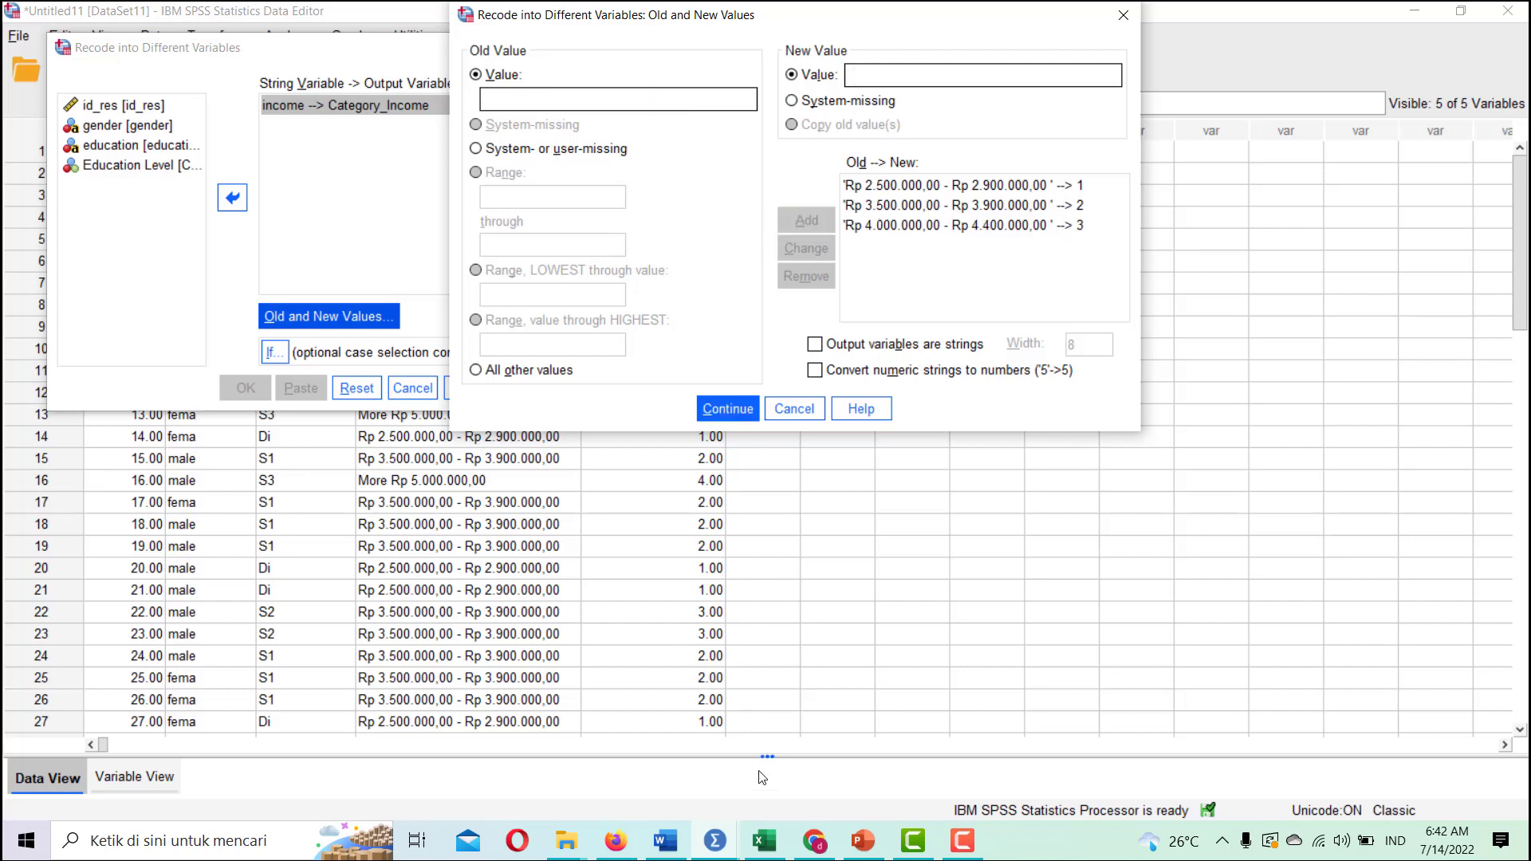
# Switch to the Excel workbook and copy the income cell More Rp 5.000.000,00
pyautogui.click(763, 843)
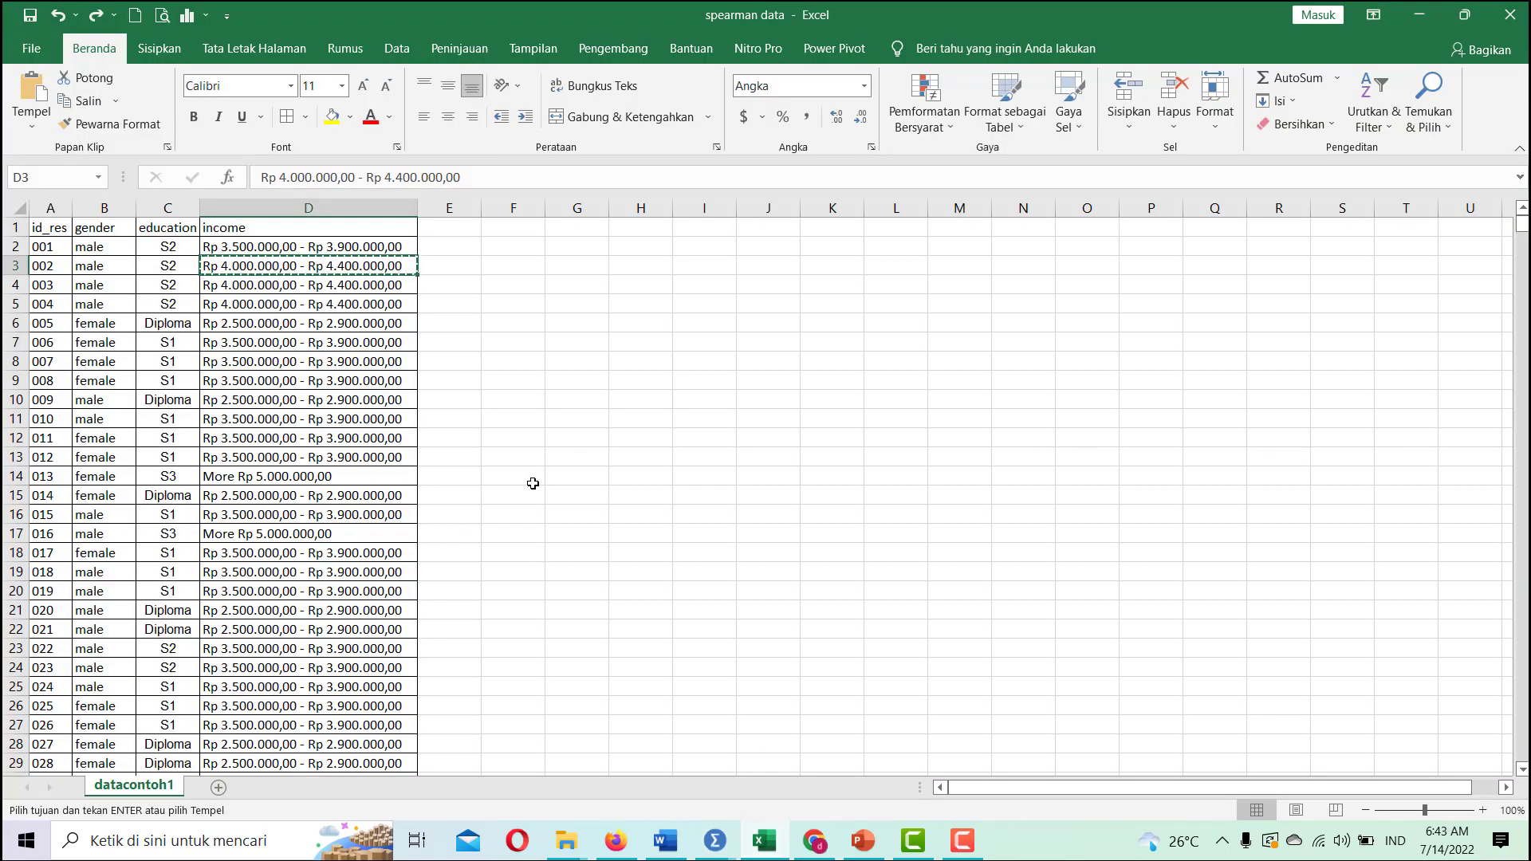
pyautogui.click(518, 378)
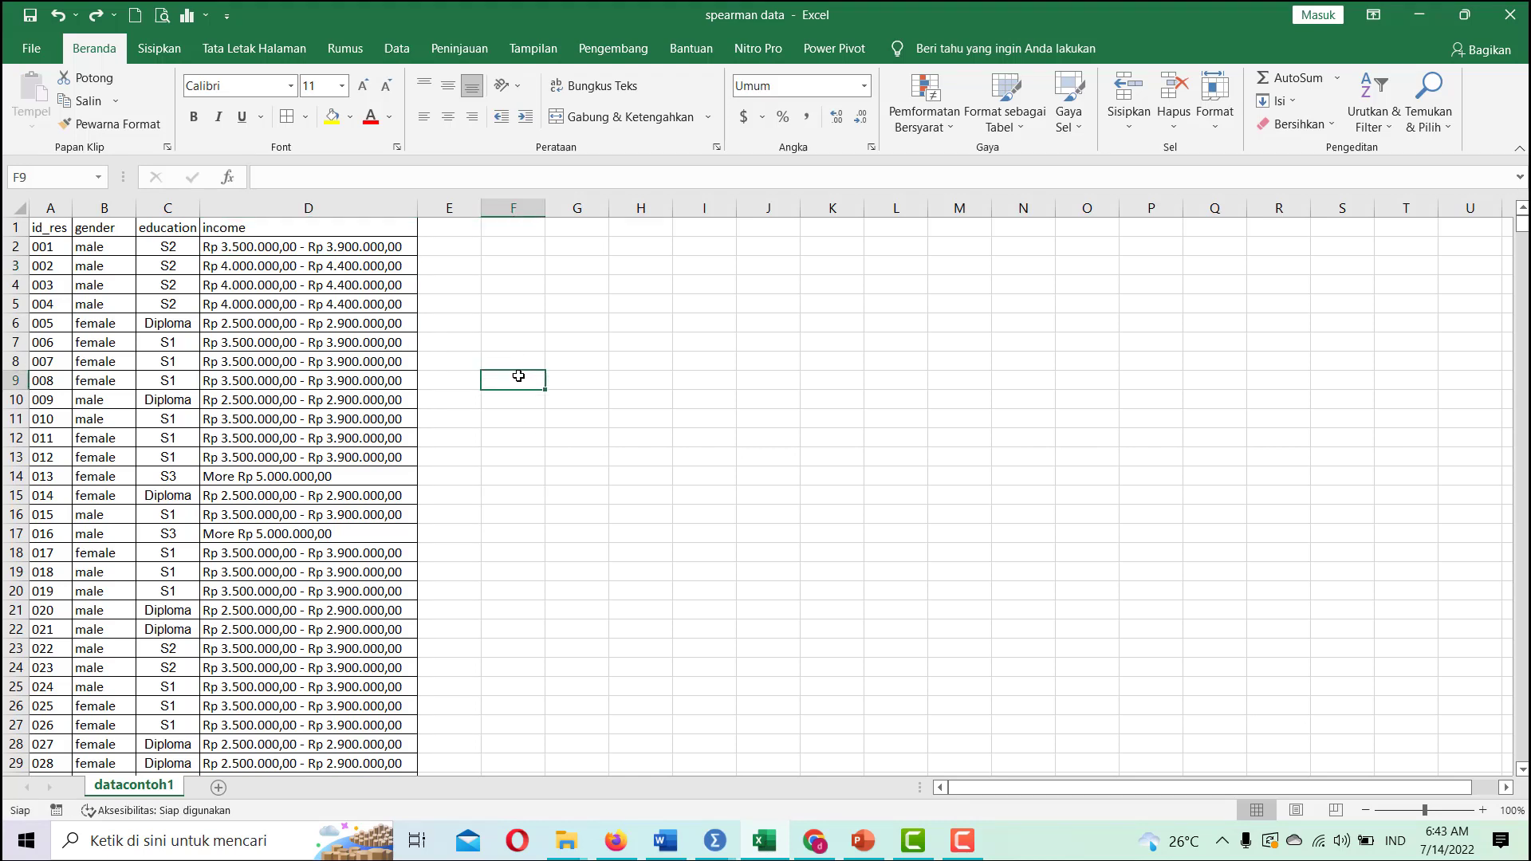
pyautogui.click(346, 479)
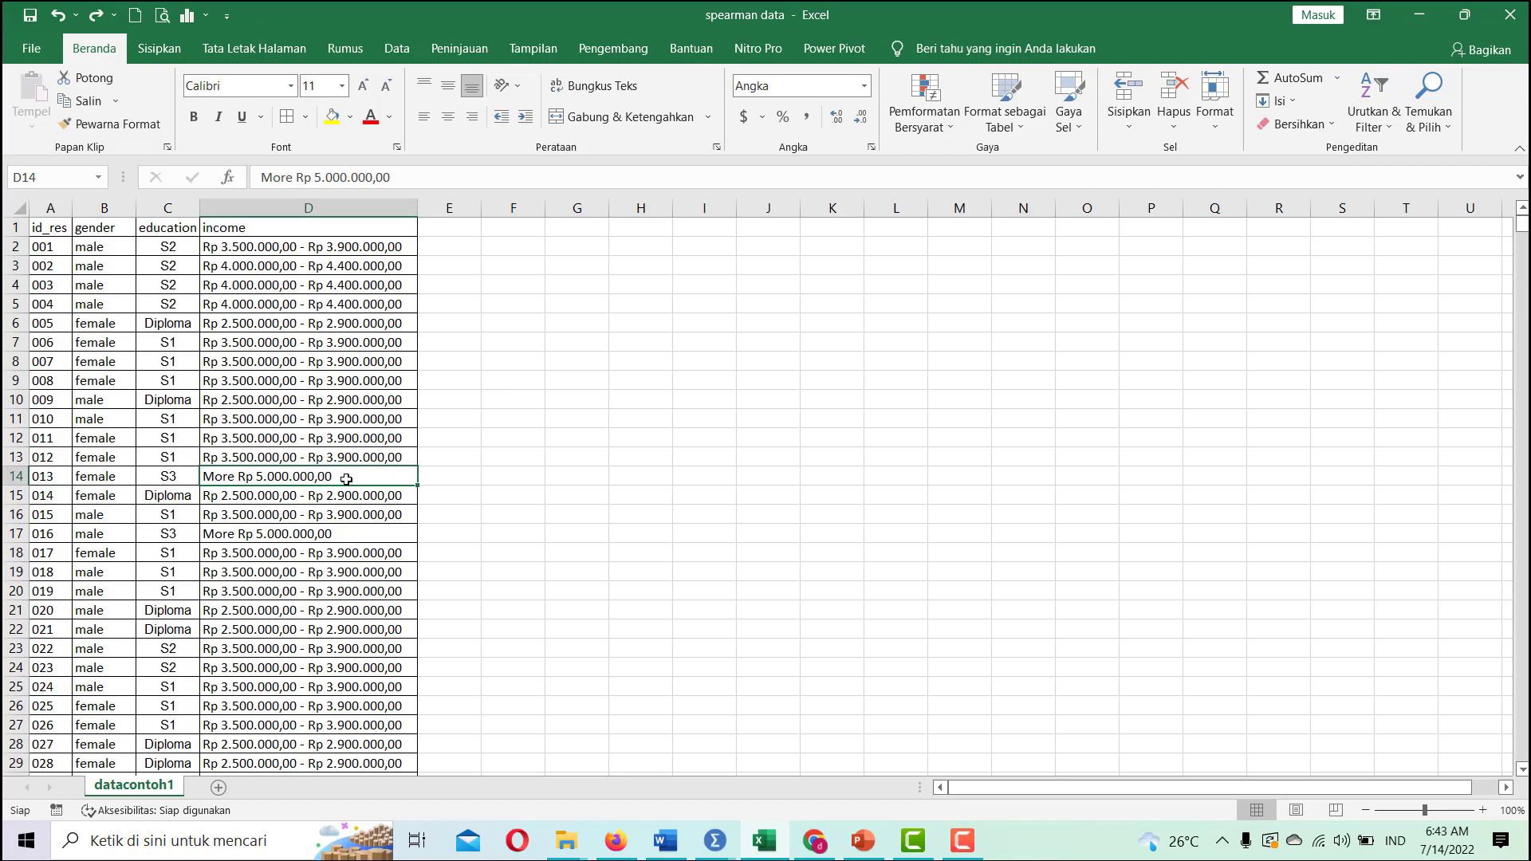
pyautogui.hotkey('ctrl', 'c')
# Return to SPSS and add a rule recoding the copied value More Rp 5.000.000,00 to 4
pyautogui.moveTo(716, 837)
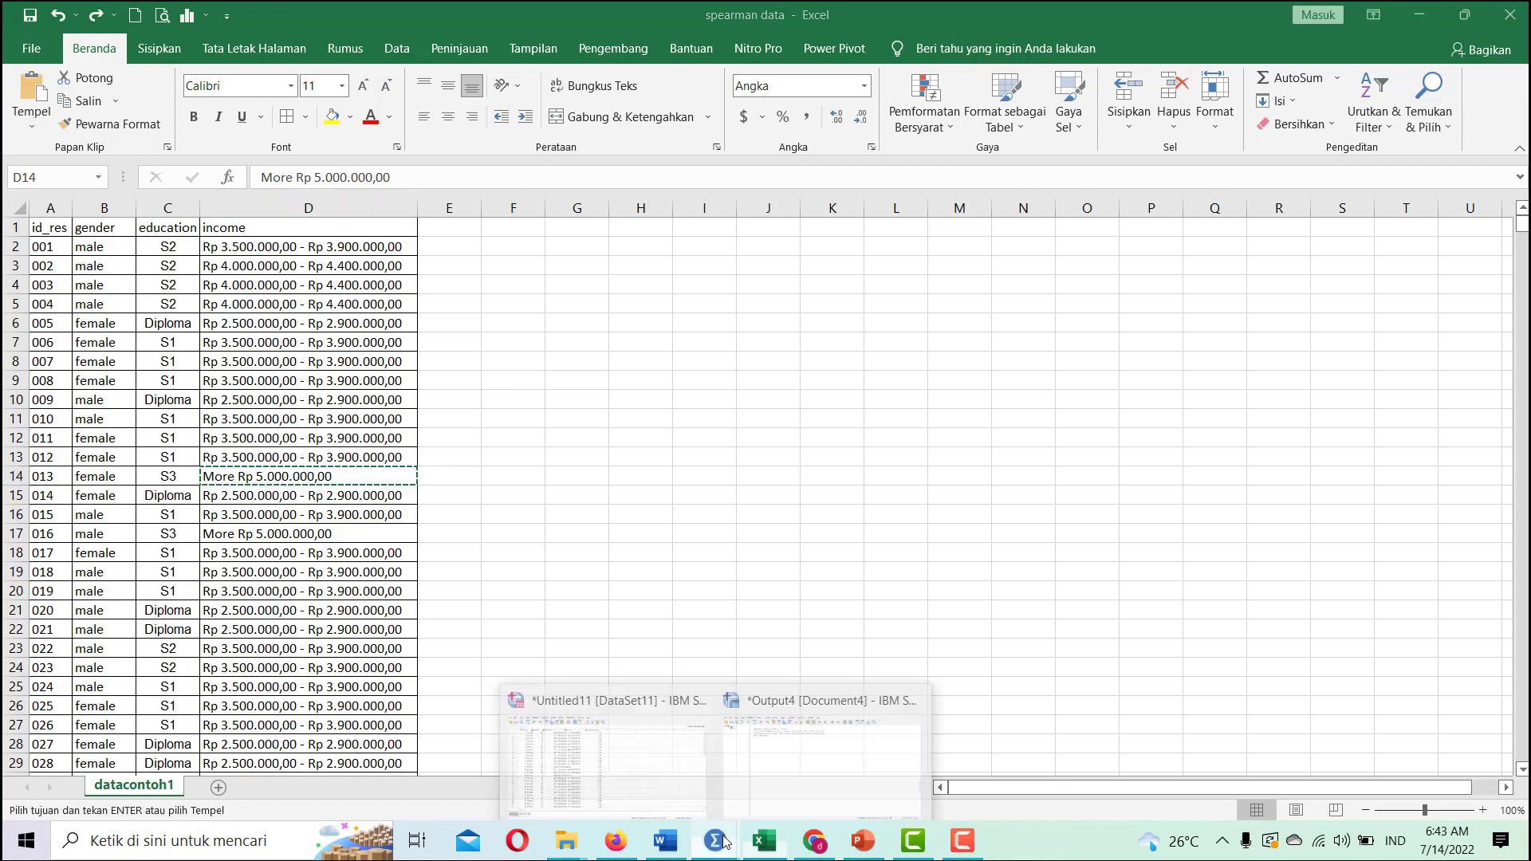
pyautogui.click(693, 773)
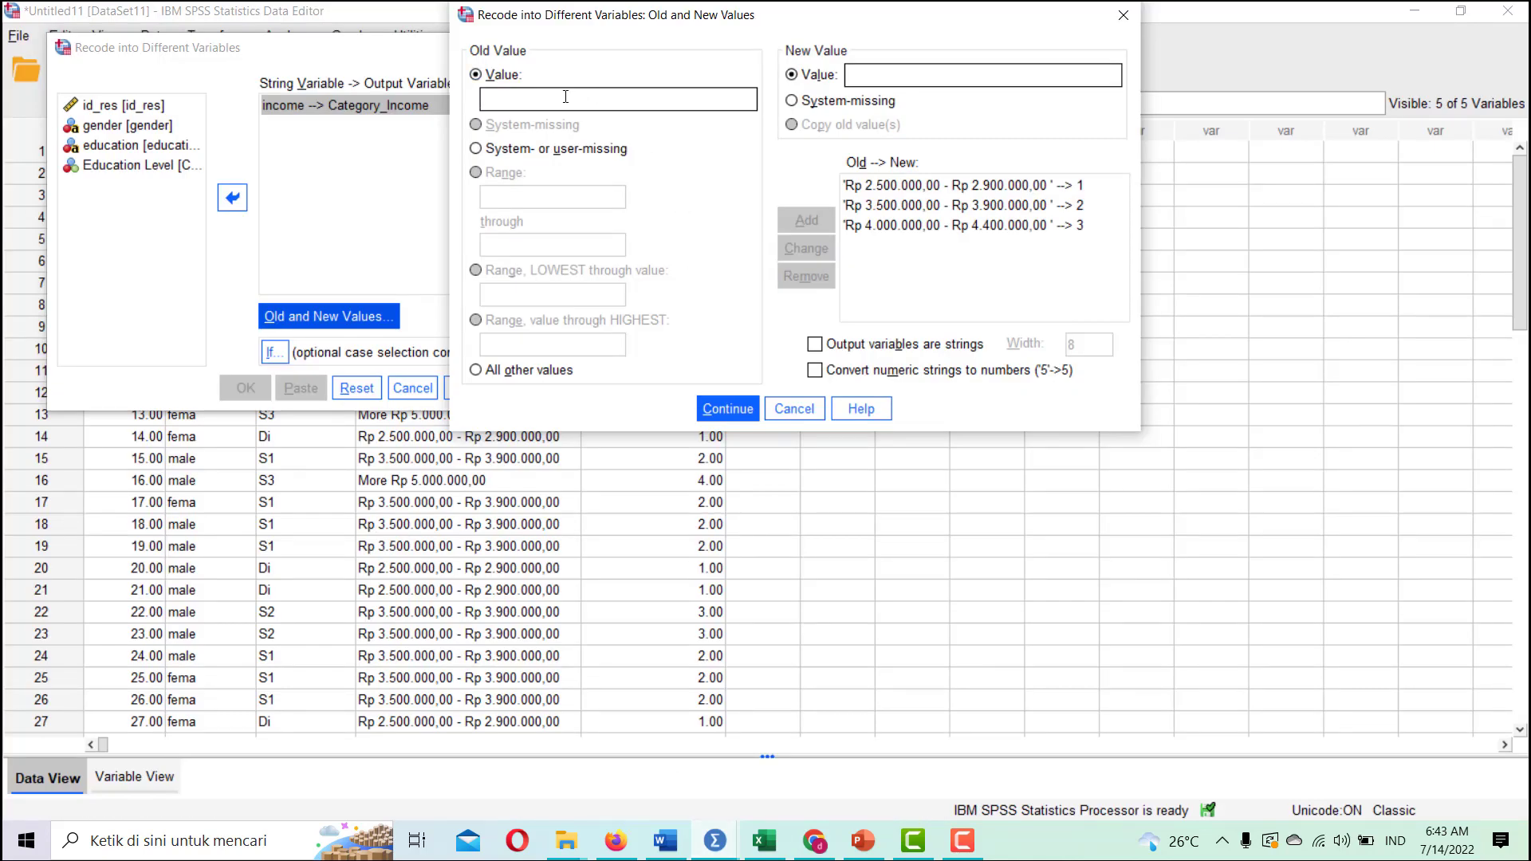
pyautogui.click(566, 97)
pyautogui.hotkey('ctrl', 'v')
pyautogui.click(906, 77)
pyautogui.write('4')
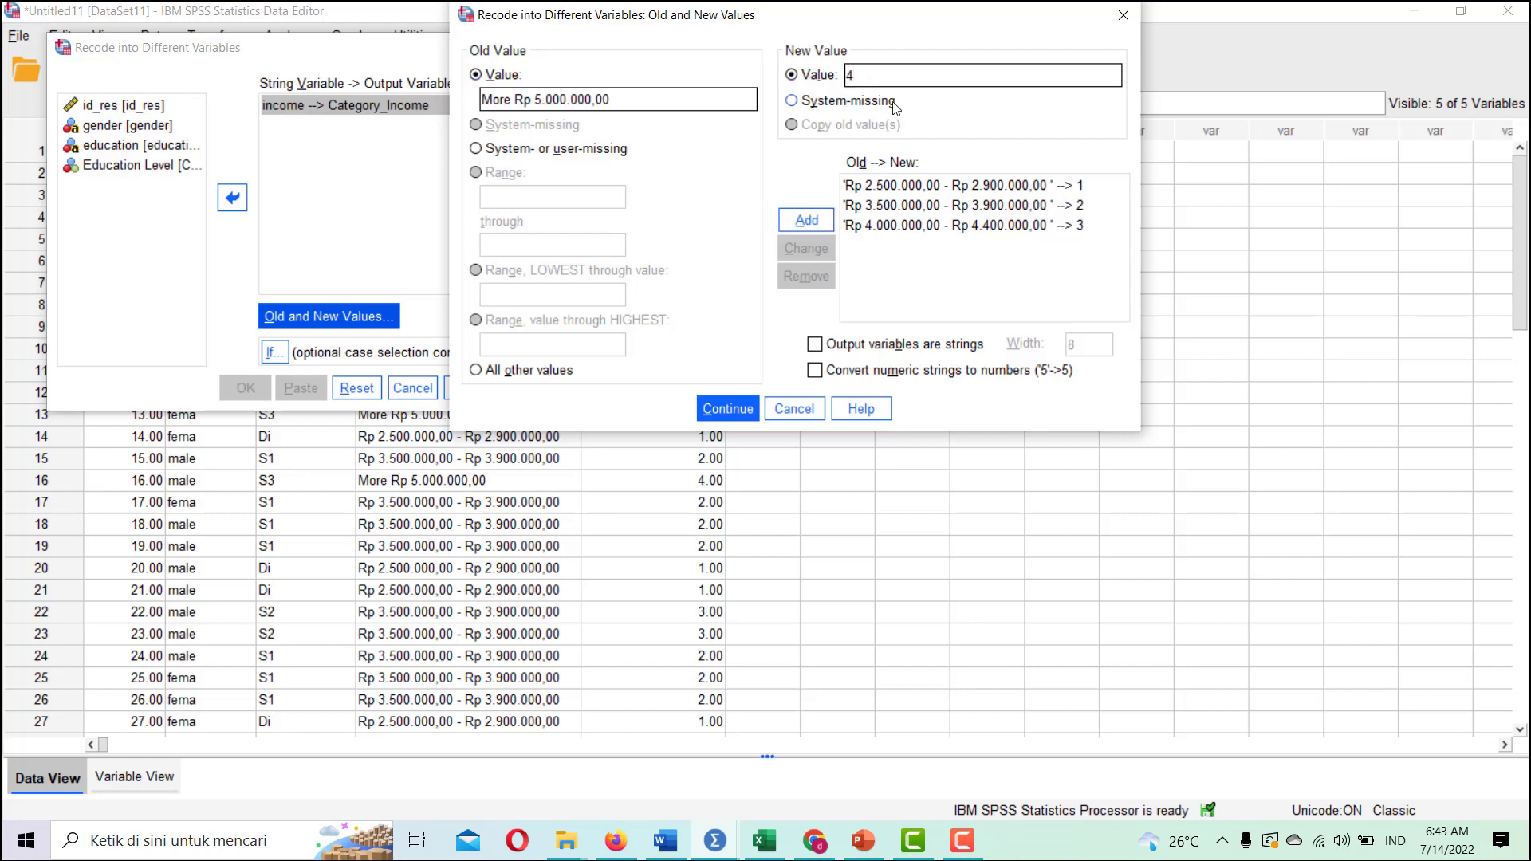
pyautogui.click(806, 224)
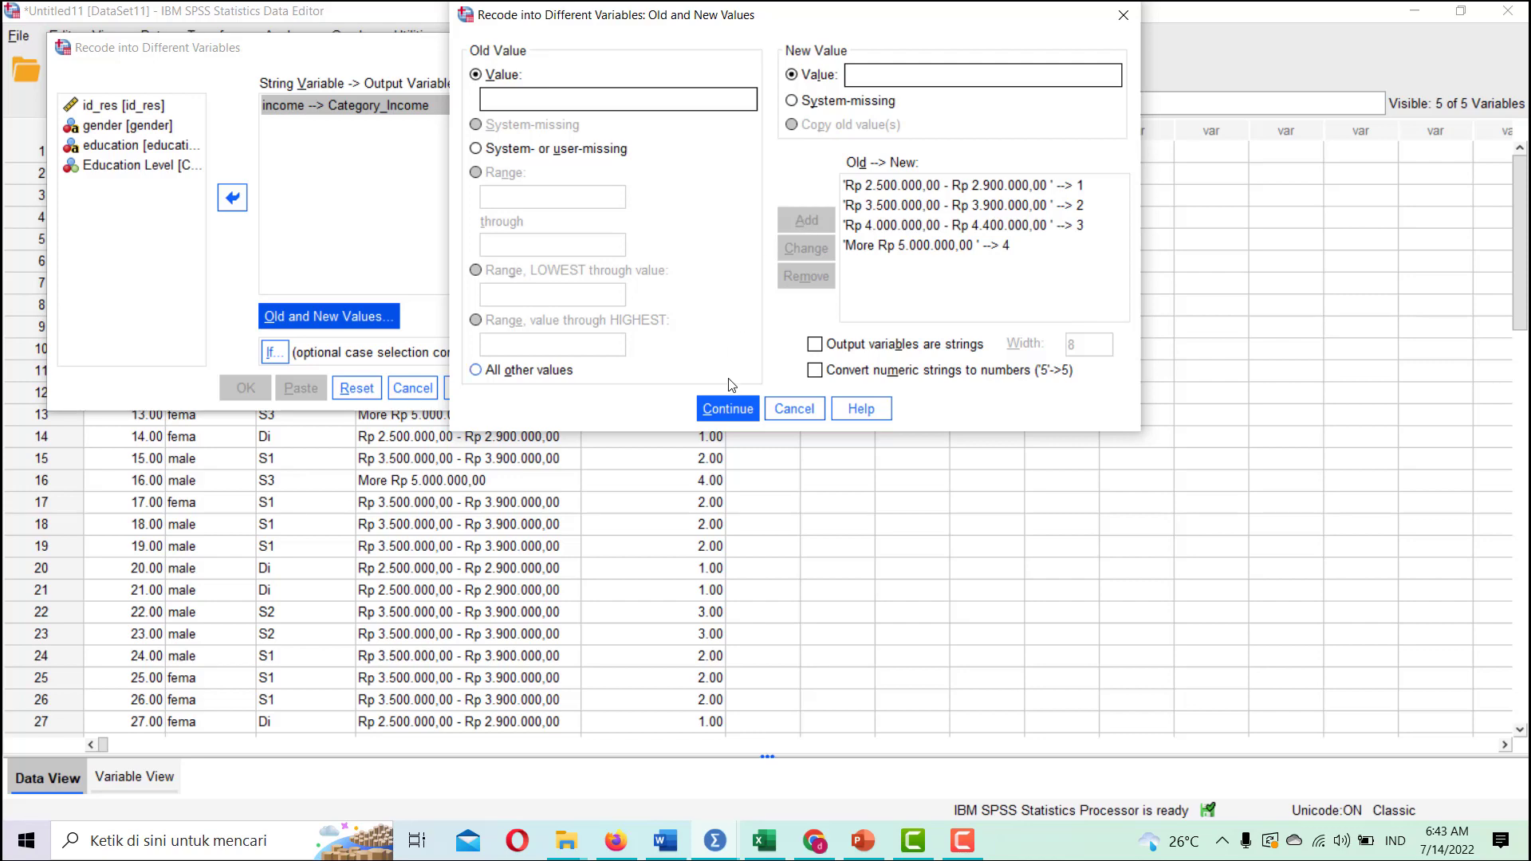
# Accept the recode rules, run the recode of income into Category_Income, and return to the dataset window
pyautogui.click(734, 408)
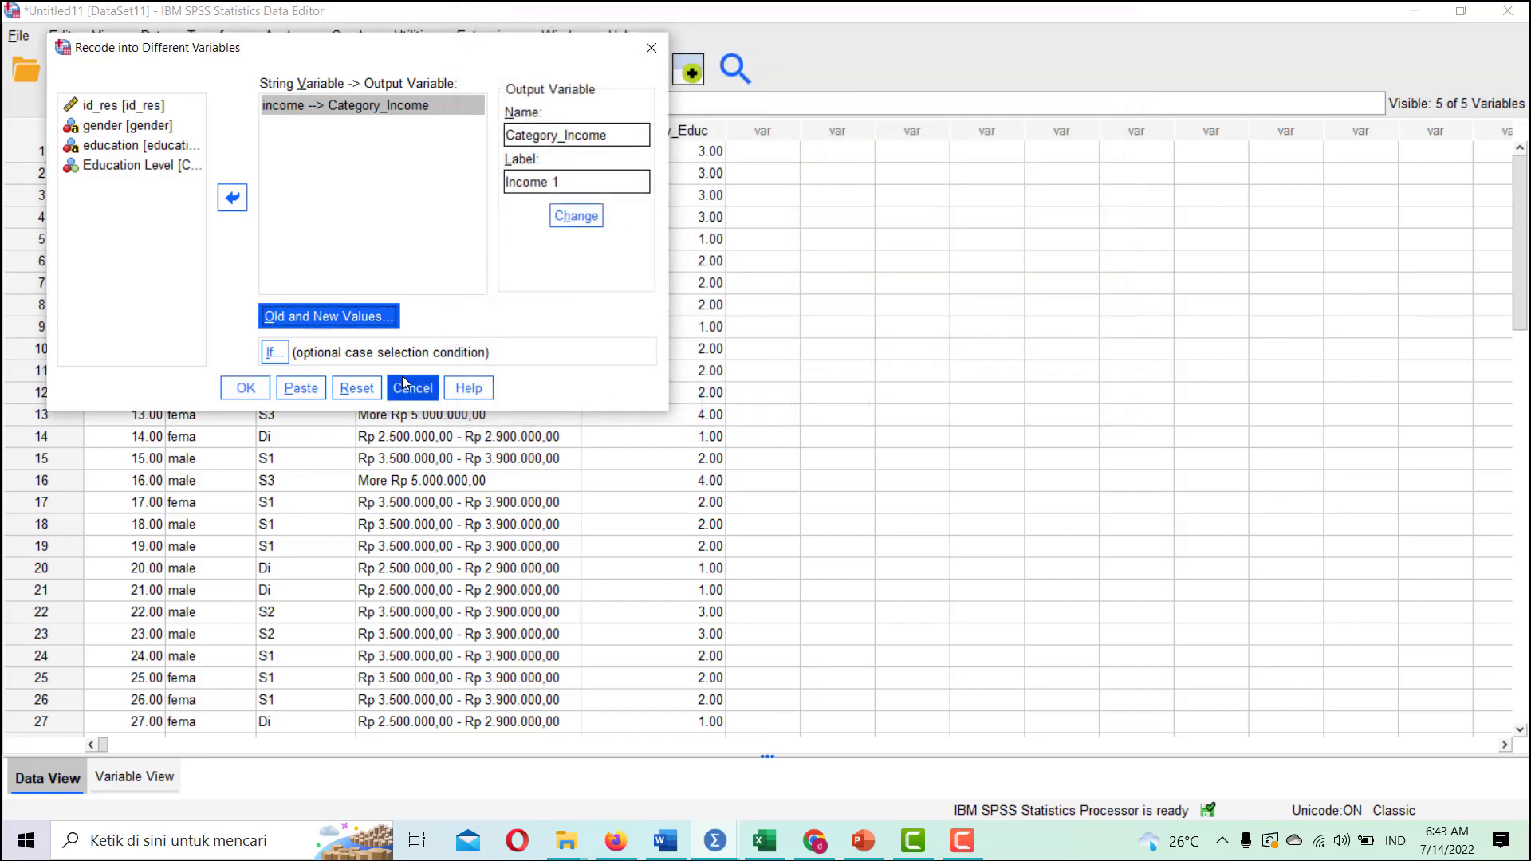
pyautogui.click(254, 391)
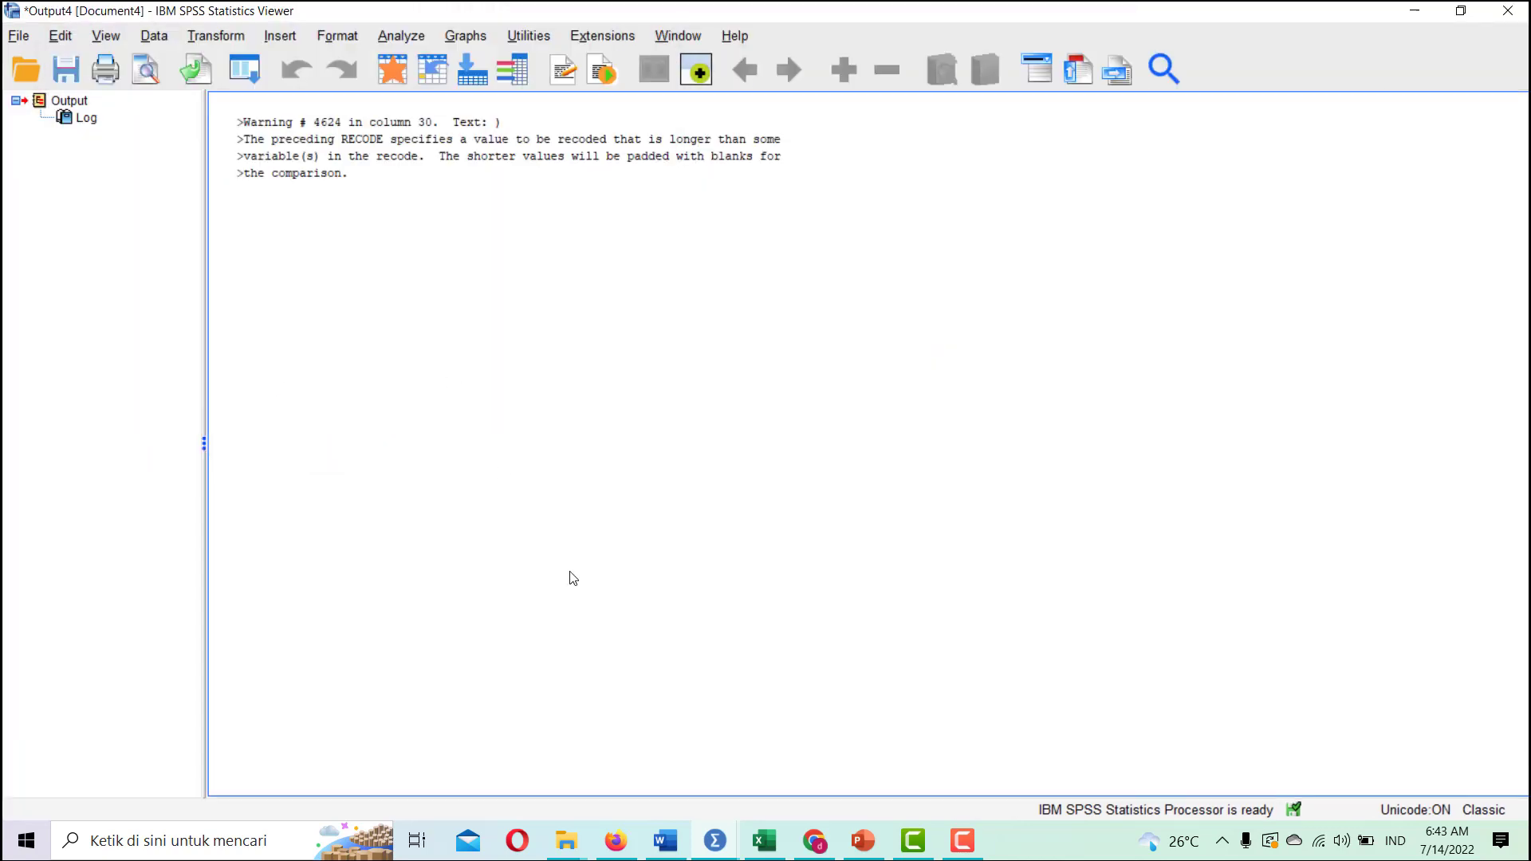
pyautogui.moveTo(715, 841)
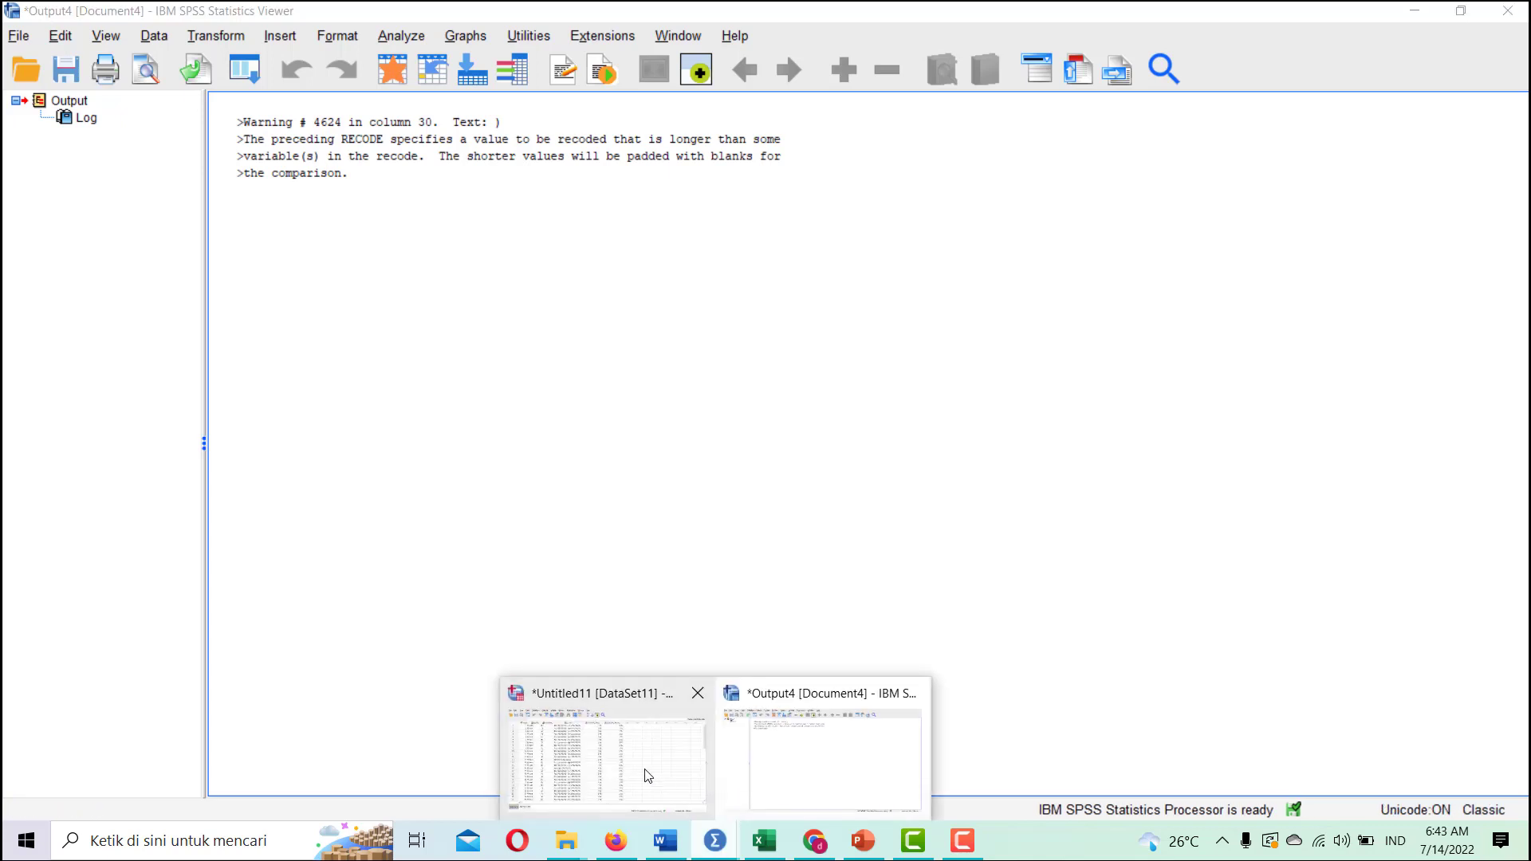
pyautogui.click(646, 773)
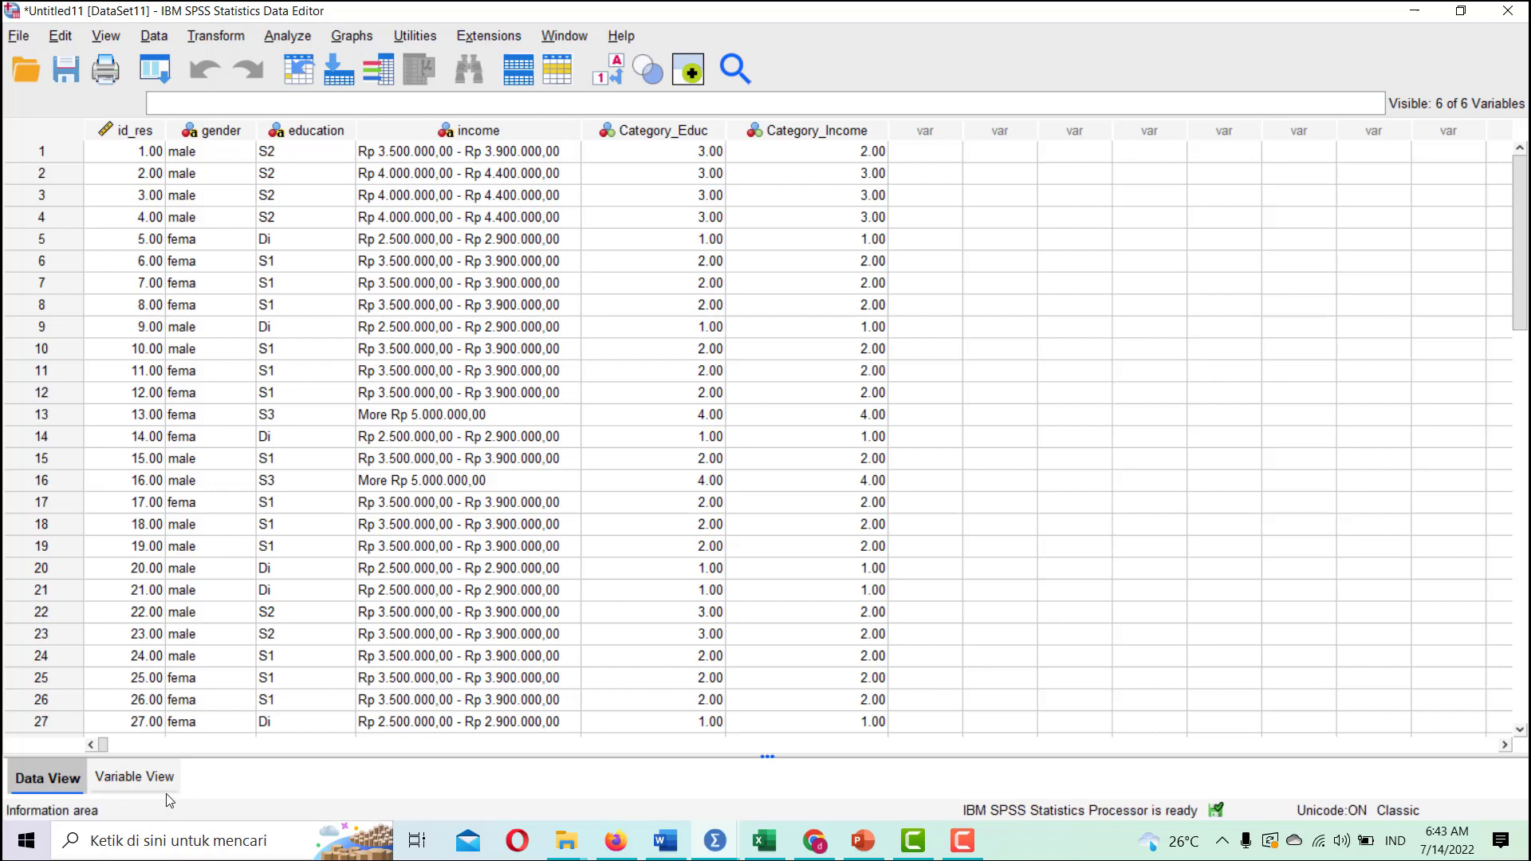
# Set the measurement level of both the Education Level and Income 1 category variables to Ordinal
pyautogui.click(150, 774)
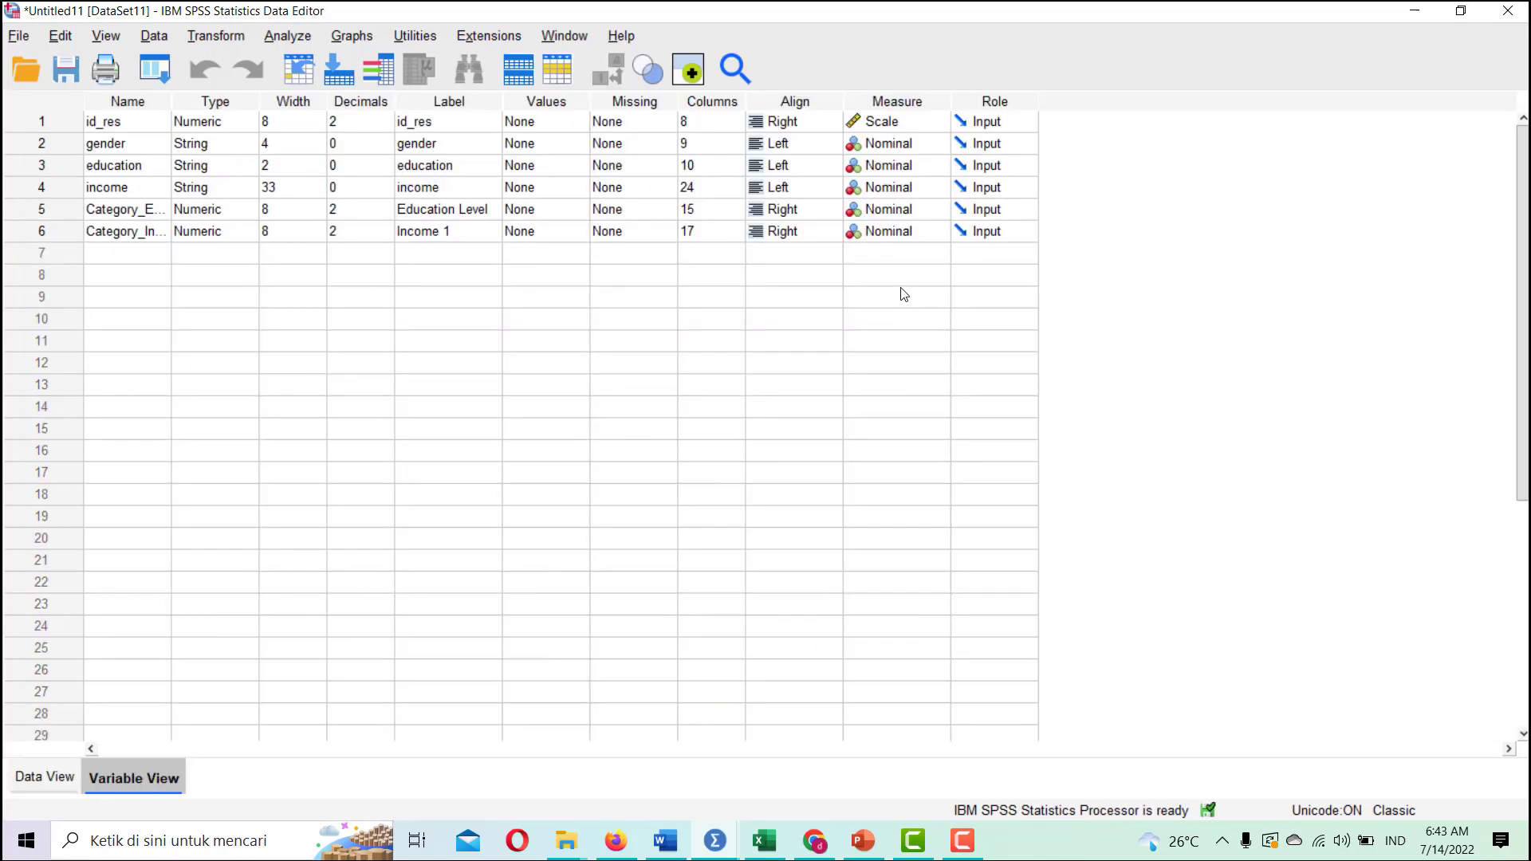
pyautogui.click(941, 211)
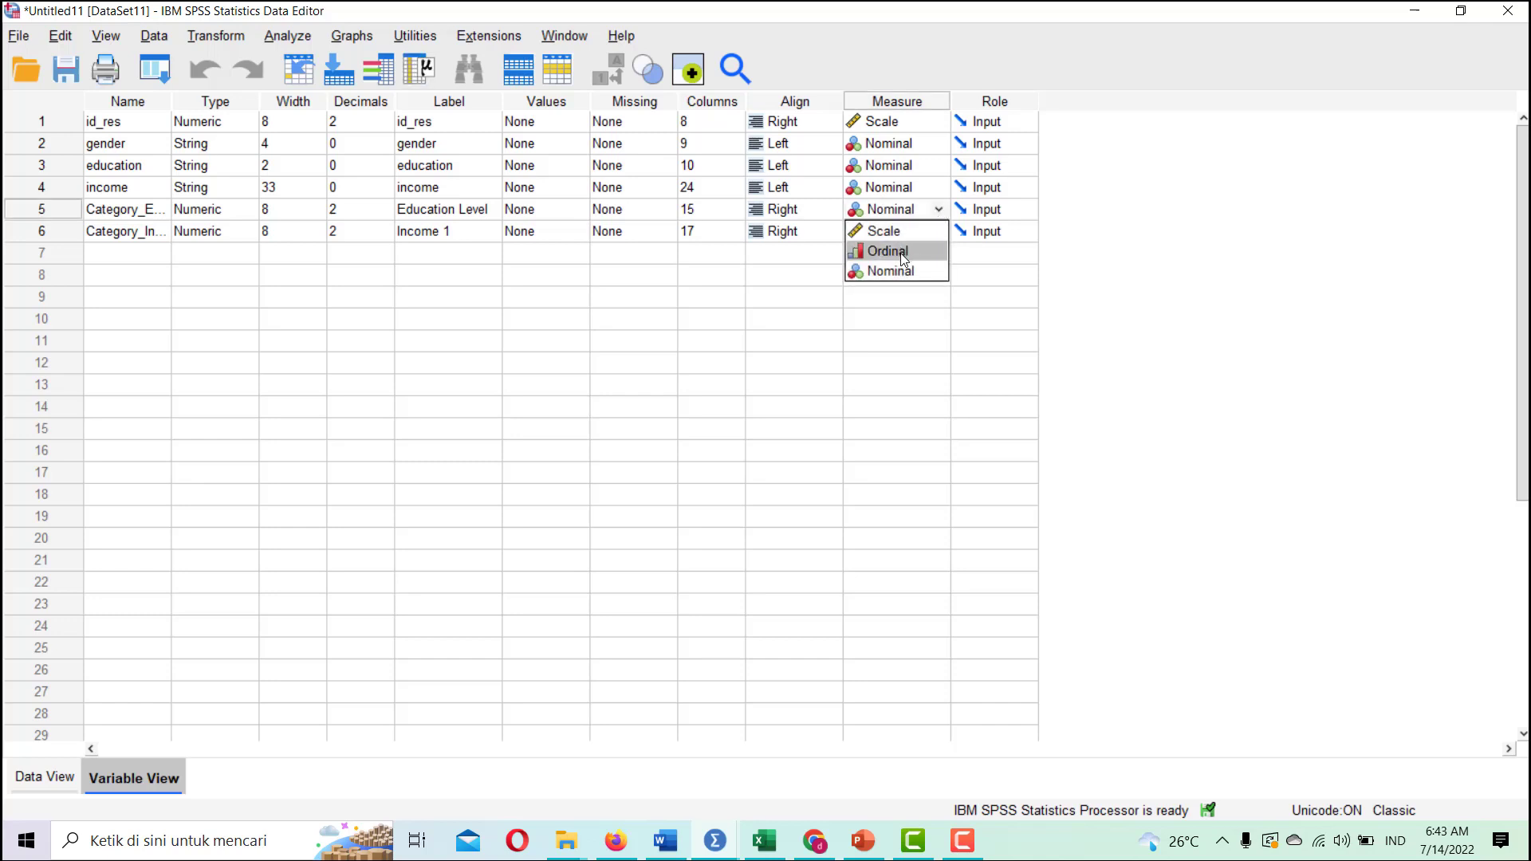
pyautogui.click(903, 252)
pyautogui.click(943, 231)
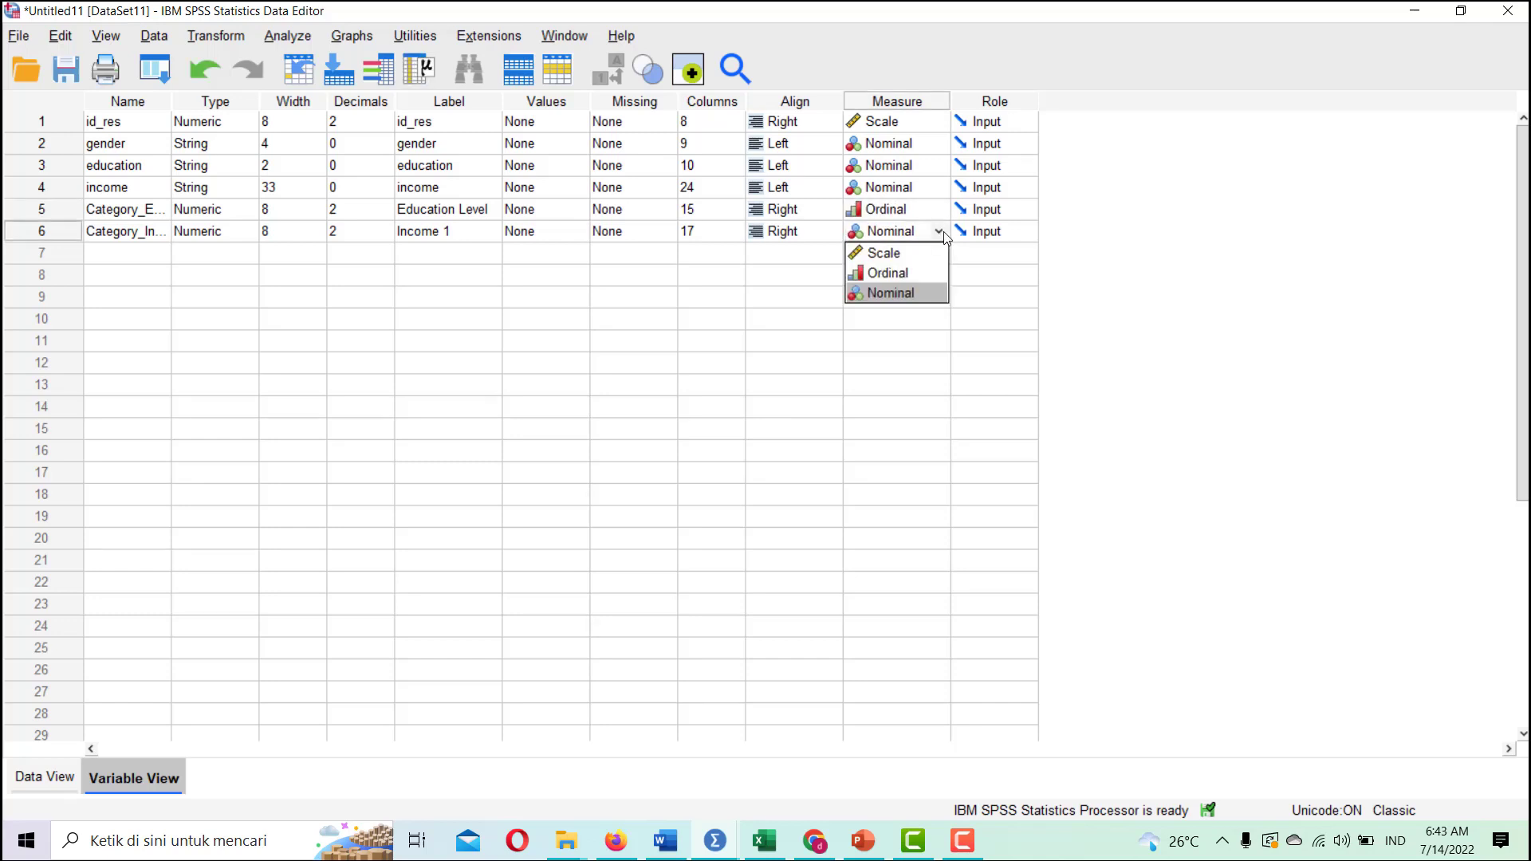
pyautogui.click(912, 278)
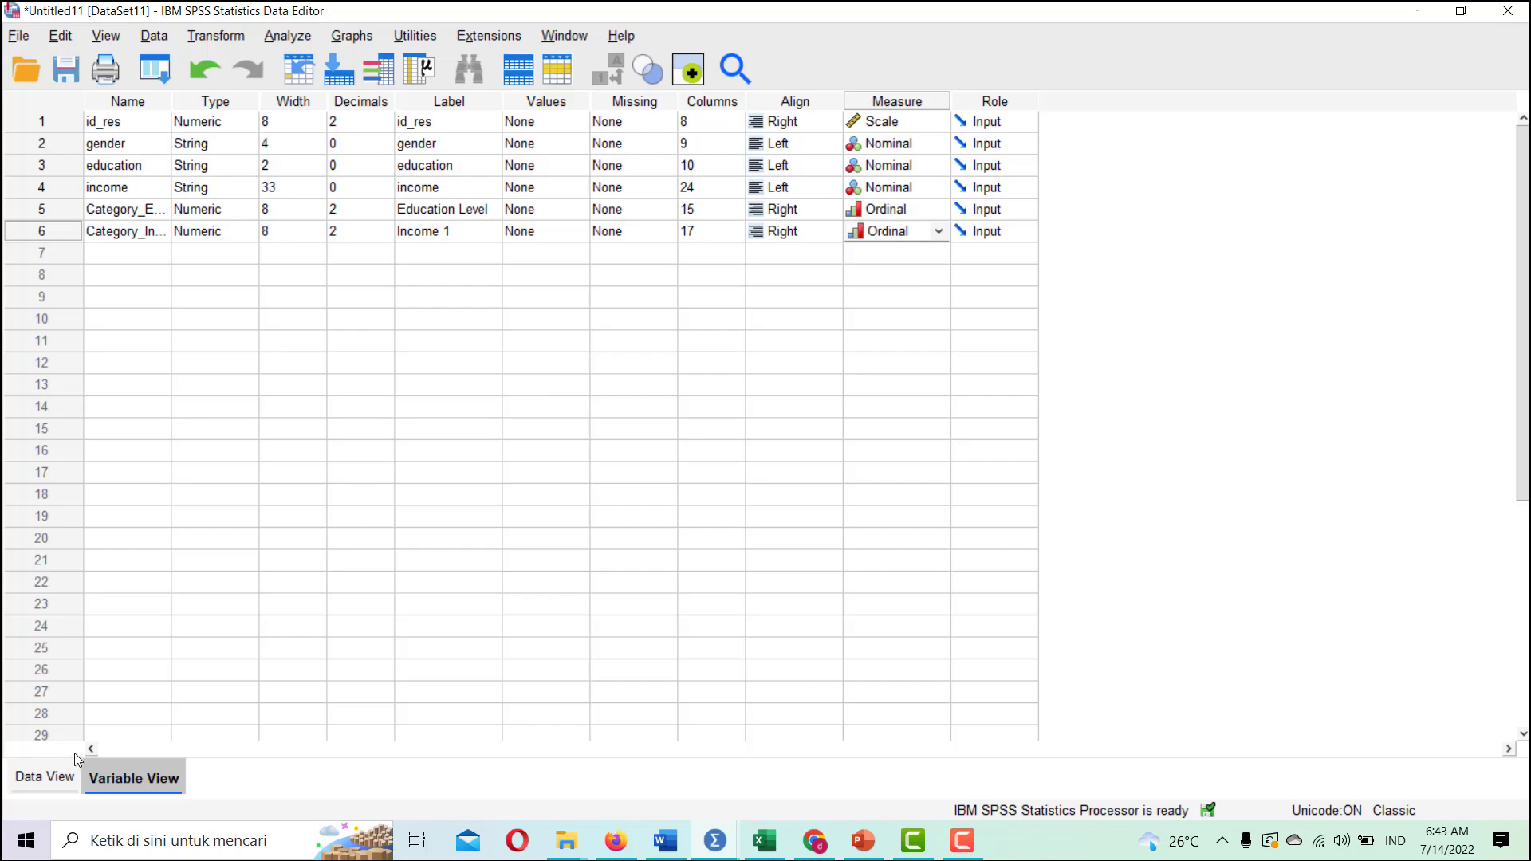
# Start a bivariate correlation analysis with Education Level and Income 1 as its variables
pyautogui.click(50, 777)
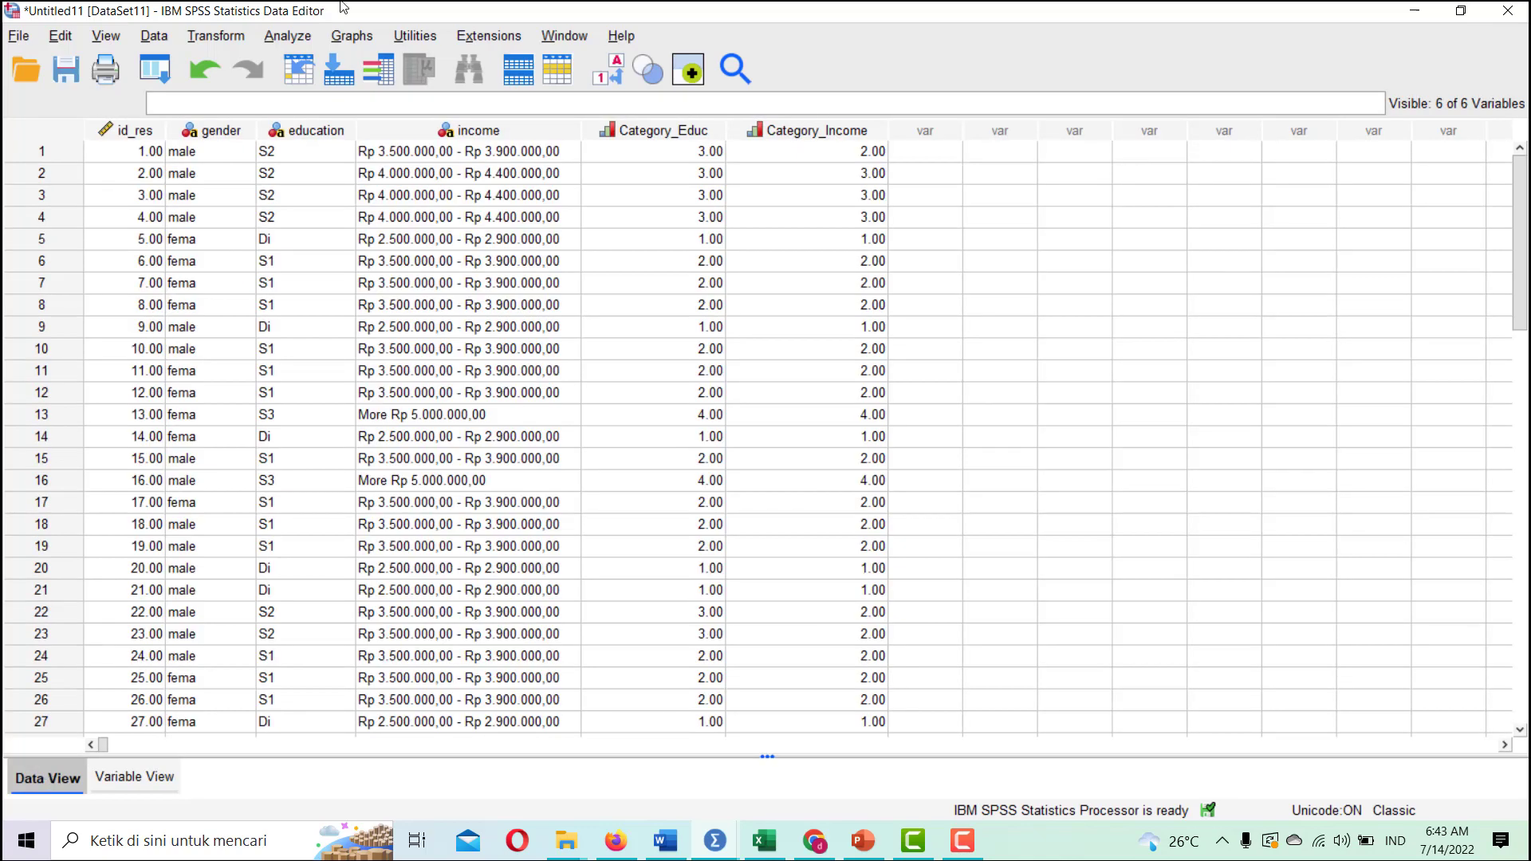
pyautogui.click(302, 35)
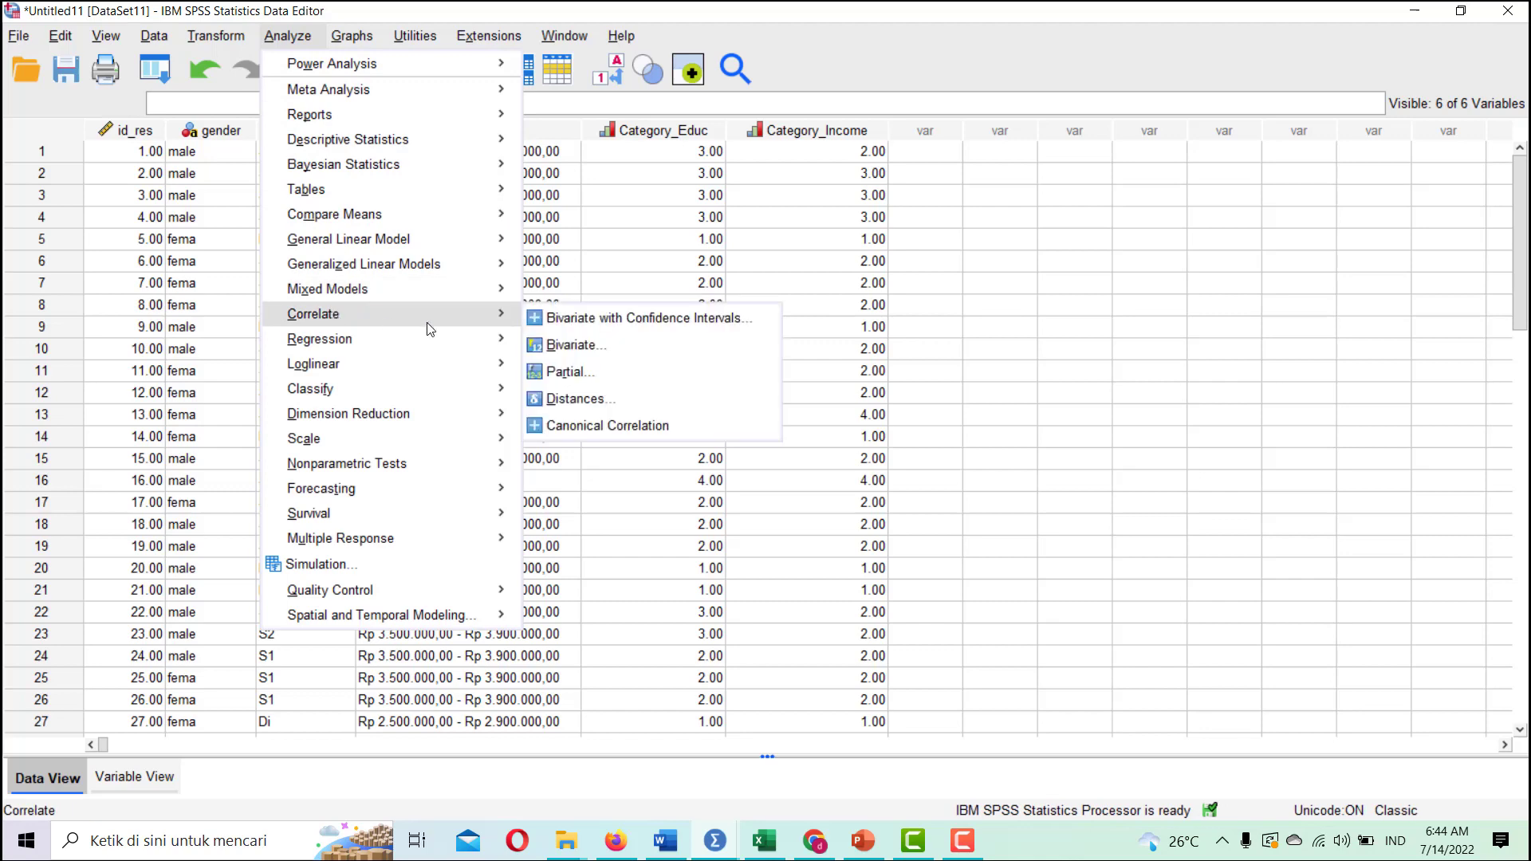
pyautogui.moveTo(446, 338)
pyautogui.moveTo(487, 314)
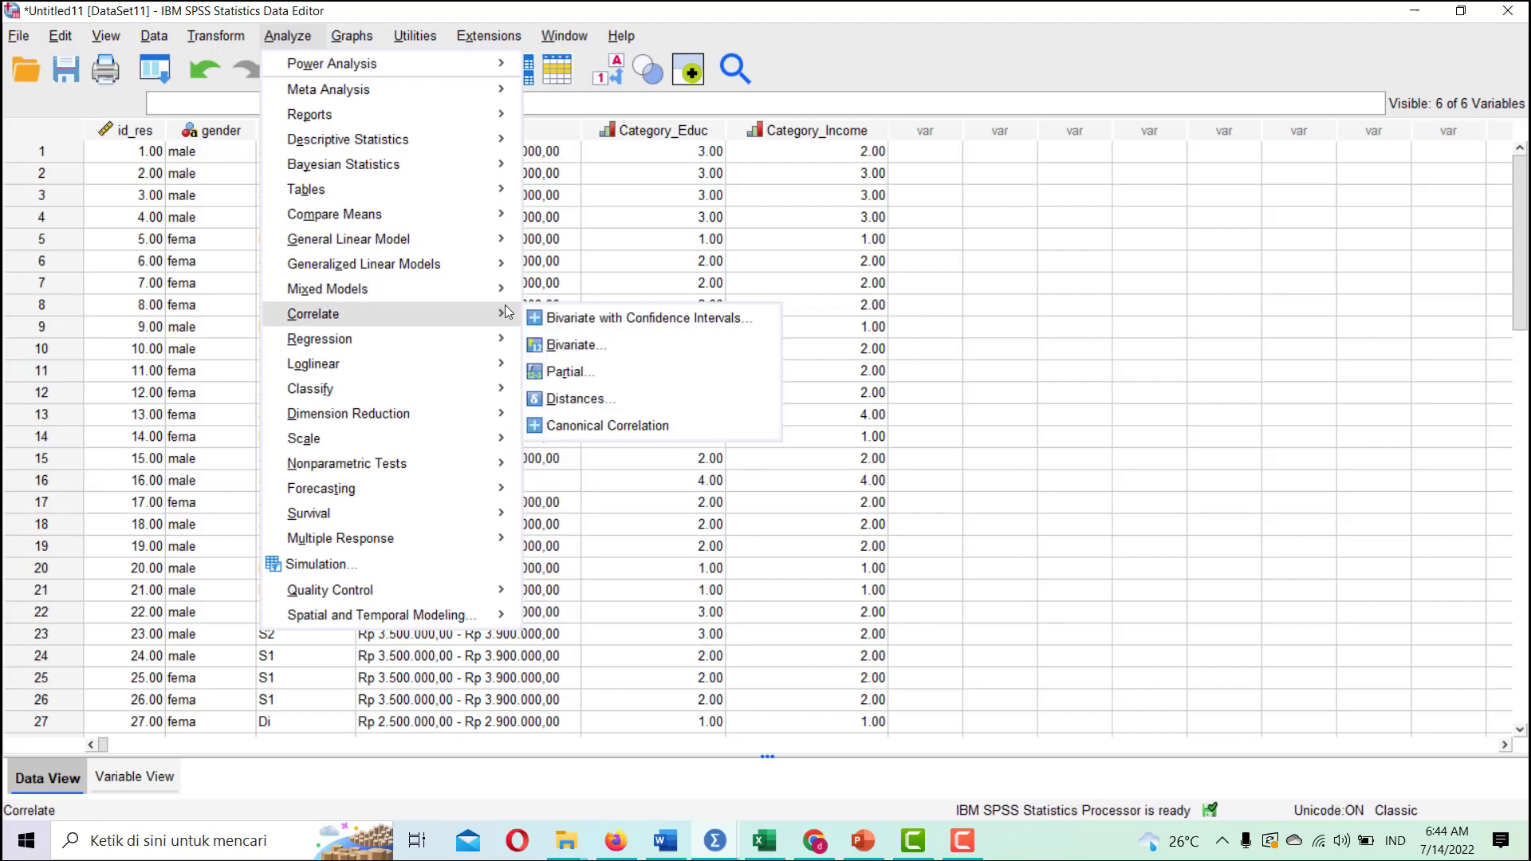
pyautogui.click(551, 343)
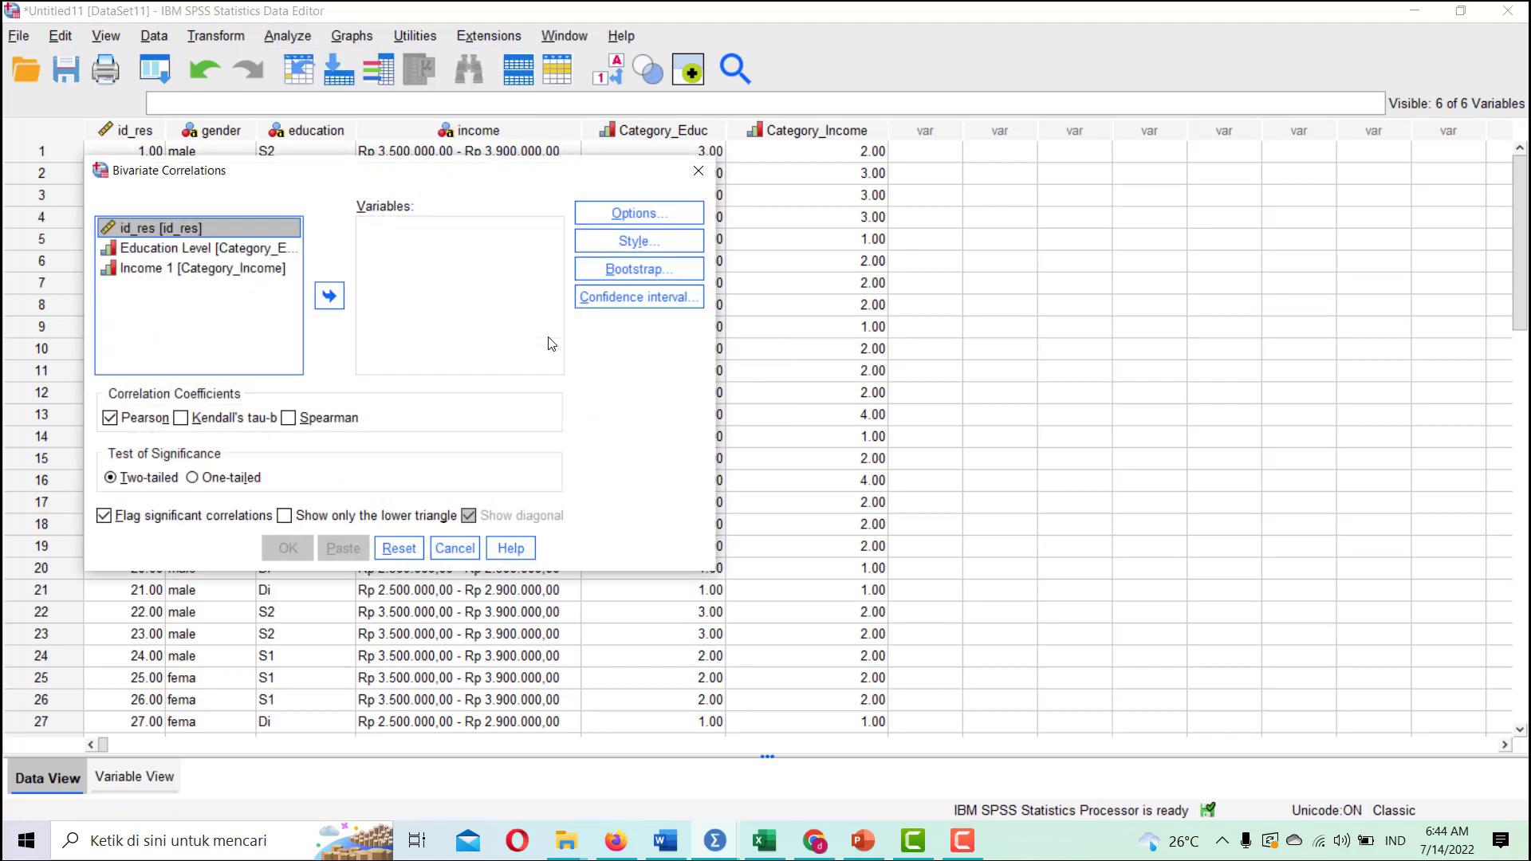
pyautogui.click(210, 248)
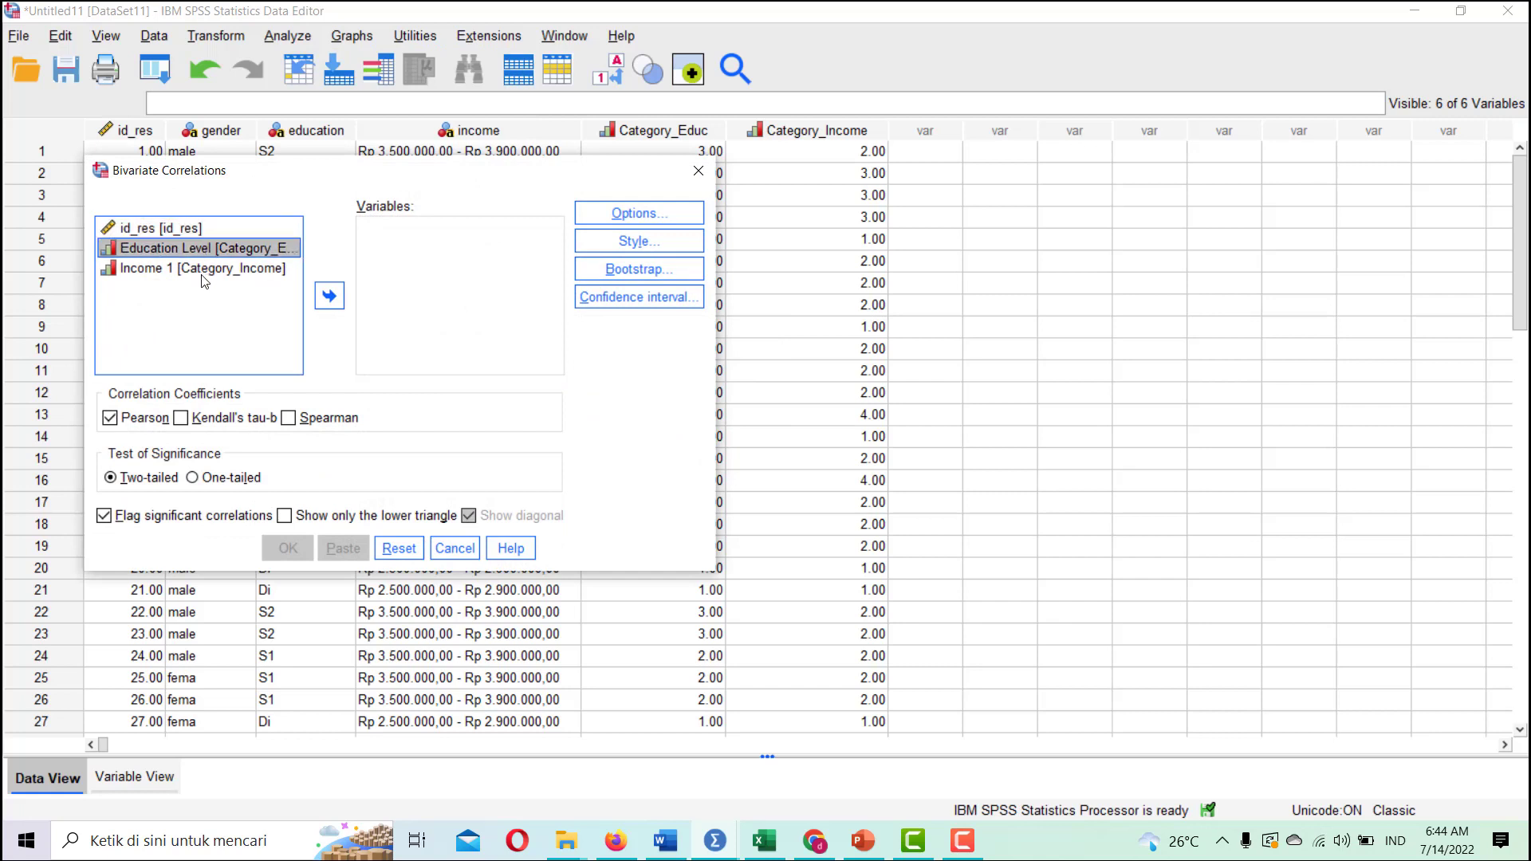
pyautogui.keyDown('shift'); pyautogui.click(205, 270); pyautogui.keyUp('shift')
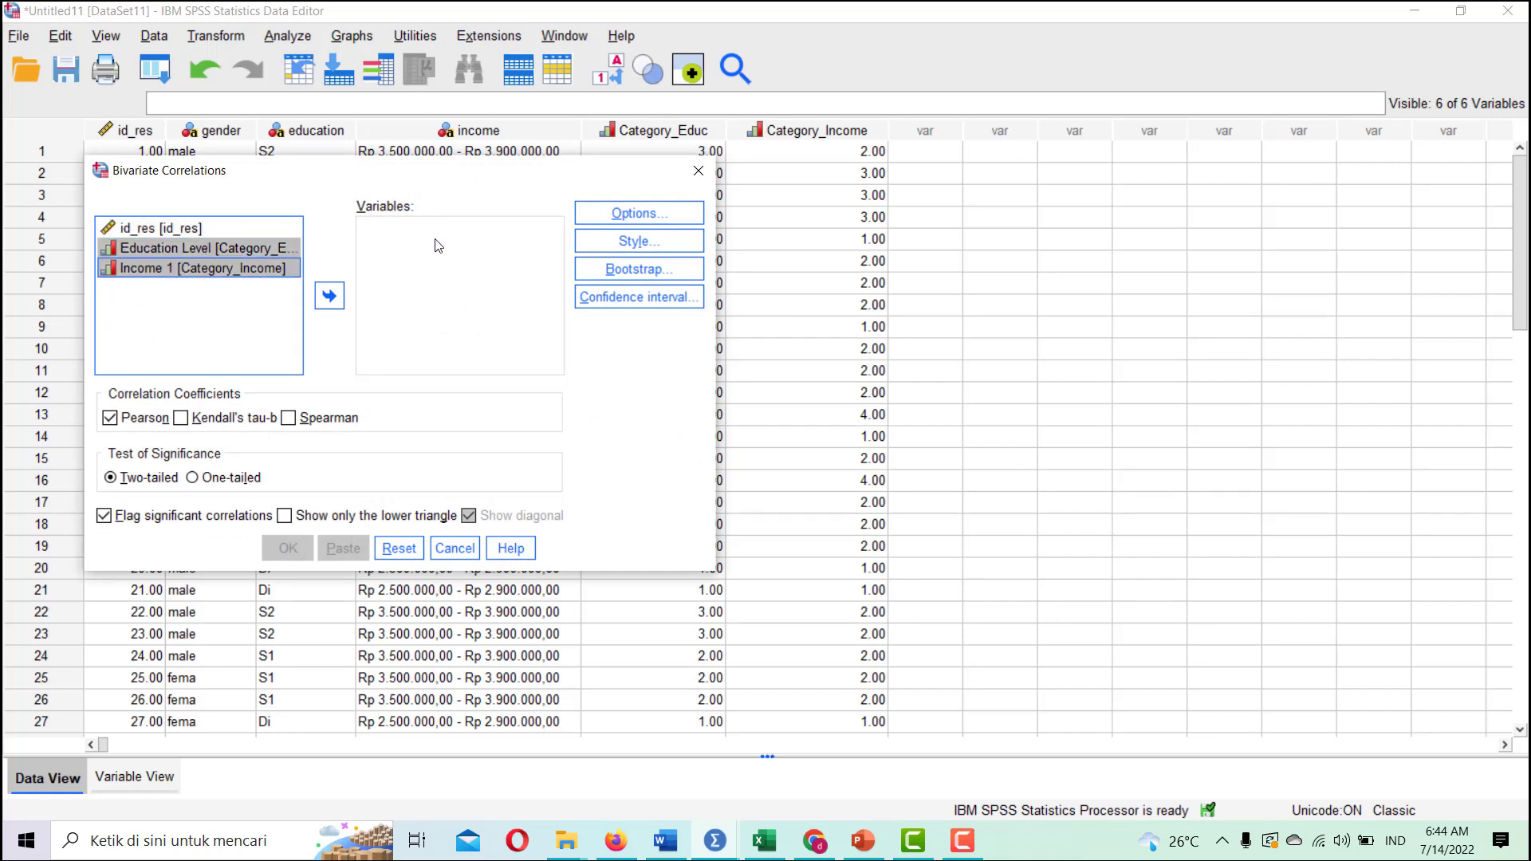
pyautogui.click(329, 296)
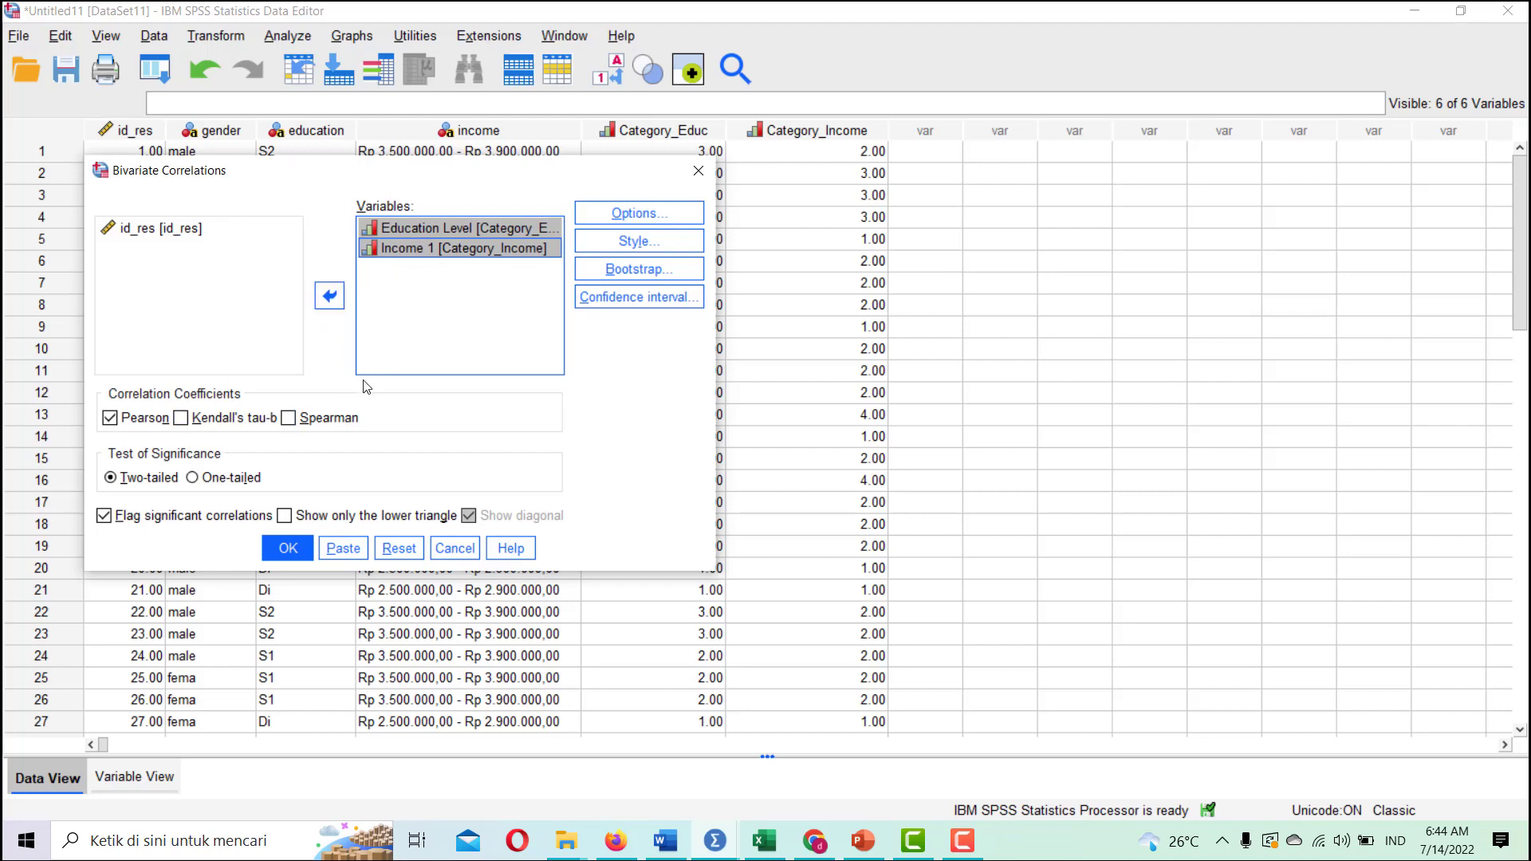
# Choose Spearman instead of Pearson as the correlation coefficient and run the analysis
pyautogui.click(347, 419)
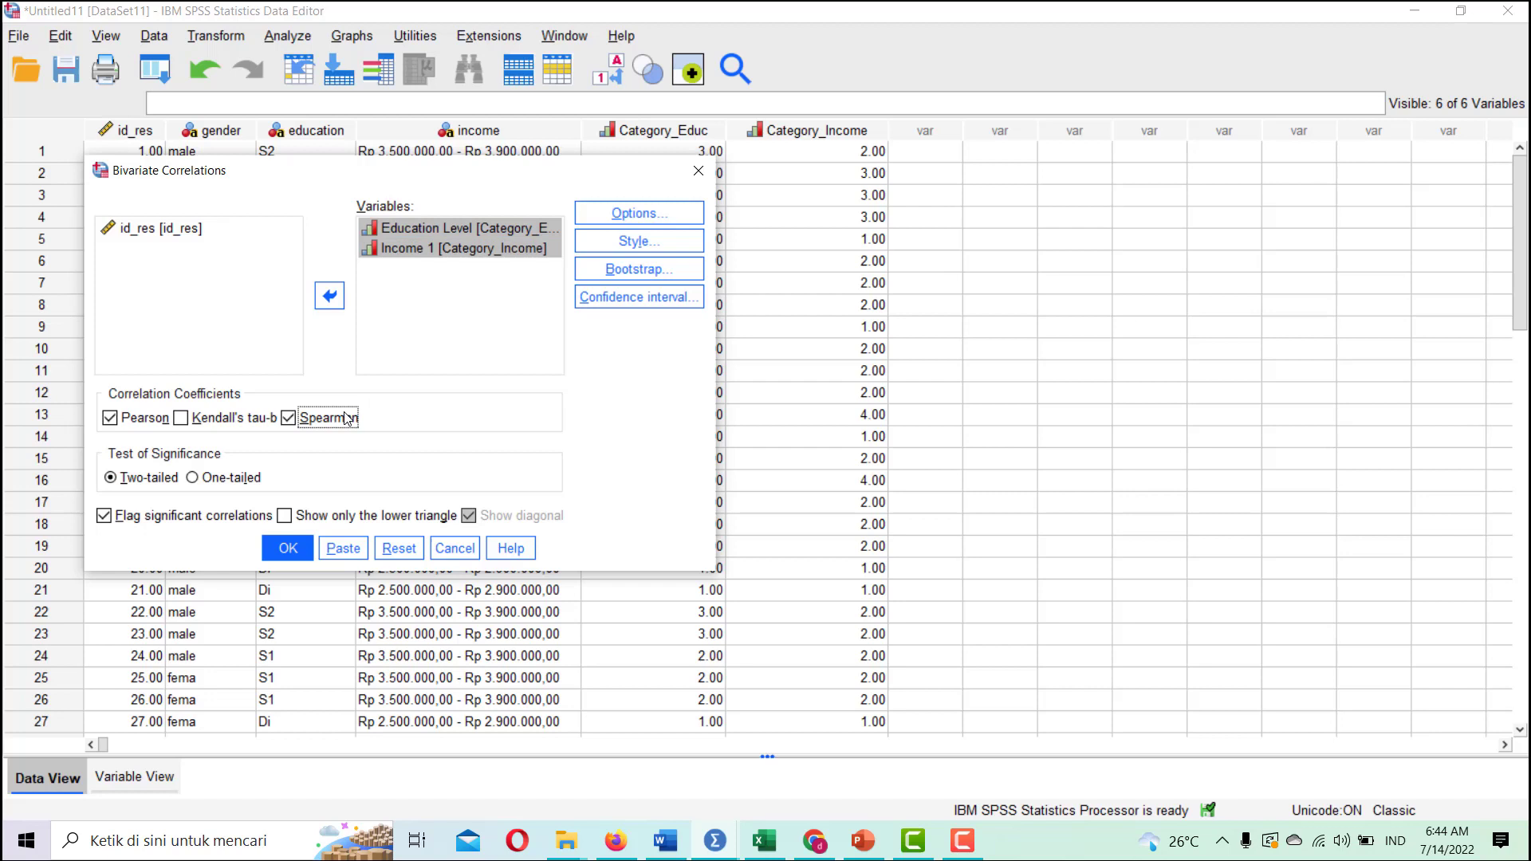
pyautogui.click(138, 424)
pyautogui.click(281, 546)
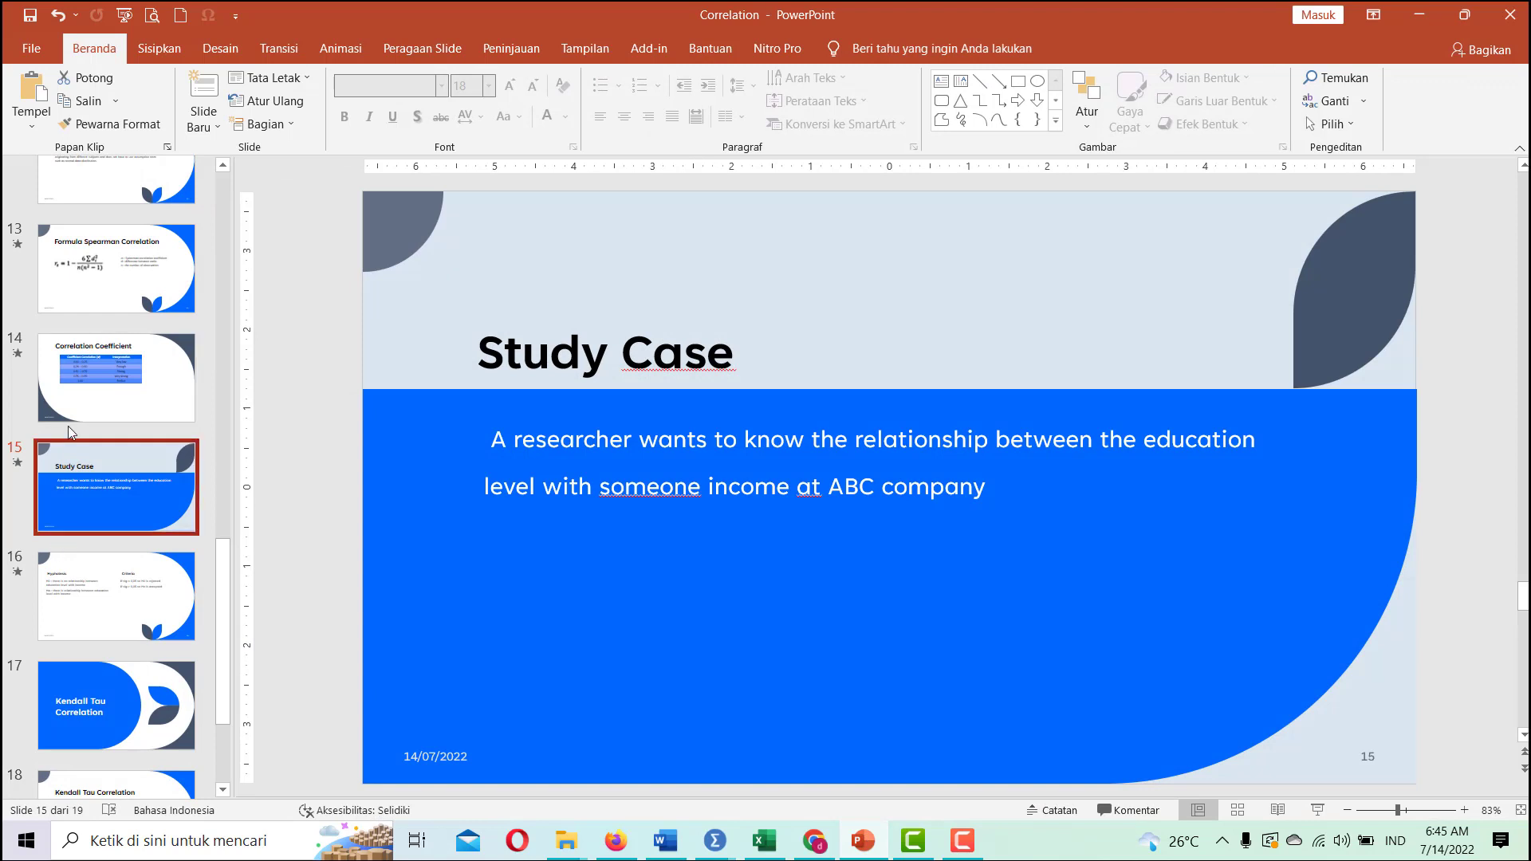
# Review the Correlation Coefficient and hypothesis criteria slides in PowerPoint, and switch to the Spearman correlation results in the SPSS output
pyautogui.click(179, 377)
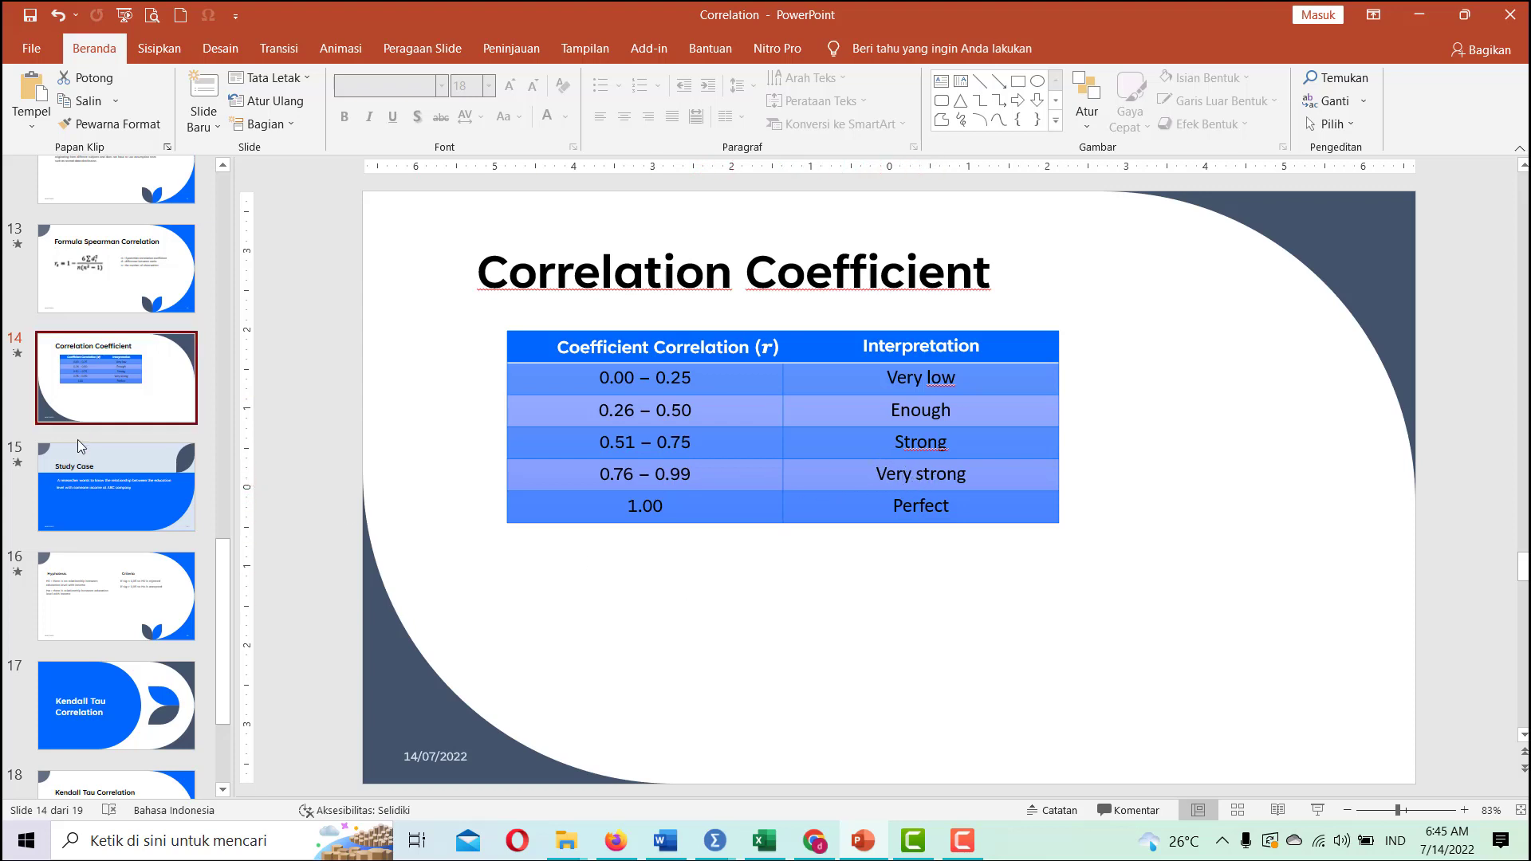
pyautogui.click(61, 629)
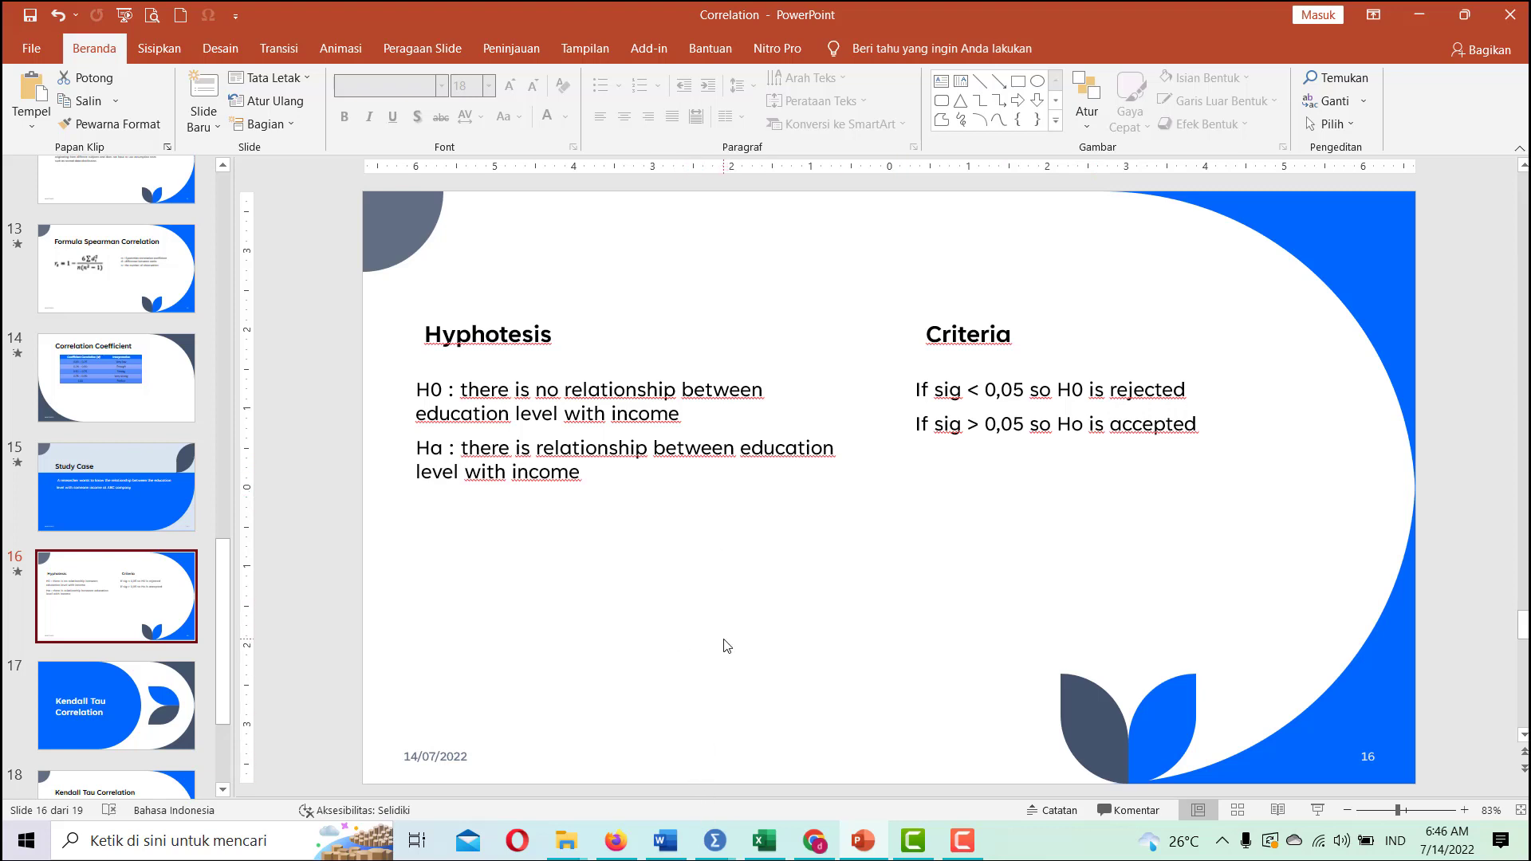
pyautogui.click(714, 839)
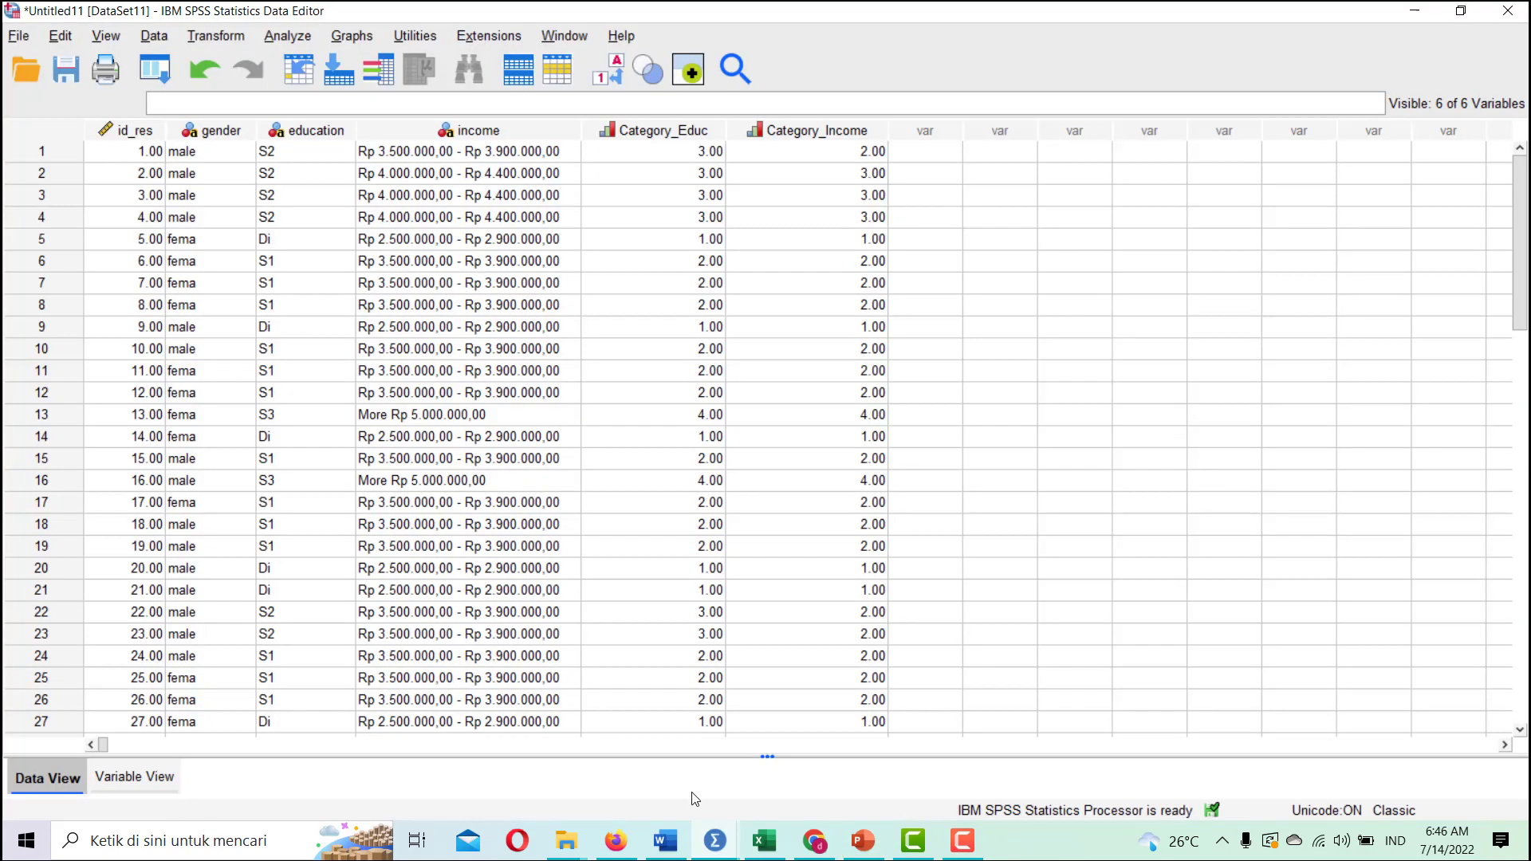
pyautogui.moveTo(717, 842)
pyautogui.click(781, 787)
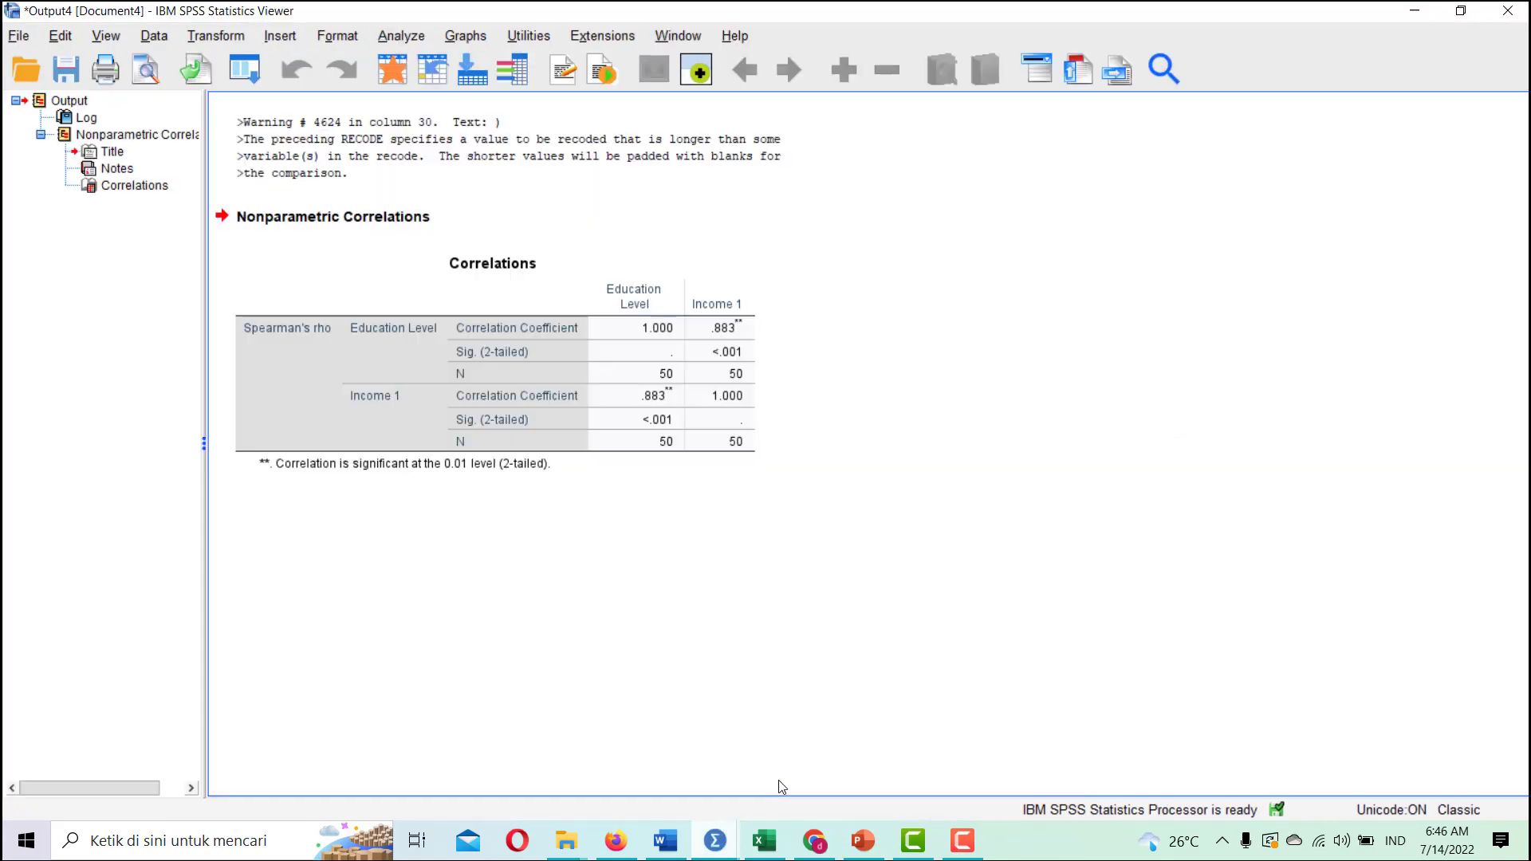